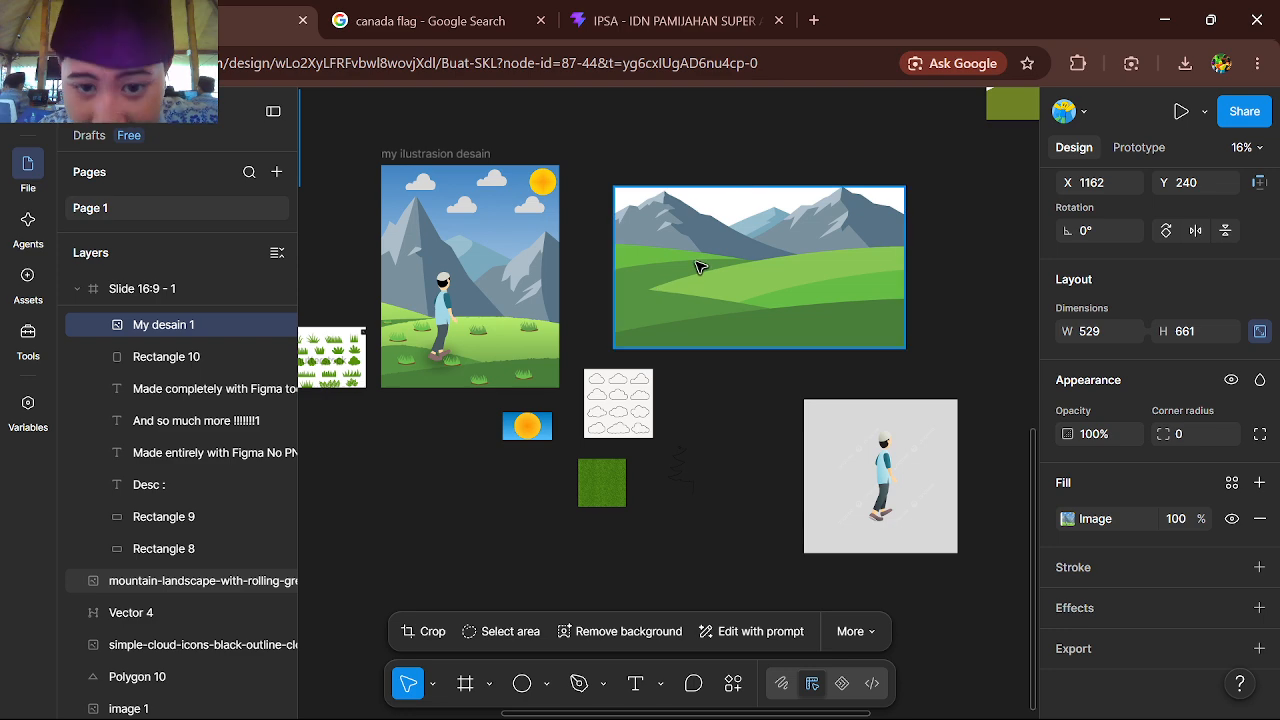
Move the mountain landscape reference beside the my ilustrasion desain frame, and the walking-man reference group directly beneath the landscape
drag(695, 262, 662, 246)
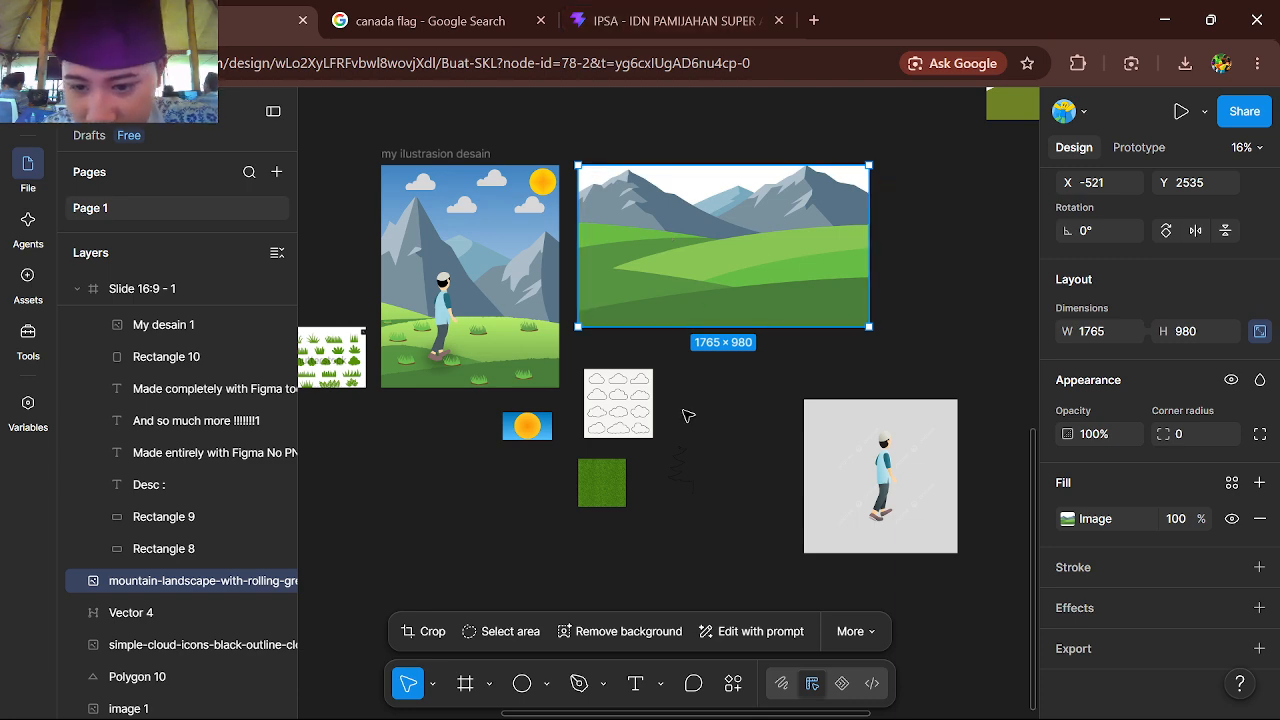
scroll(683, 414, up, 3)
drag(915, 408, 732, 332)
scroll(868, 362, left, 5)
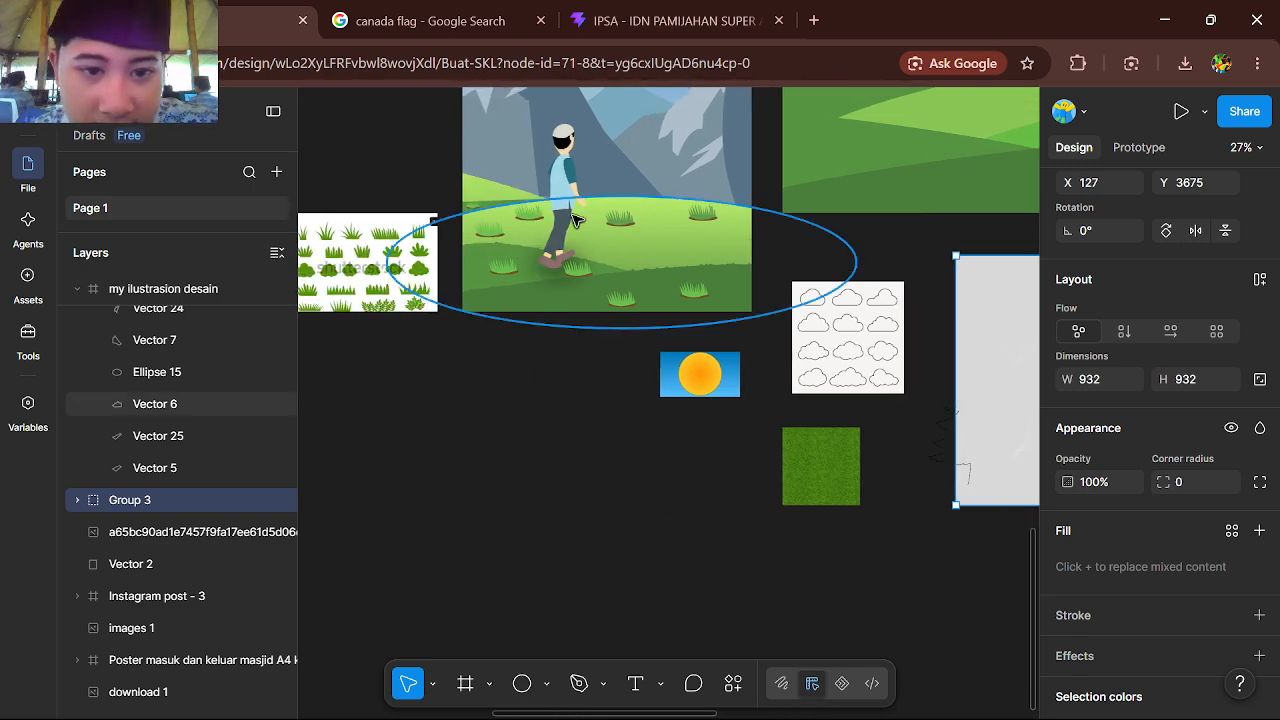
Examine the my ilustrasion desain artwork and compare it with the mountain landscape, walking-man and grass references
scroll(567, 228, up, 3)
scroll(797, 446, right, 1)
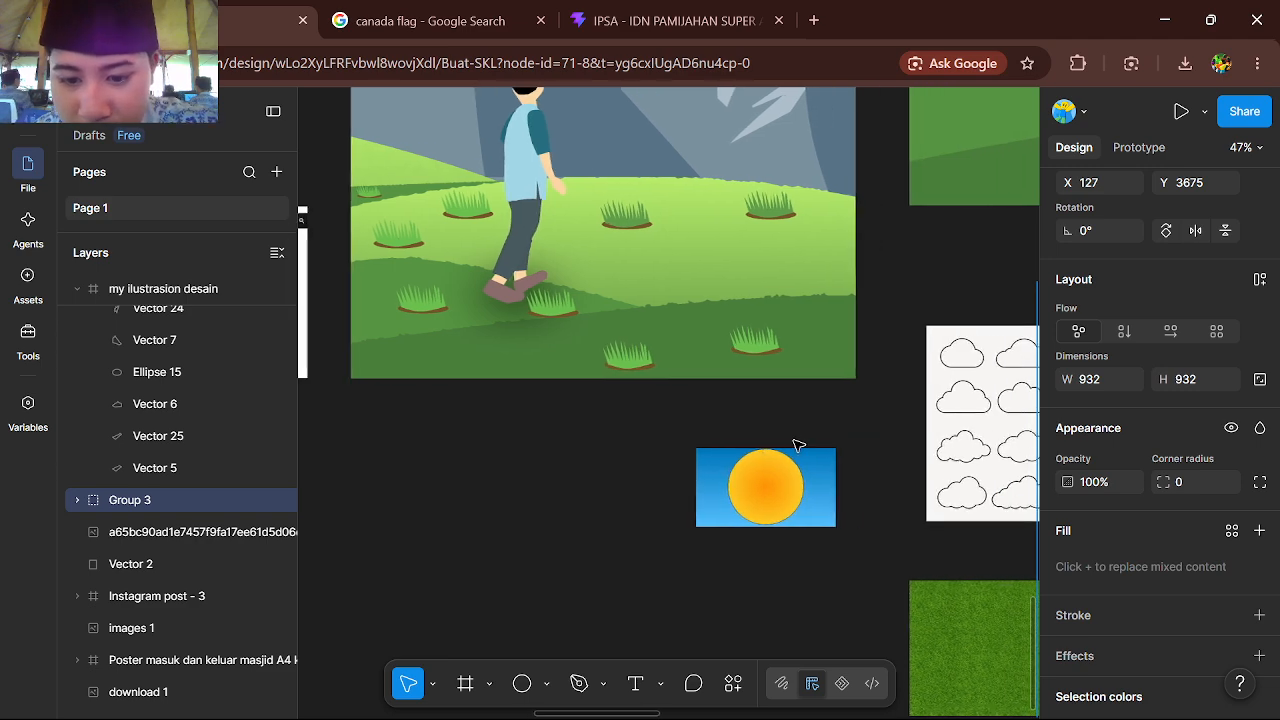
scroll(778, 481, up, 4)
scroll(778, 481, down, 5)
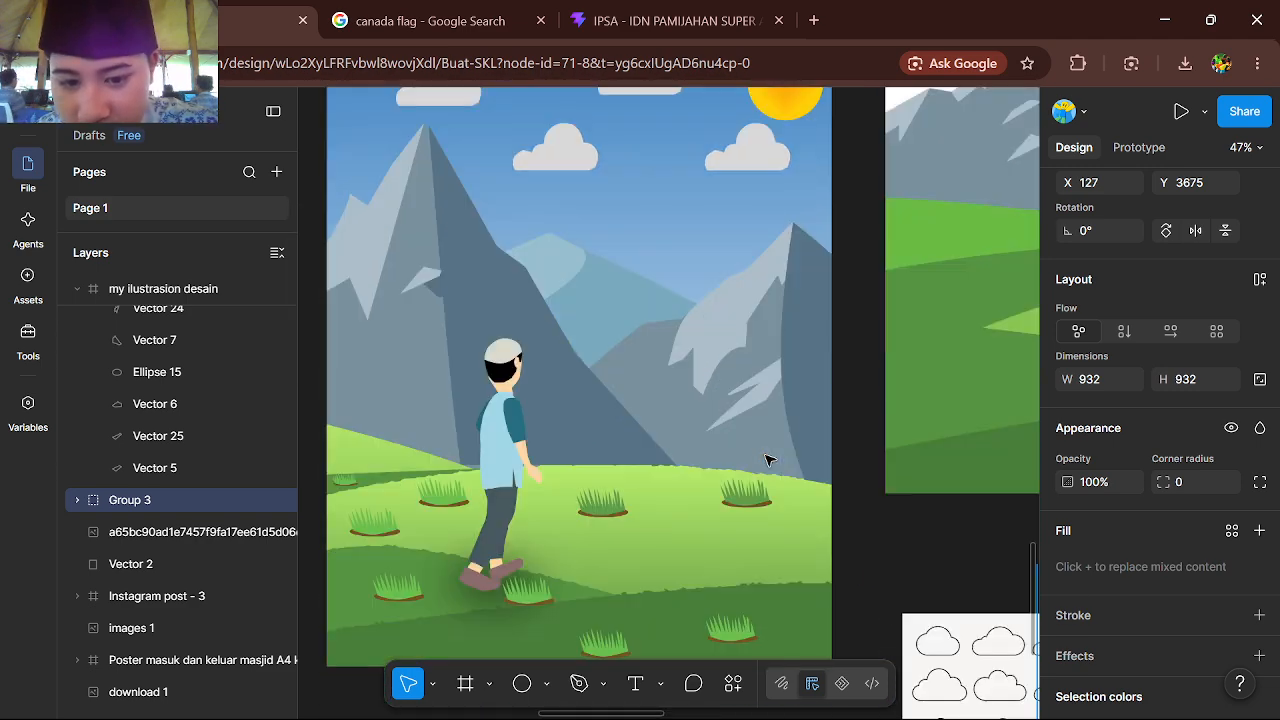
scroll(766, 457, right, 3)
scroll(725, 480, up, 5)
scroll(611, 243, left, 2)
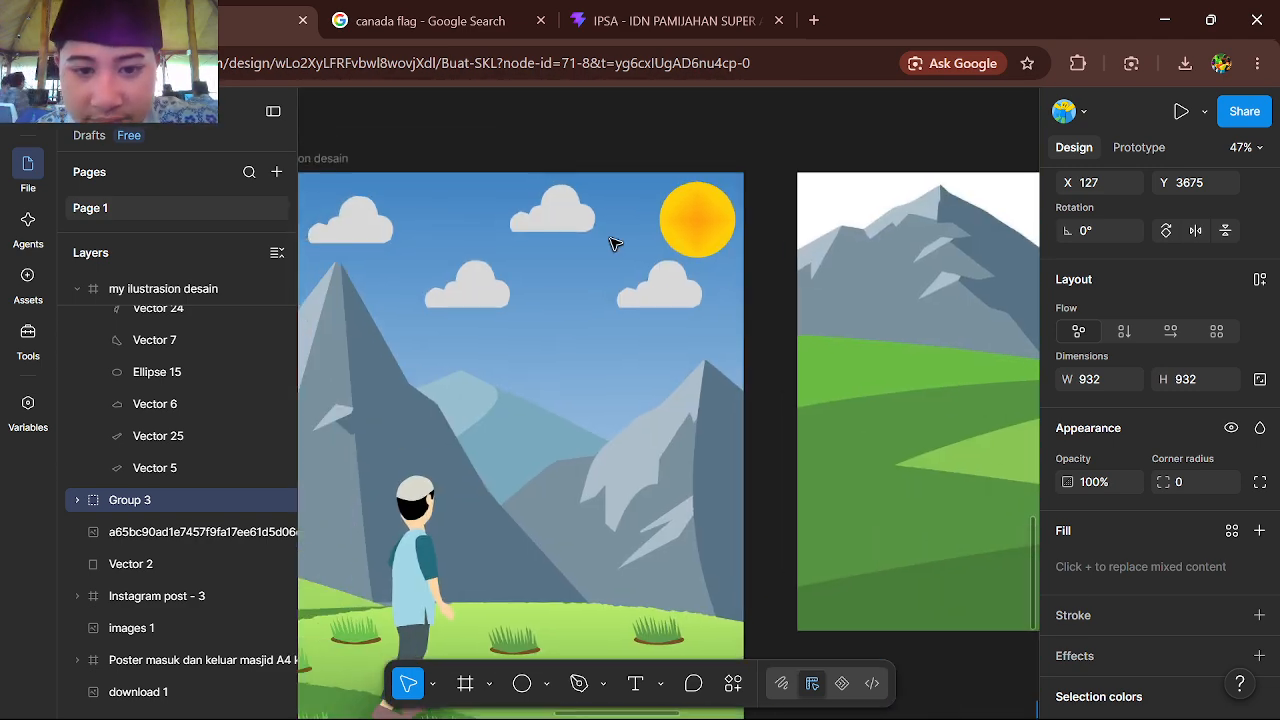
scroll(547, 343, right, 3)
scroll(786, 291, right, 4)
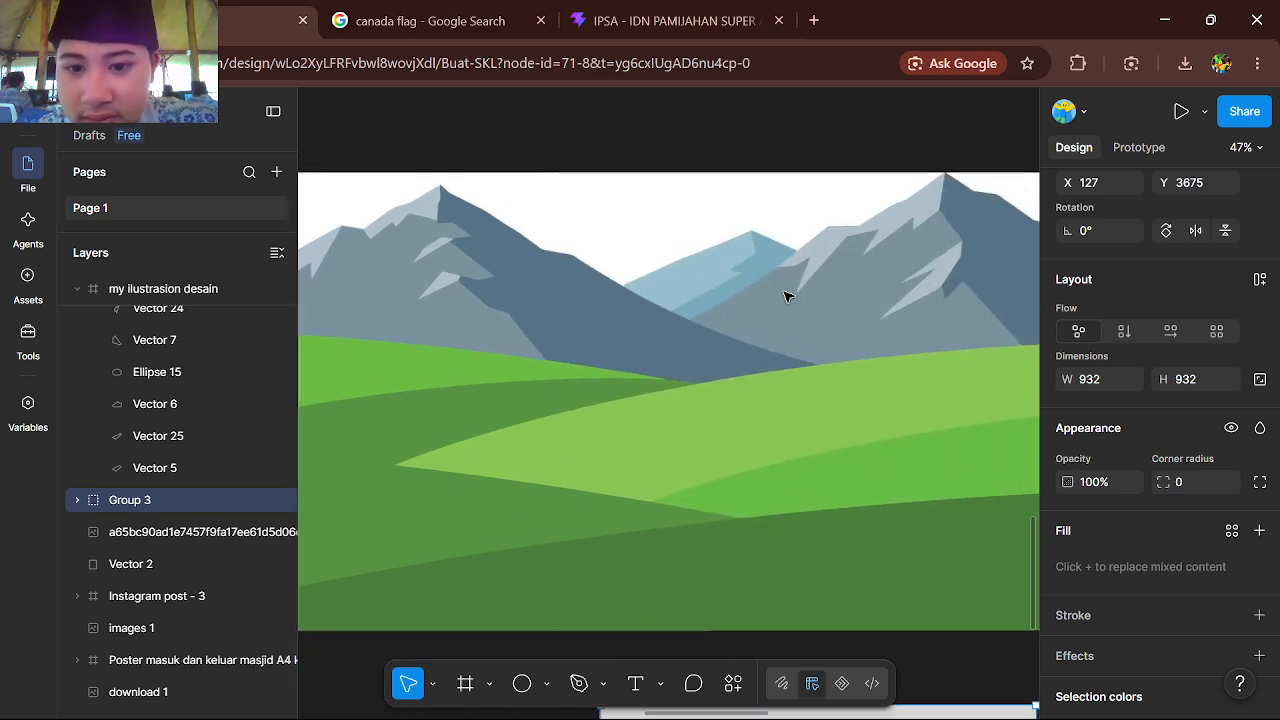
ctrl+scroll(711, 260, down, 5)
scroll(640, 290, left, 2)
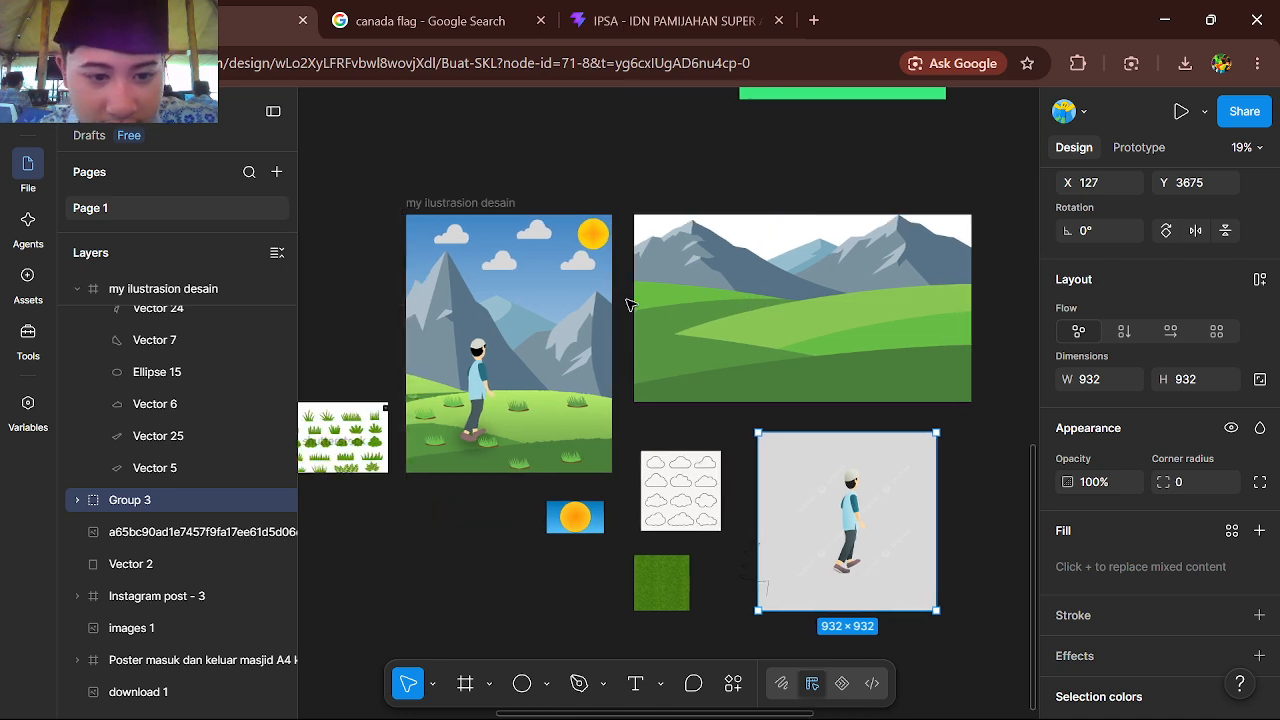
scroll(545, 307, left, 1)
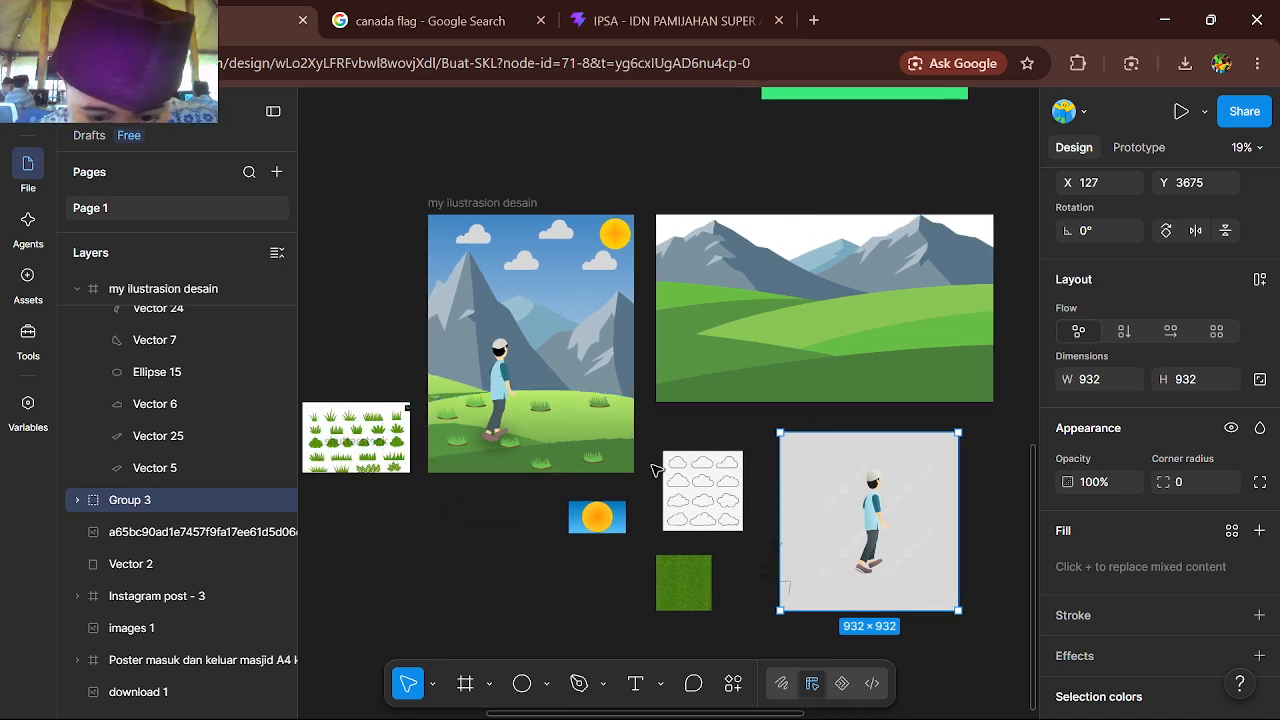
click(685, 577)
ctrl+scroll(680, 460, up, 3)
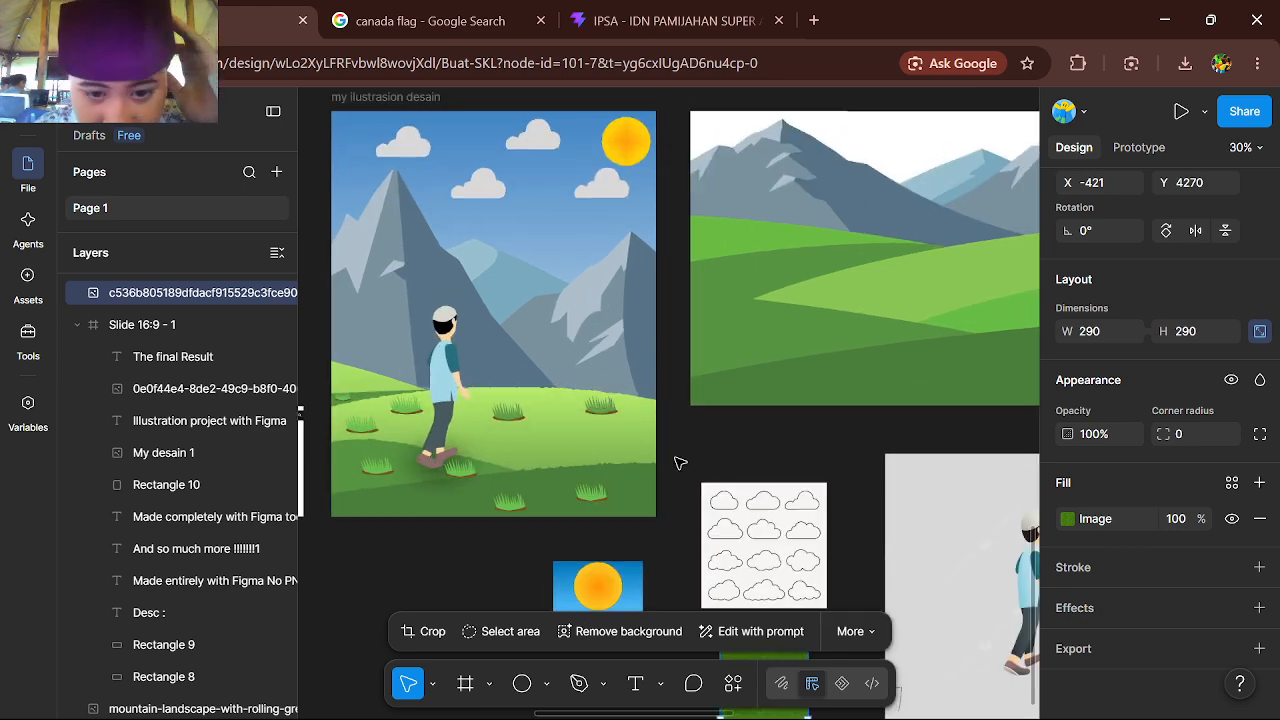
click(745, 438)
ctrl+scroll(800, 438, up, 4)
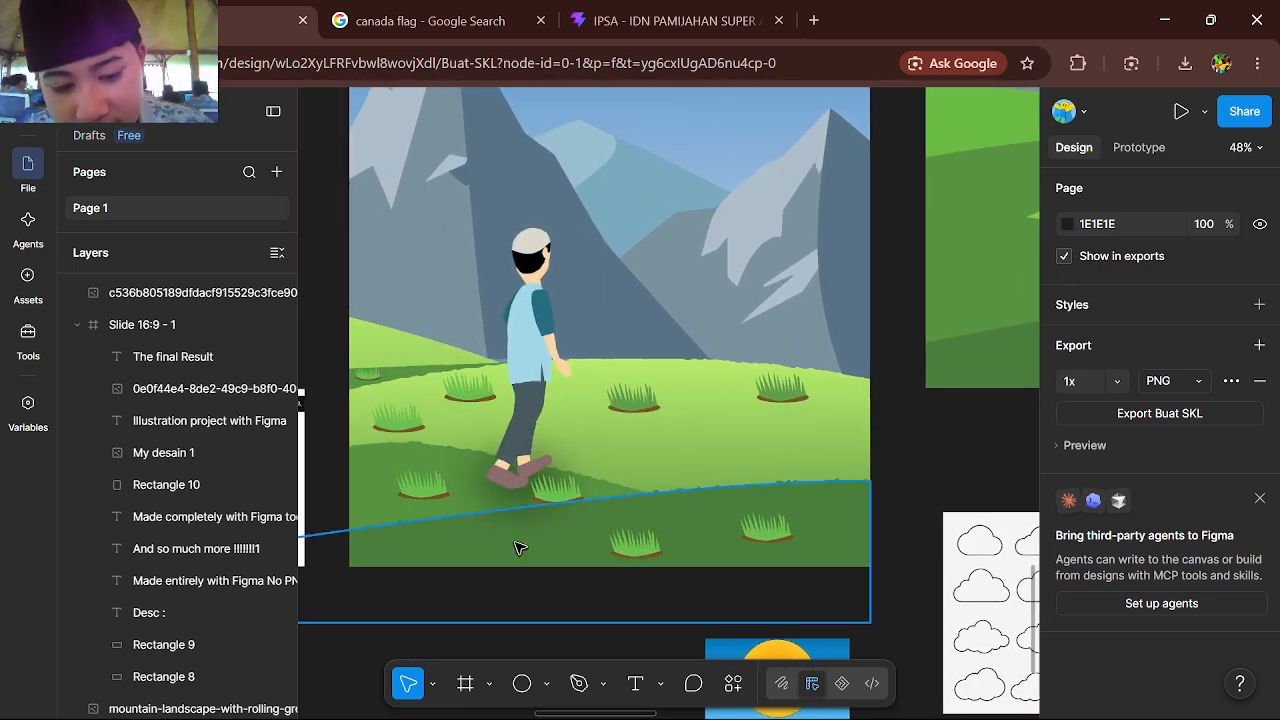
Trace the left mountain's ridge on the landscape reference with the Pen tool, from the image's left edge up to the main peak
click(577, 684)
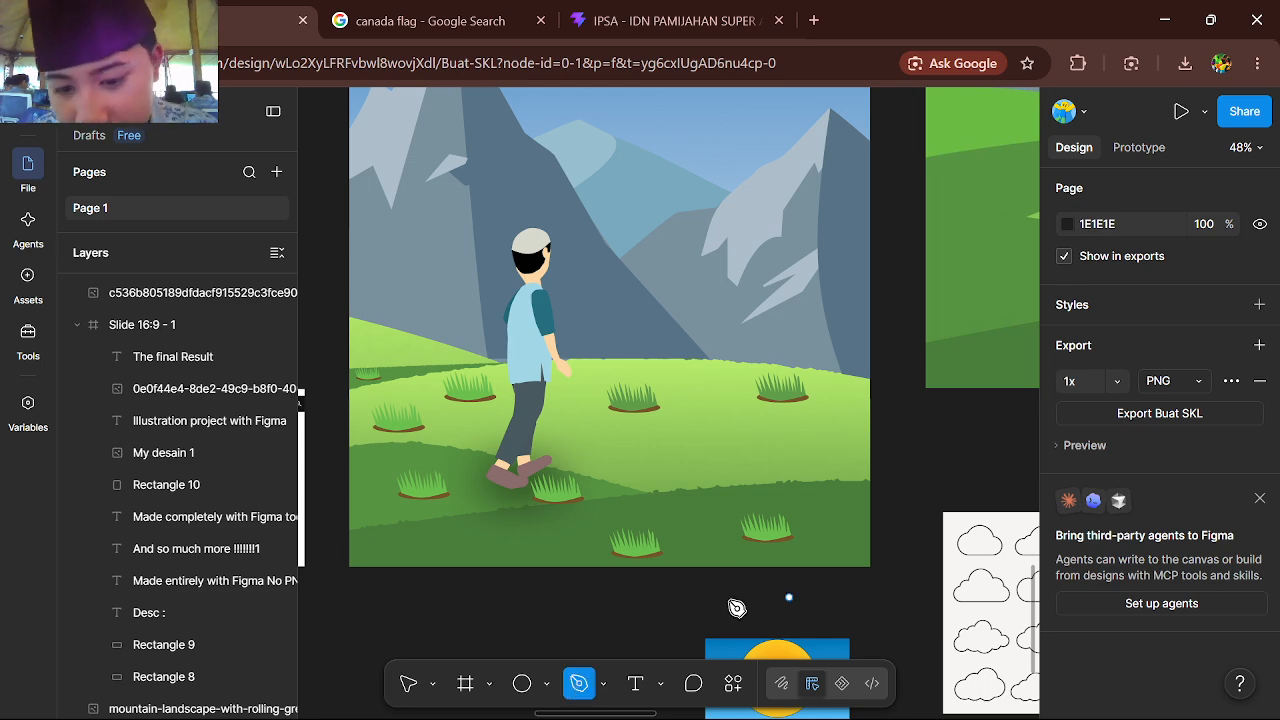
scroll(737, 608, right, 5)
scroll(737, 608, up, 5)
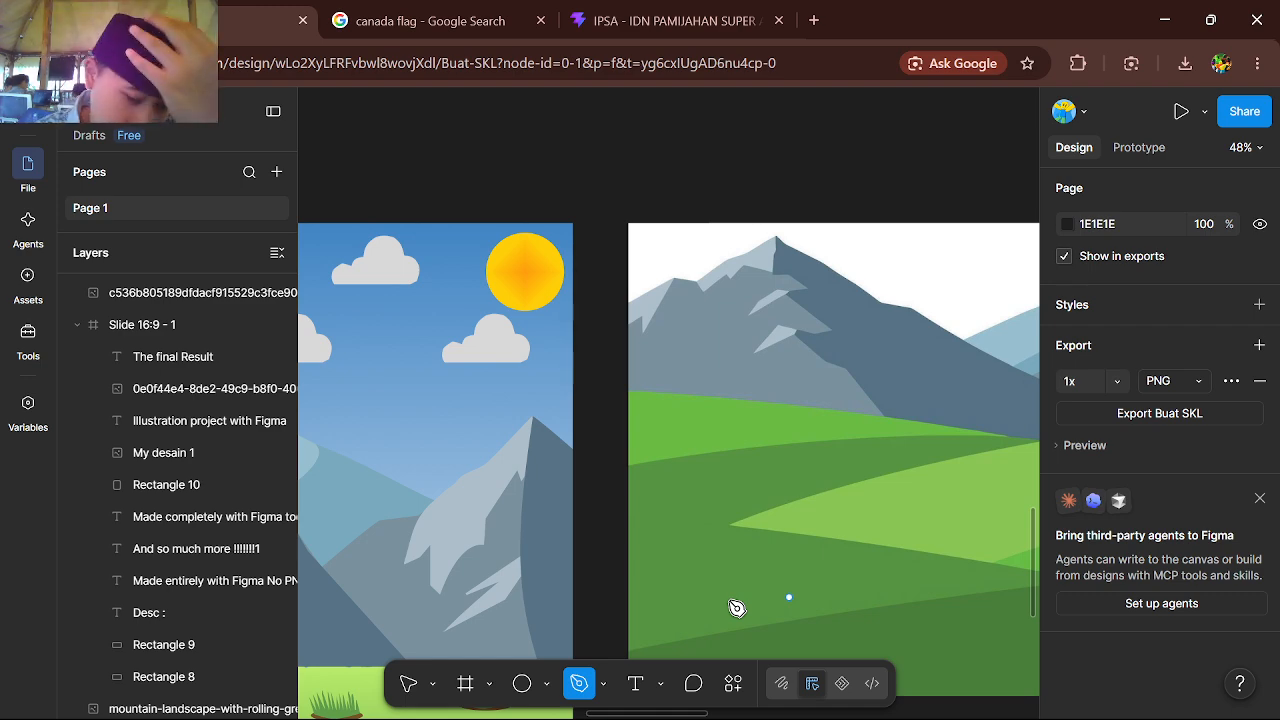
scroll(737, 608, right, 3)
scroll(737, 608, down, 1)
scroll(737, 608, down, 3)
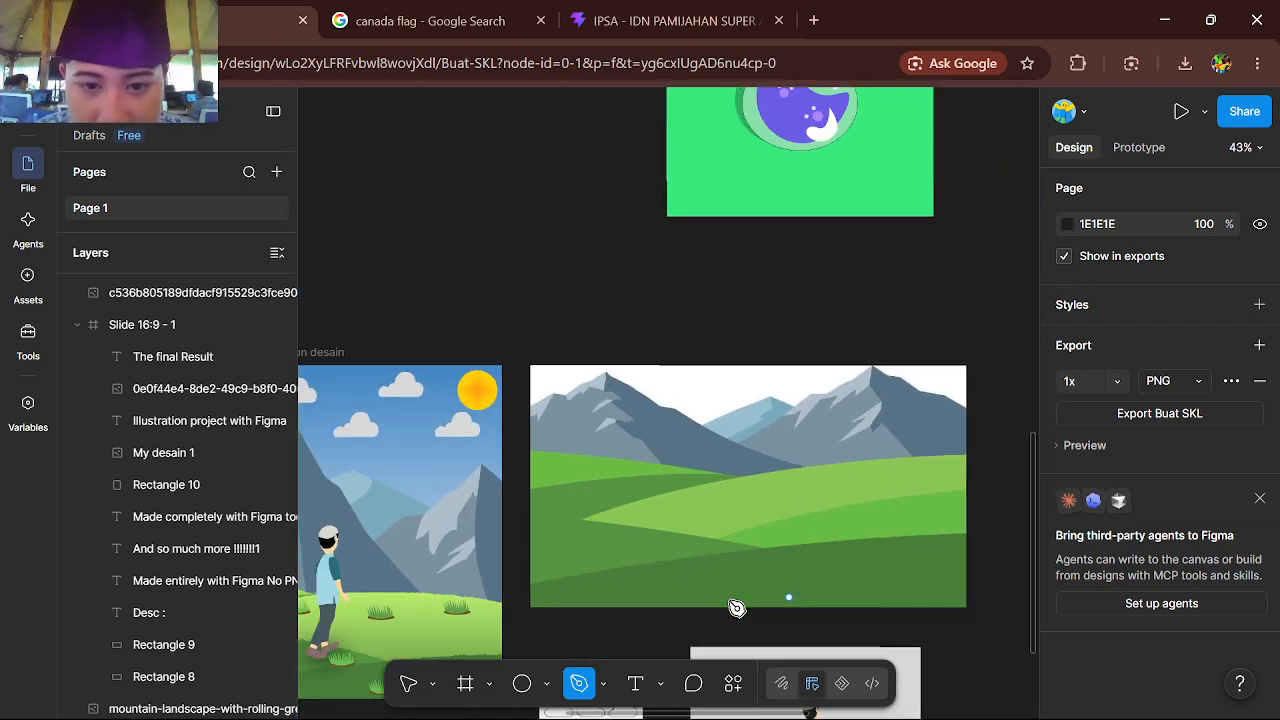
scroll(737, 608, up, 3)
scroll(528, 463, up, 4)
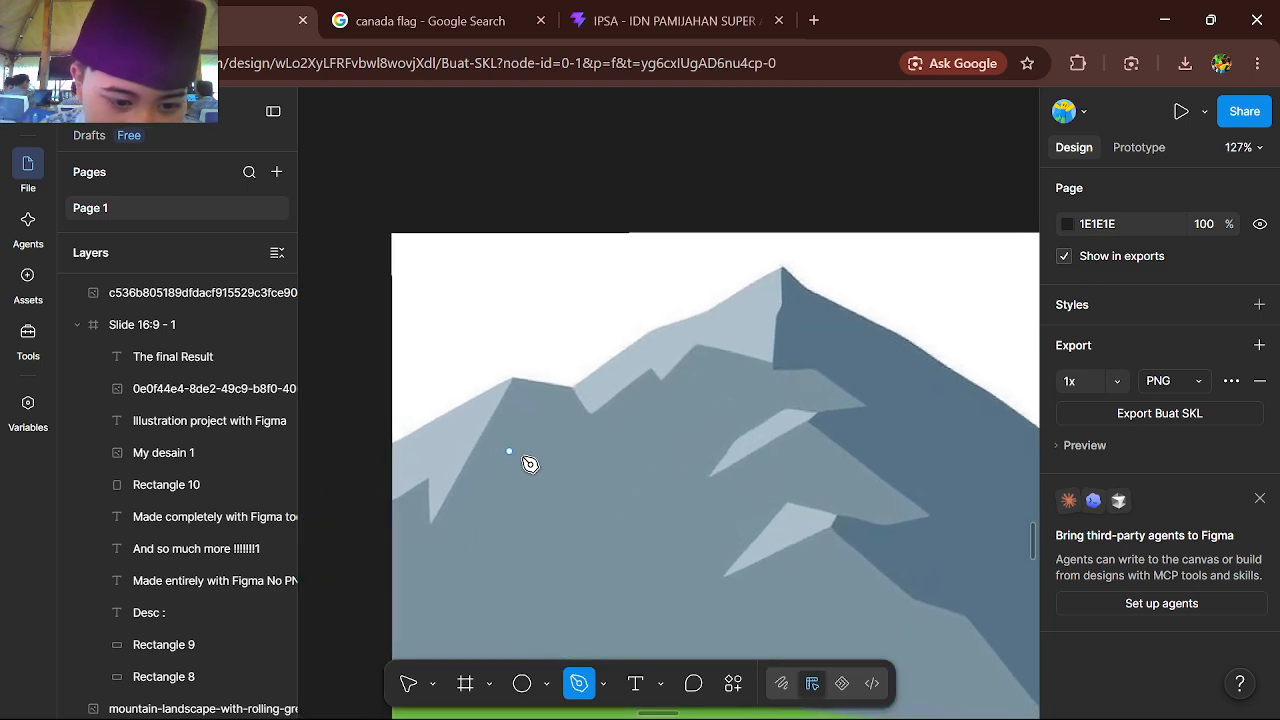
click(390, 443)
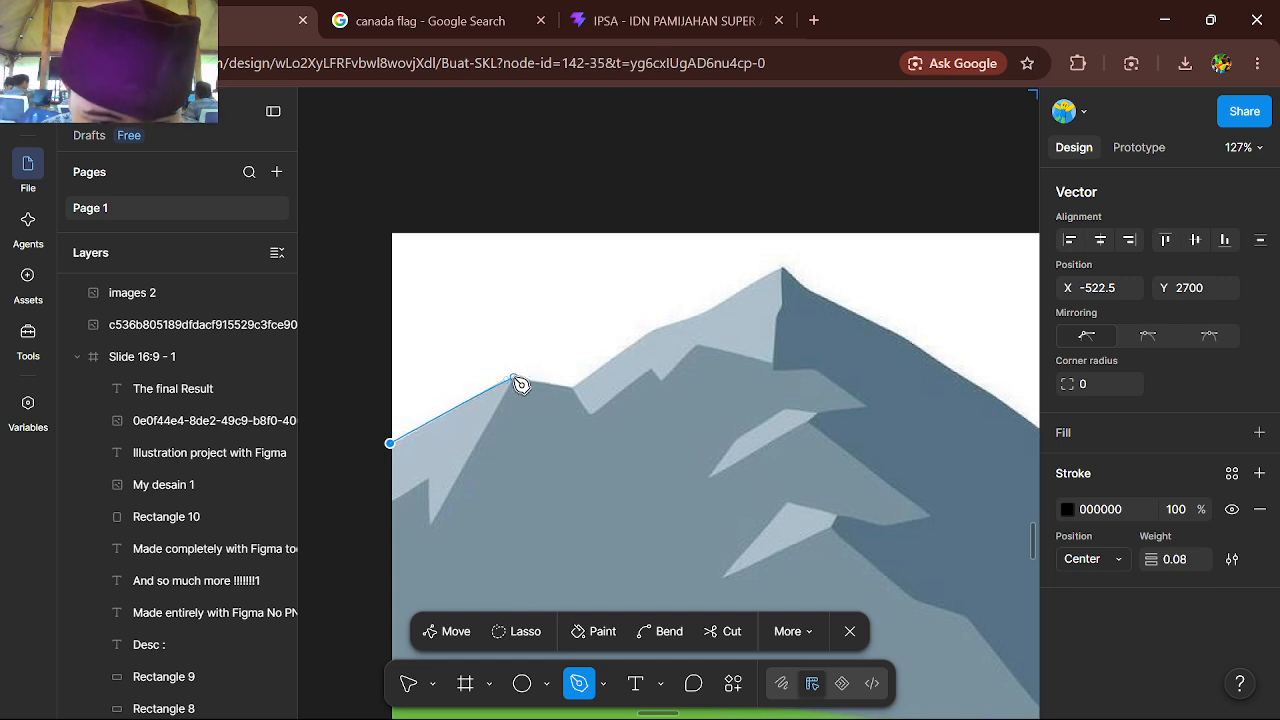
click(515, 379)
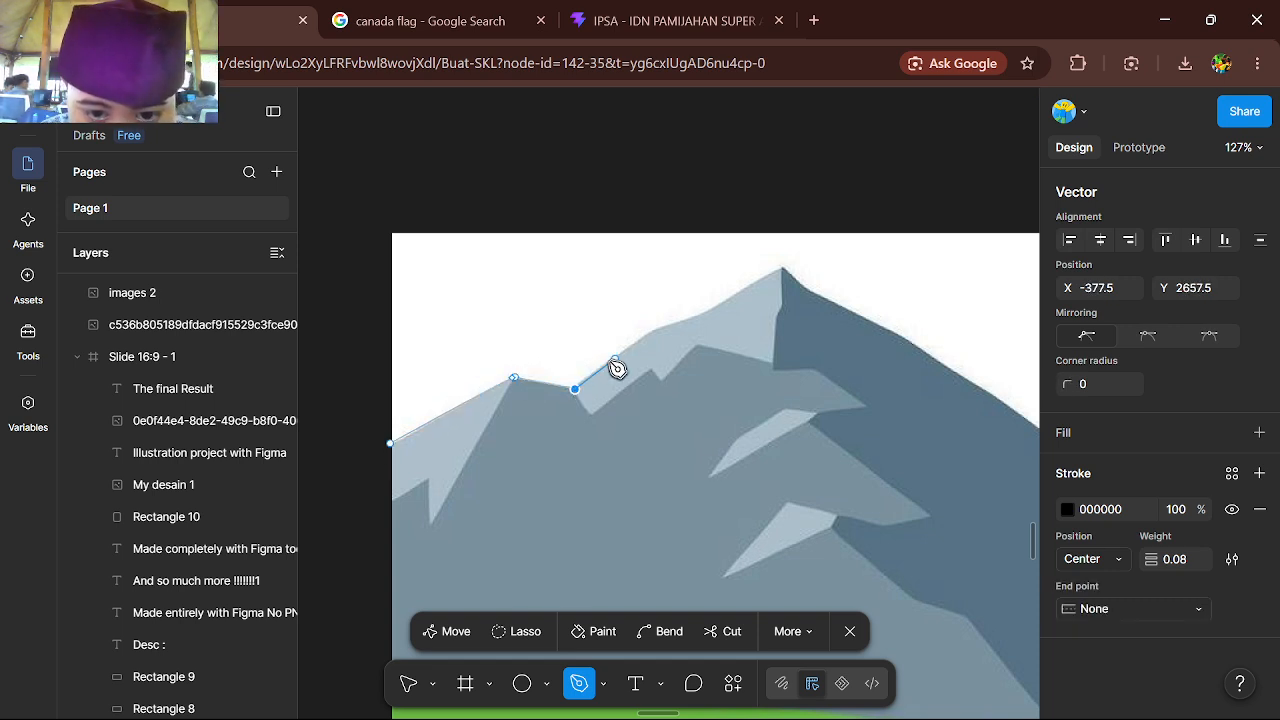
click(655, 330)
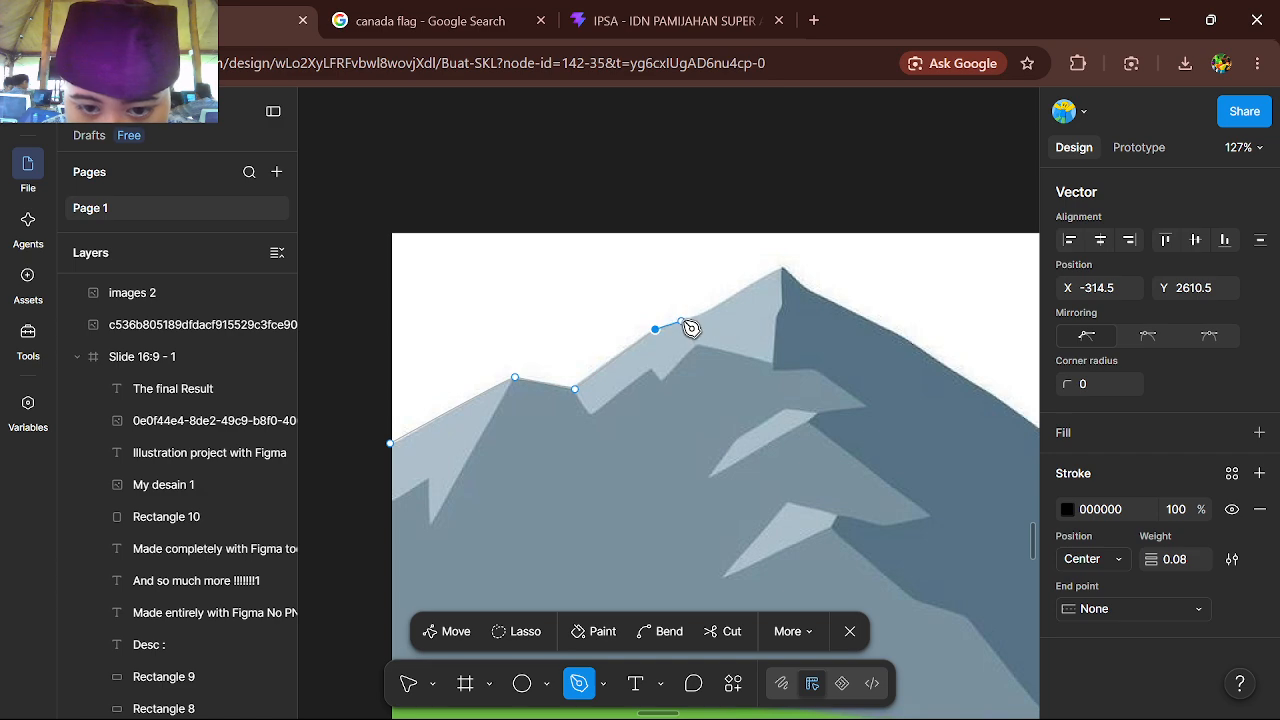
scroll(790, 275, right, 5)
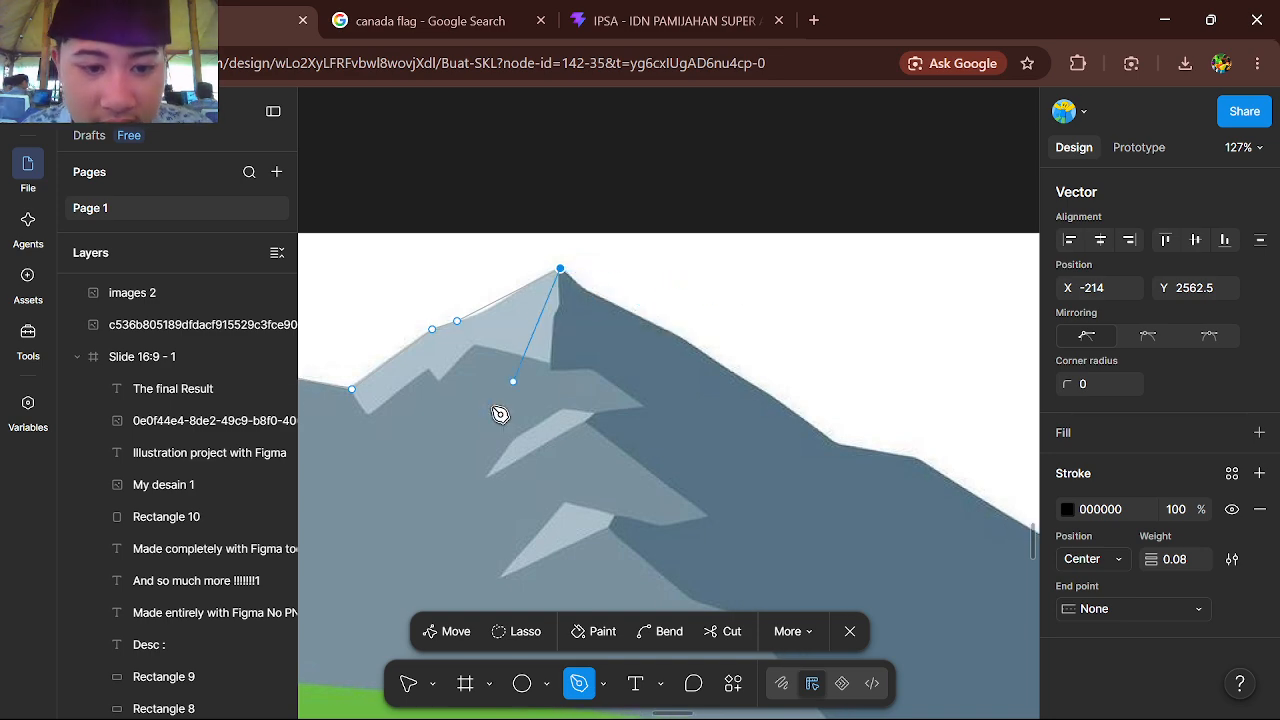
Bend the path segment just left of the main peak so it follows the mountain's slope
scroll(500, 413, up, 5)
scroll(500, 413, up, 5)
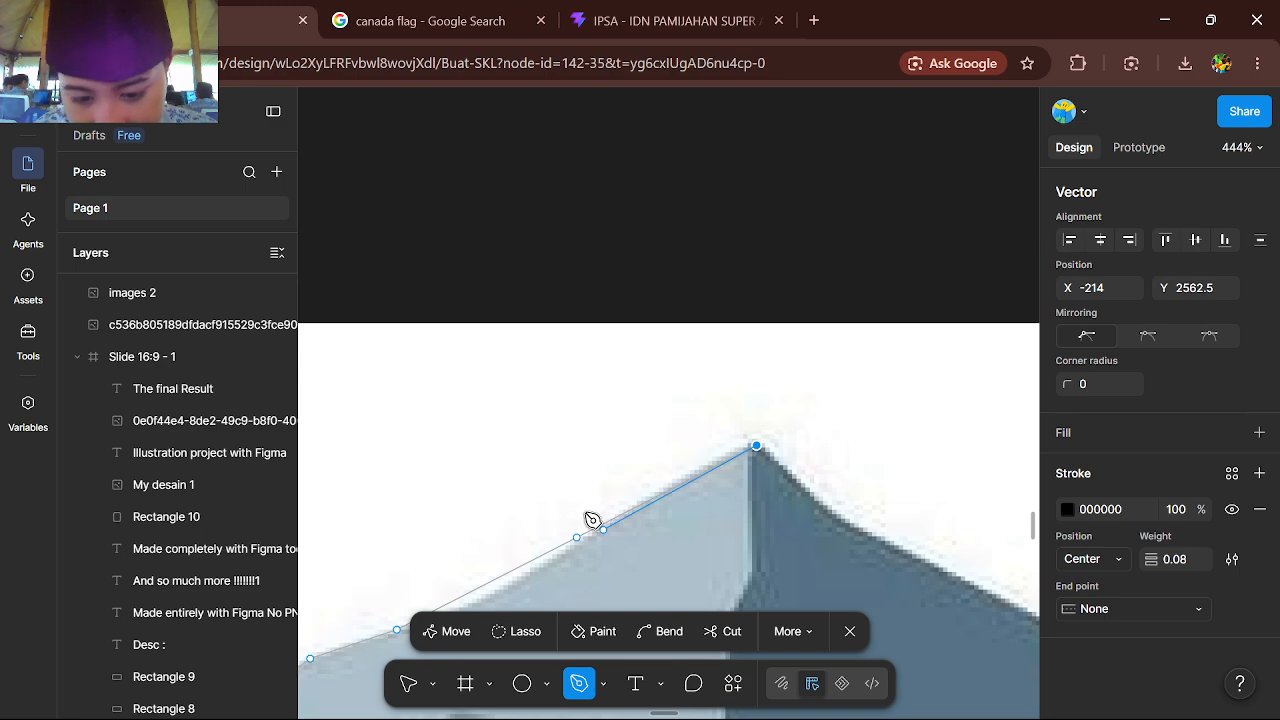
click(672, 632)
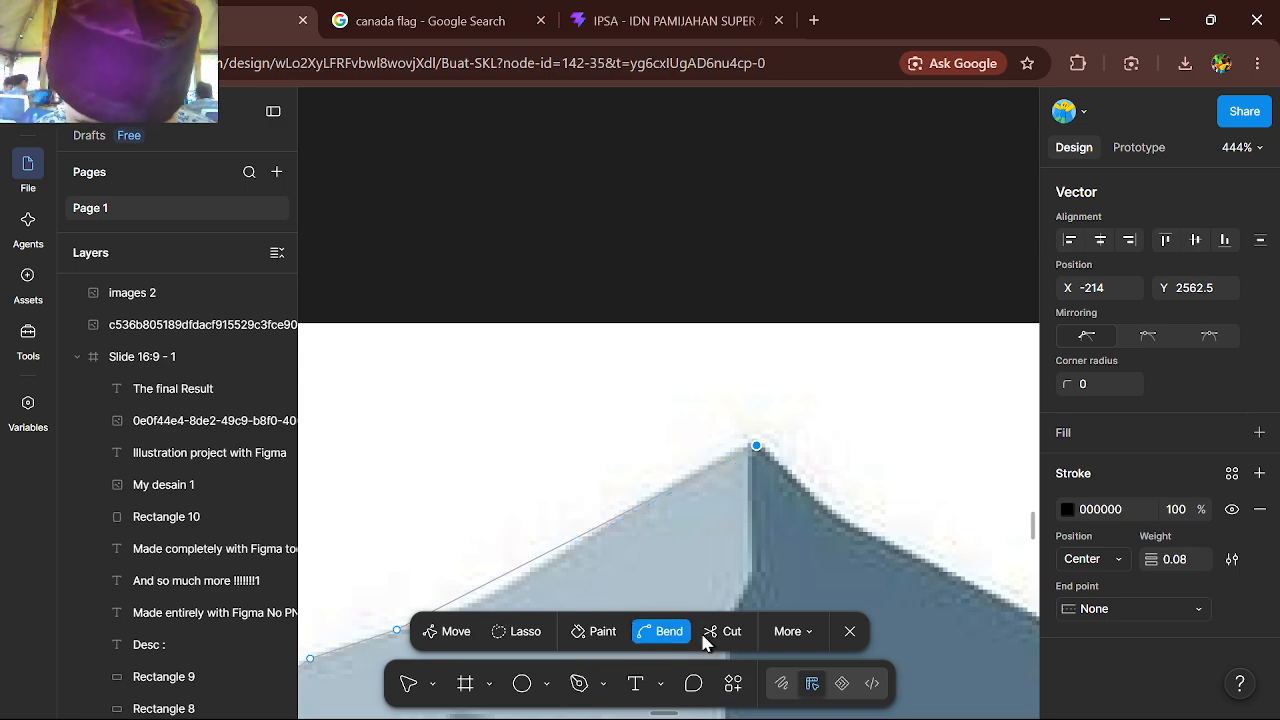
click(520, 566)
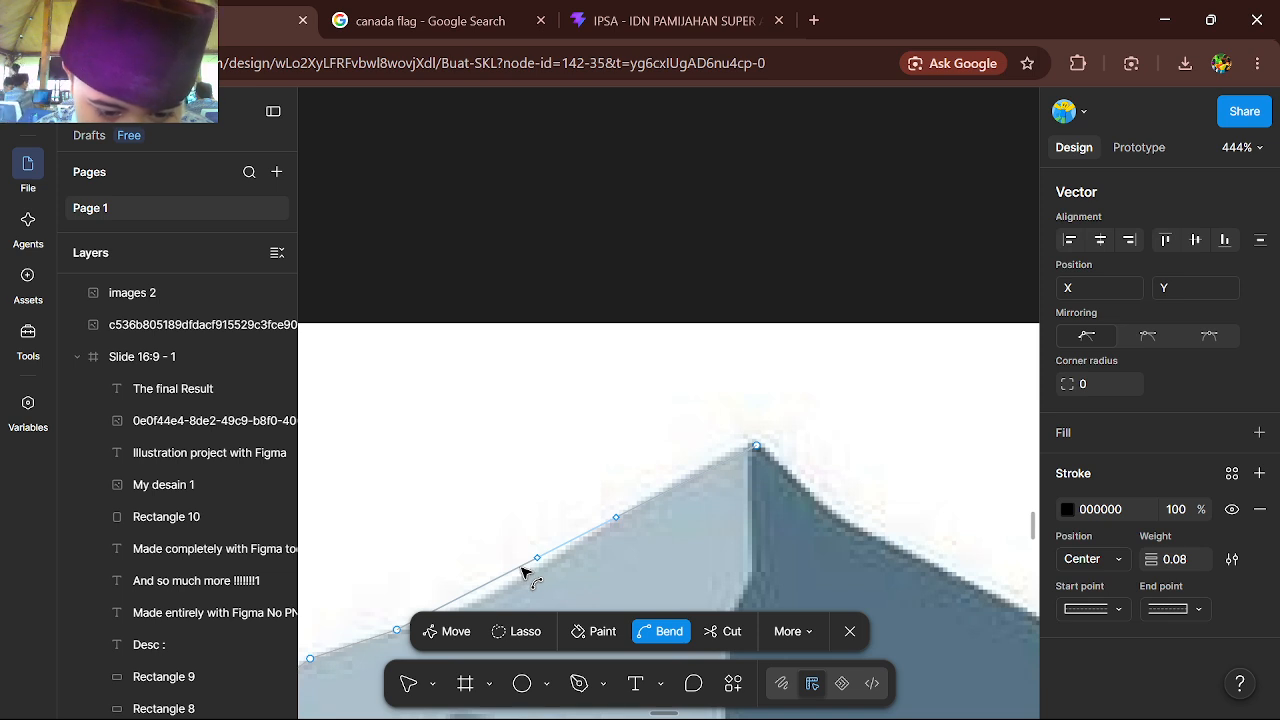
Continue the Pen path from the main peak down the upper part of the mountain's right slope
scroll(523, 574, right, 3)
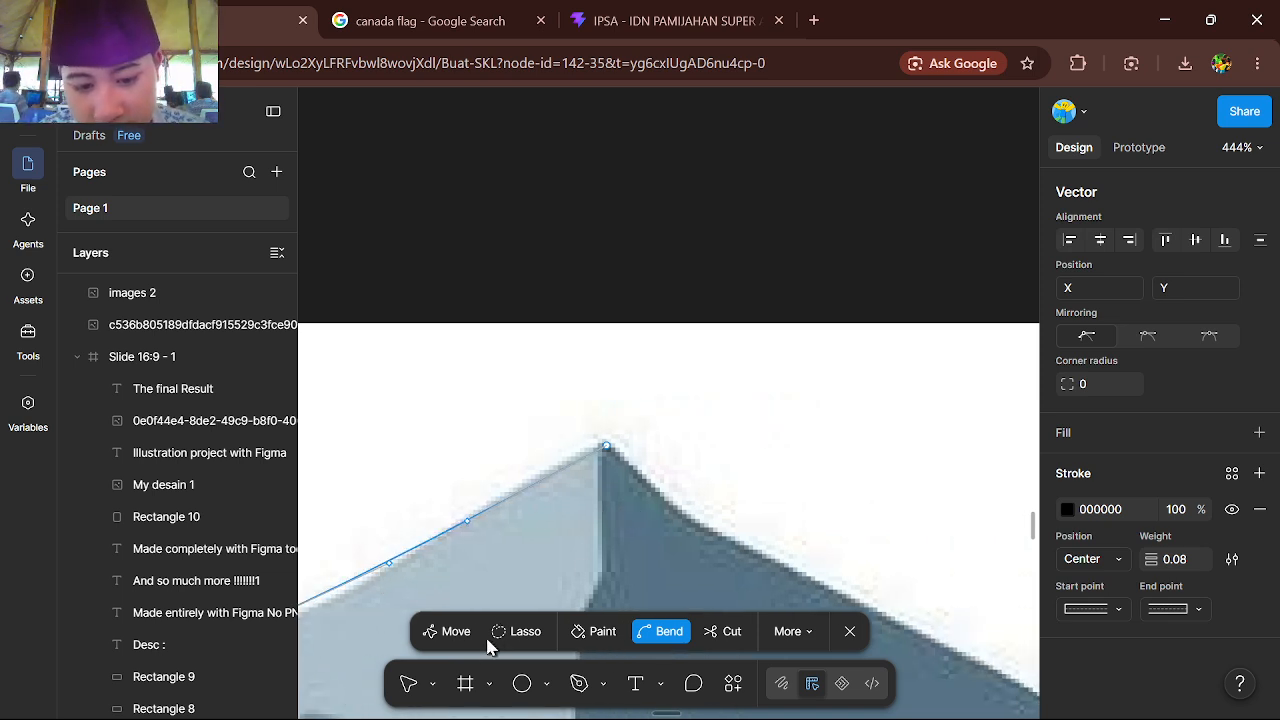
key(p)
scroll(626, 483, down, 3)
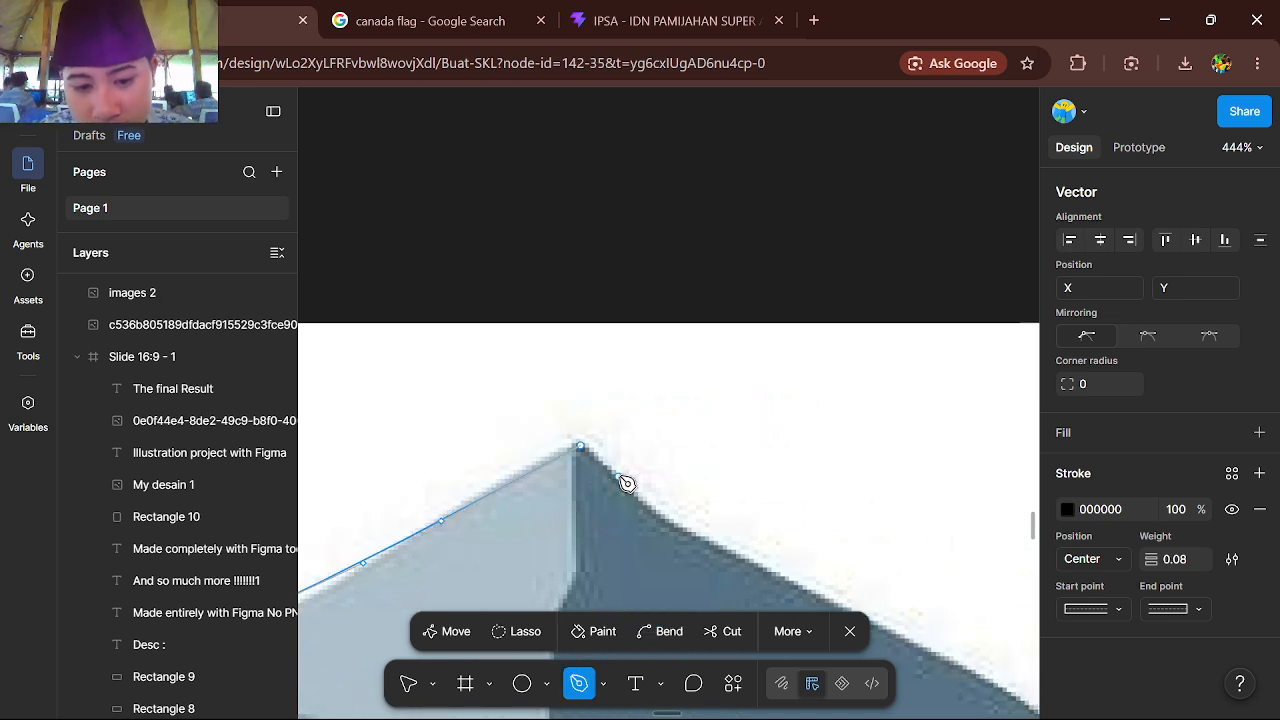
click(544, 459)
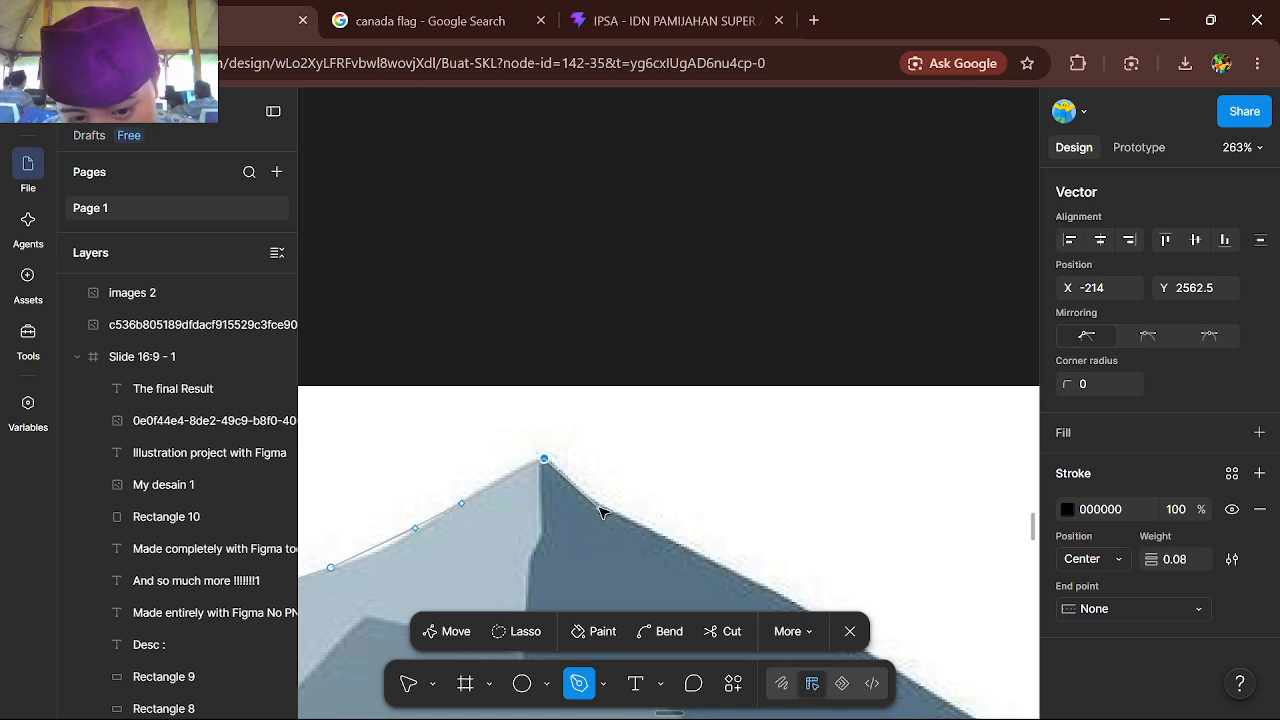
scroll(603, 513, right, 1)
scroll(600, 560, right, 1)
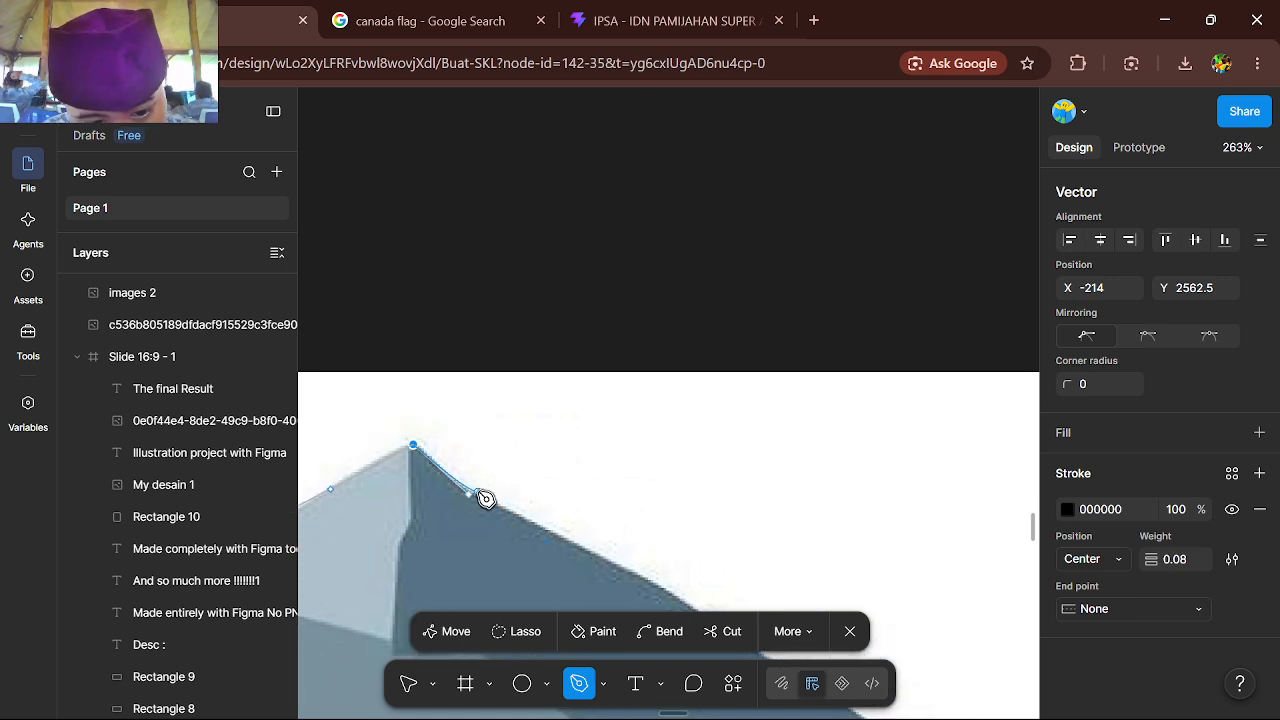
click(479, 497)
scroll(479, 497, right, 1)
scroll(555, 592, right, 1)
scroll(555, 592, down, 1)
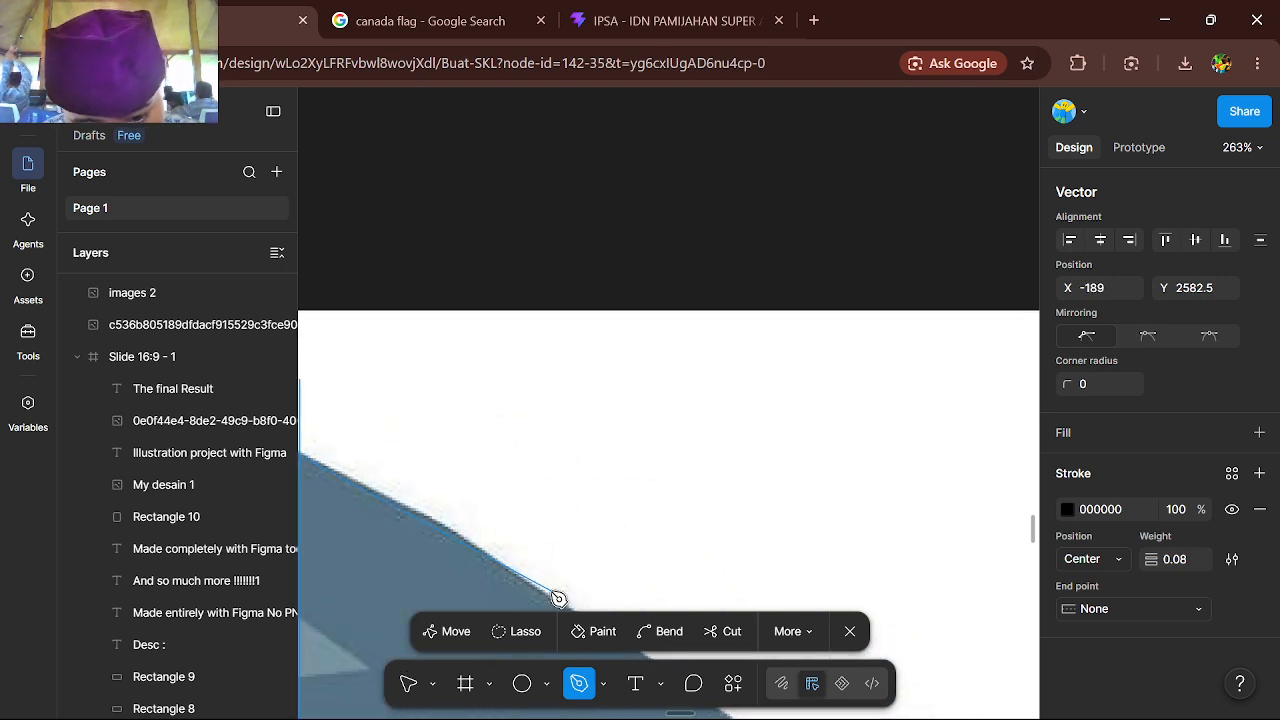
click(460, 536)
Extend the mountain outline further down the right slope and across the small ledge
scroll(460, 536, down, 2)
scroll(460, 536, down, 3)
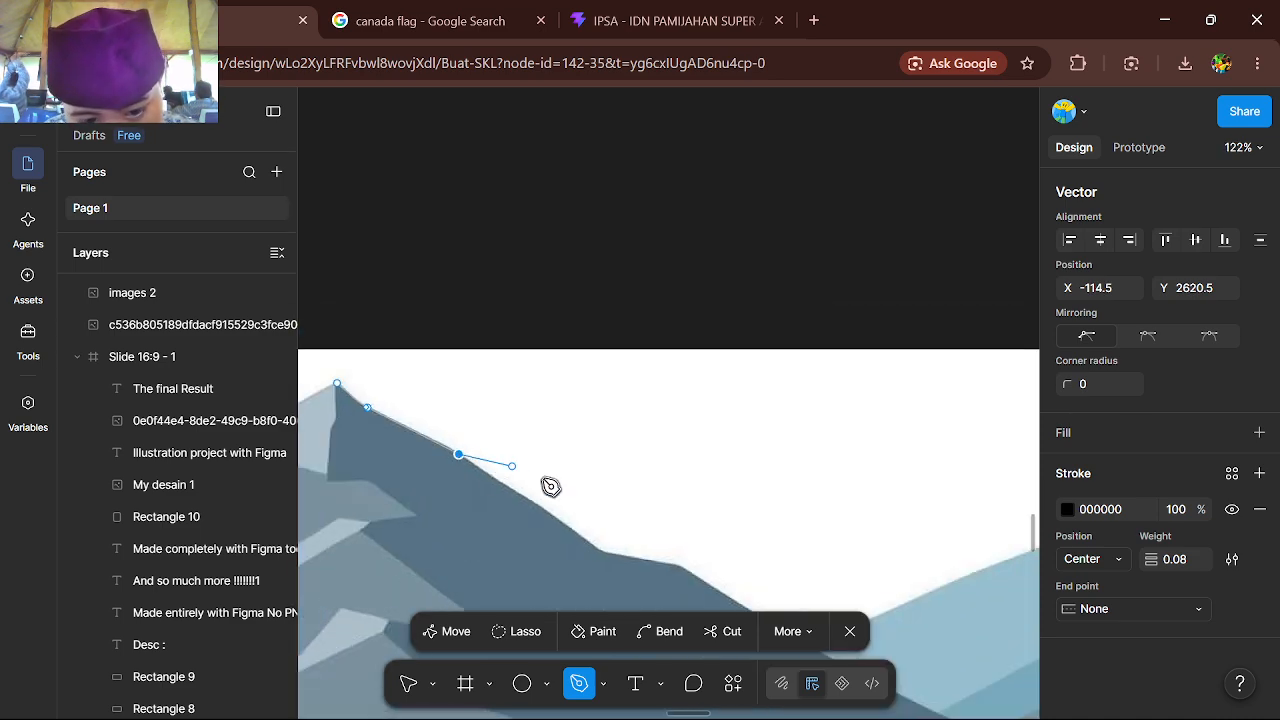
click(602, 553)
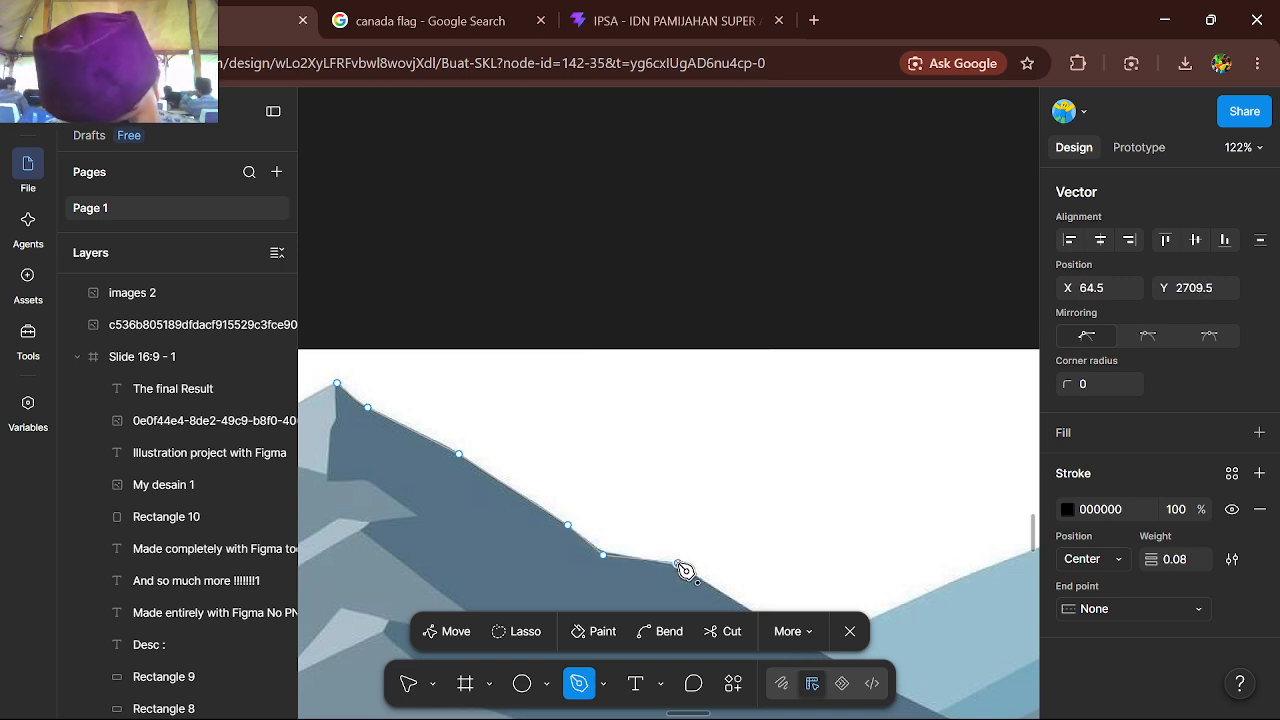
Add a long path segment from the ledge to the point where the dark slope meets the light green hill
scroll(685, 570, right, 1)
scroll(700, 560, down, 3)
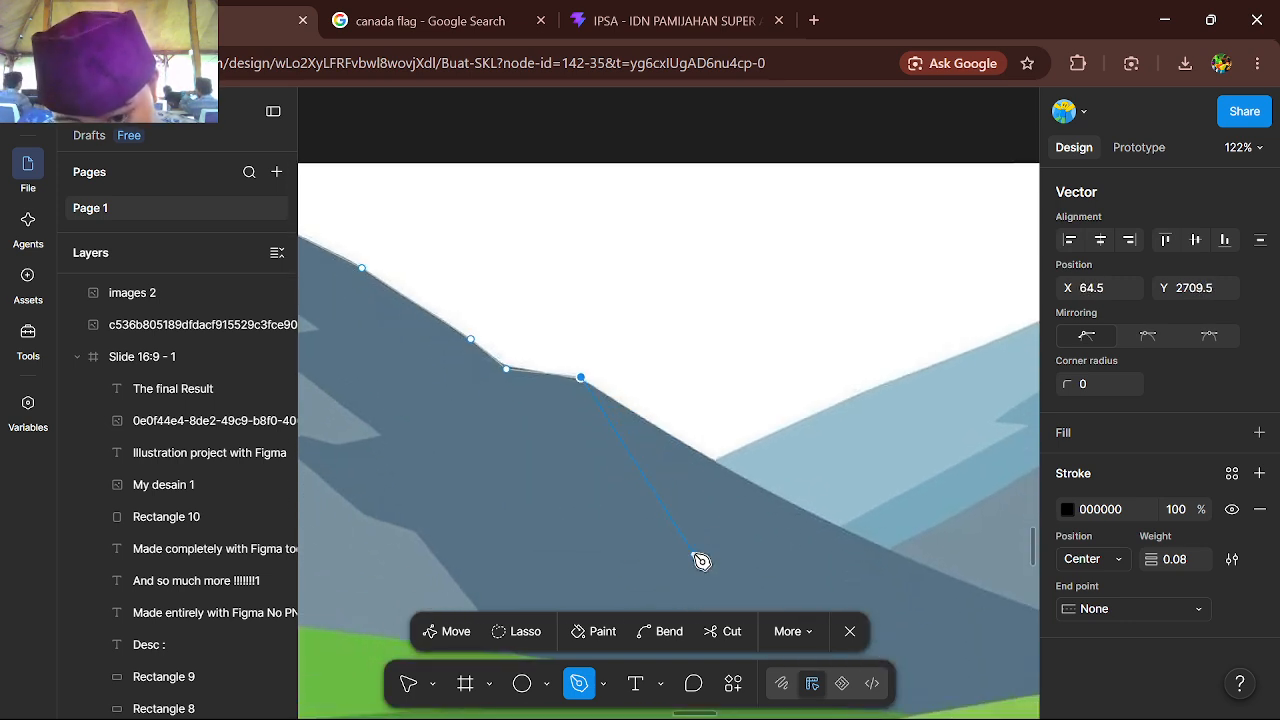
scroll(806, 509, right, 6)
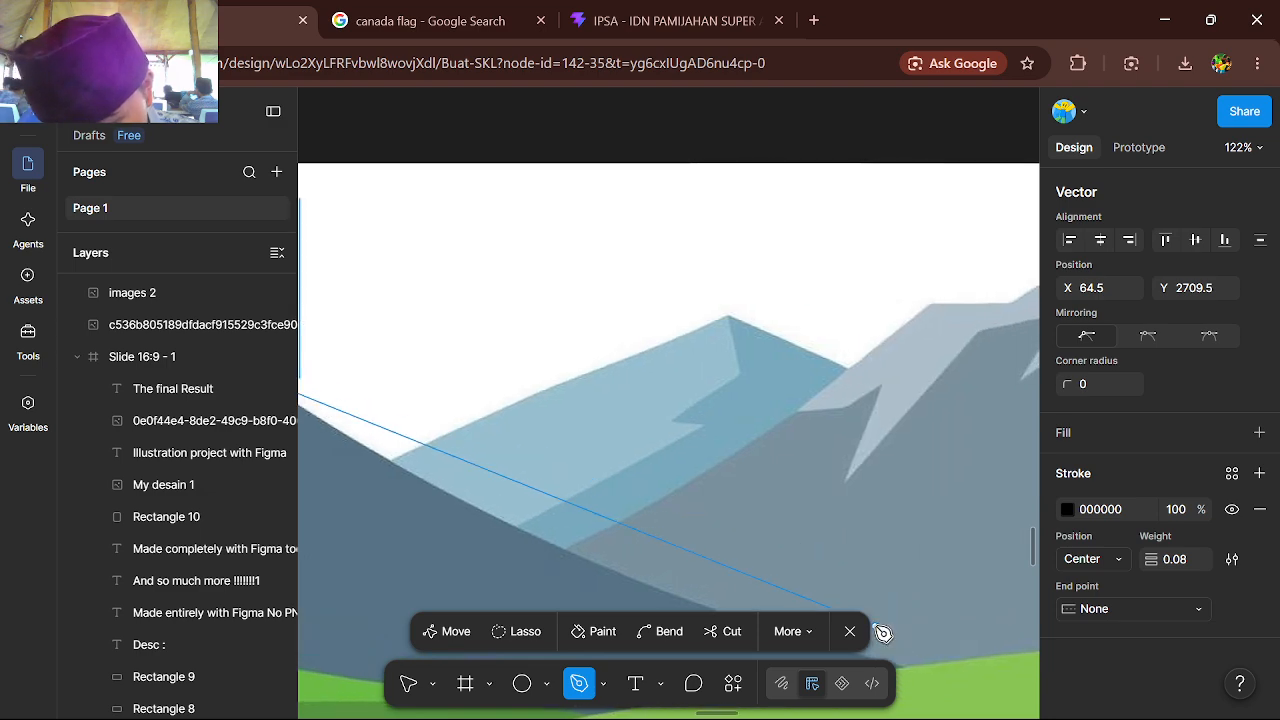
scroll(888, 575, down, 1)
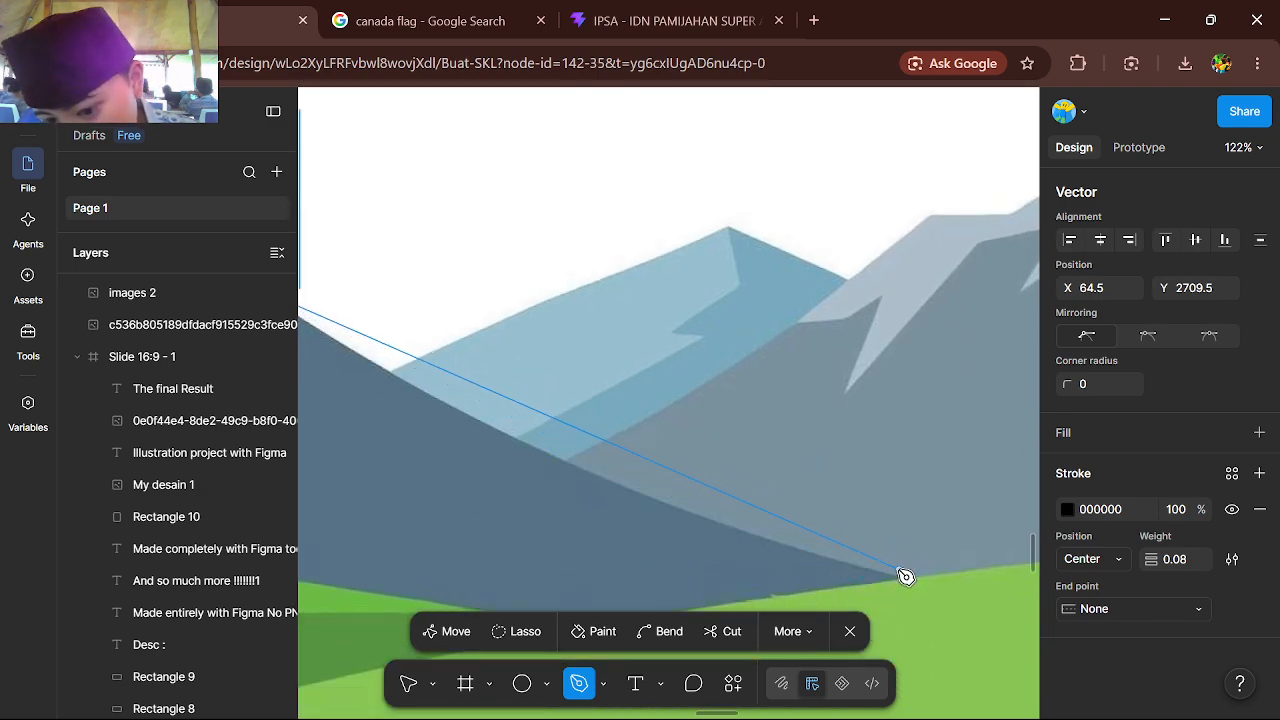
scroll(497, 449, left, 1)
scroll(664, 472, right, 1)
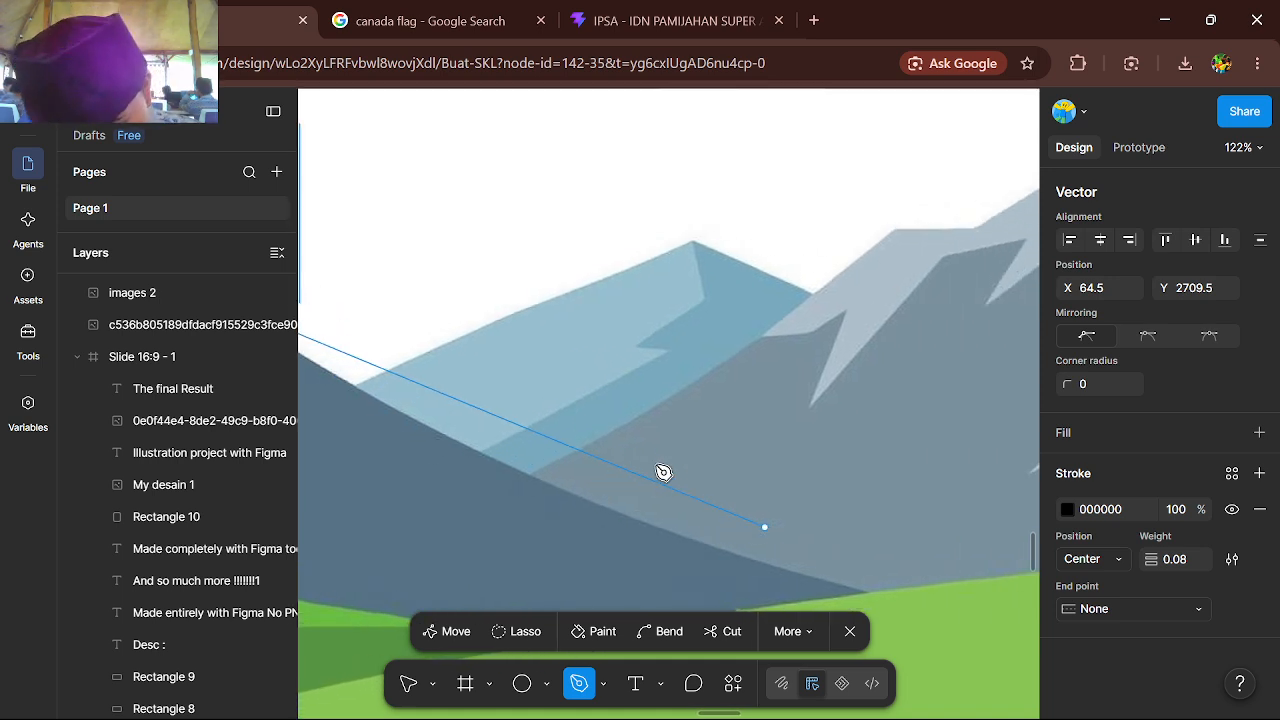
scroll(664, 472, down, 1)
scroll(664, 472, right, 1)
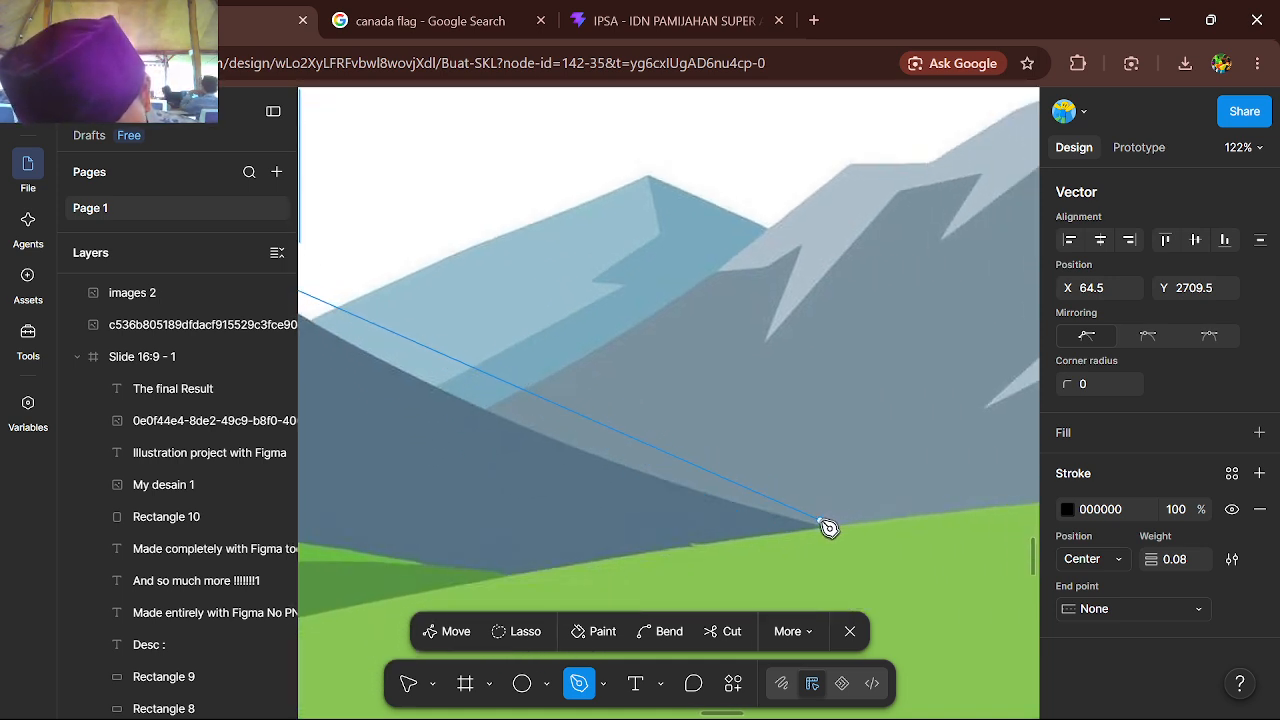
click(829, 531)
Bend the long path segment between the ledge and the light green hill so it follows the dark mountain slope
scroll(829, 531, left, 1)
scroll(829, 531, up, 1)
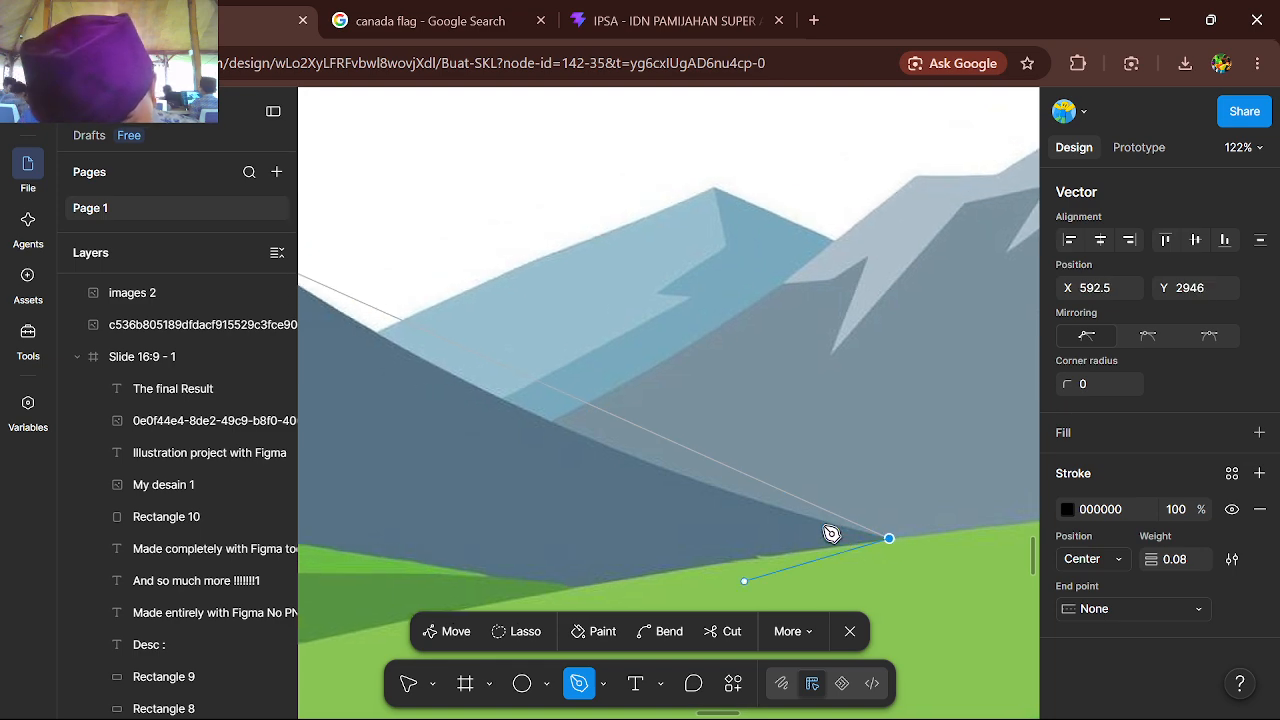
click(660, 631)
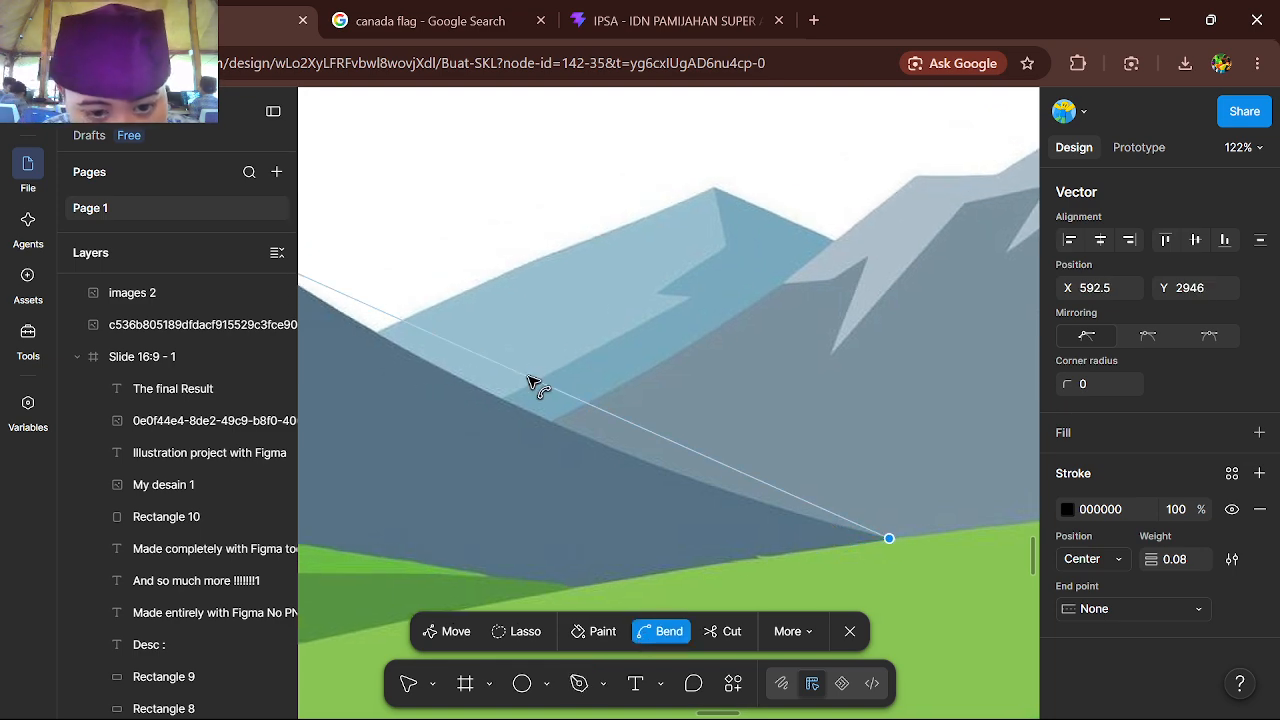
drag(529, 379, 510, 405)
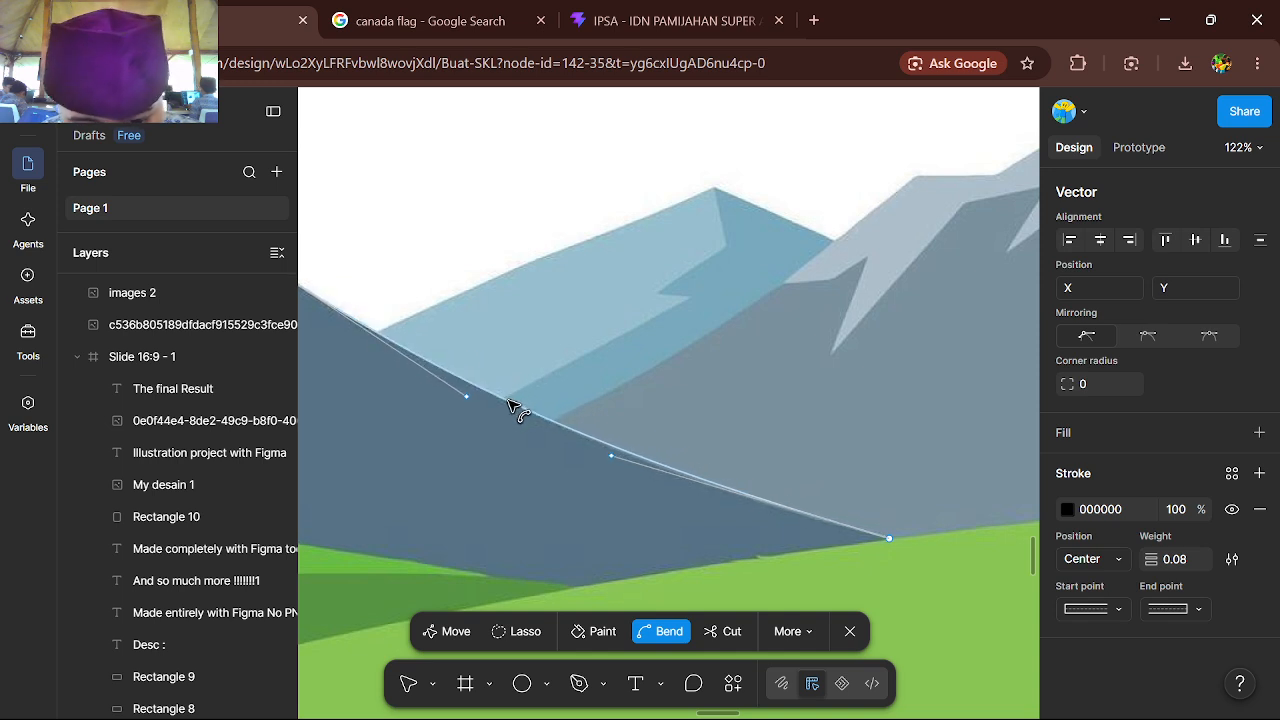
scroll(510, 405, left, 2)
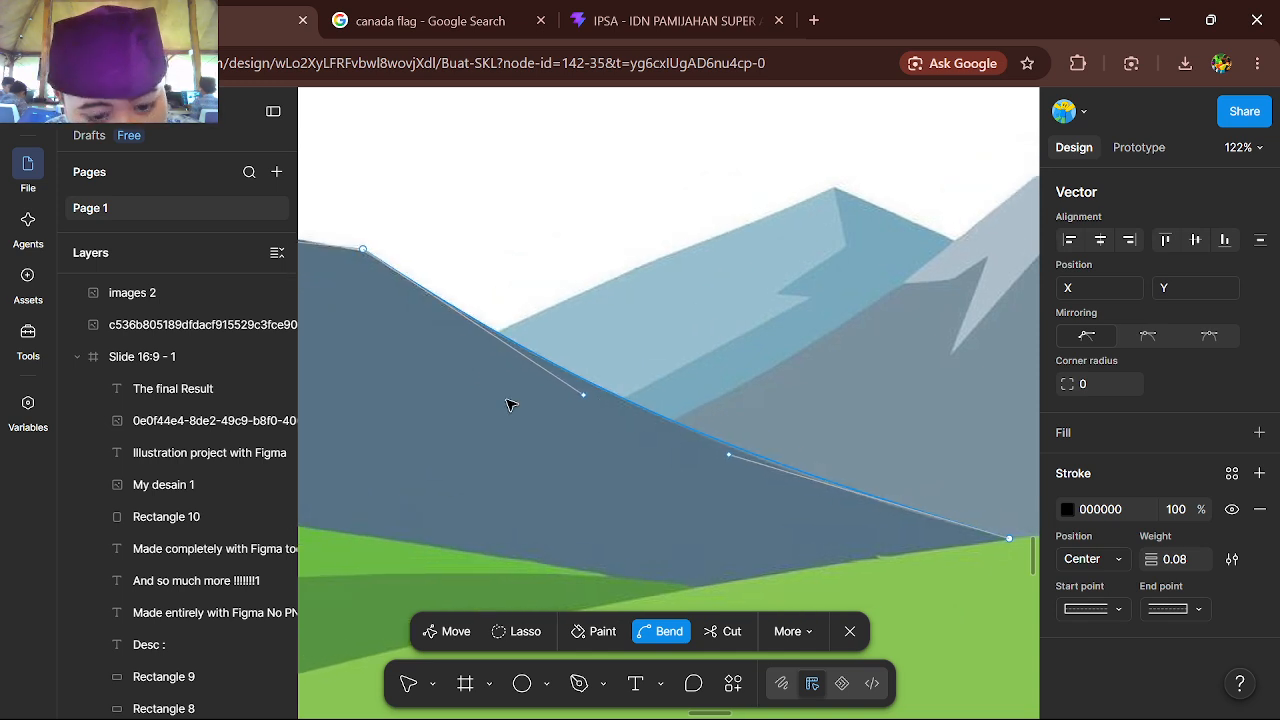
Continue the Pen path from the slope's lower end back along the light green hill's edge to the mountain's lowest point
key(p)
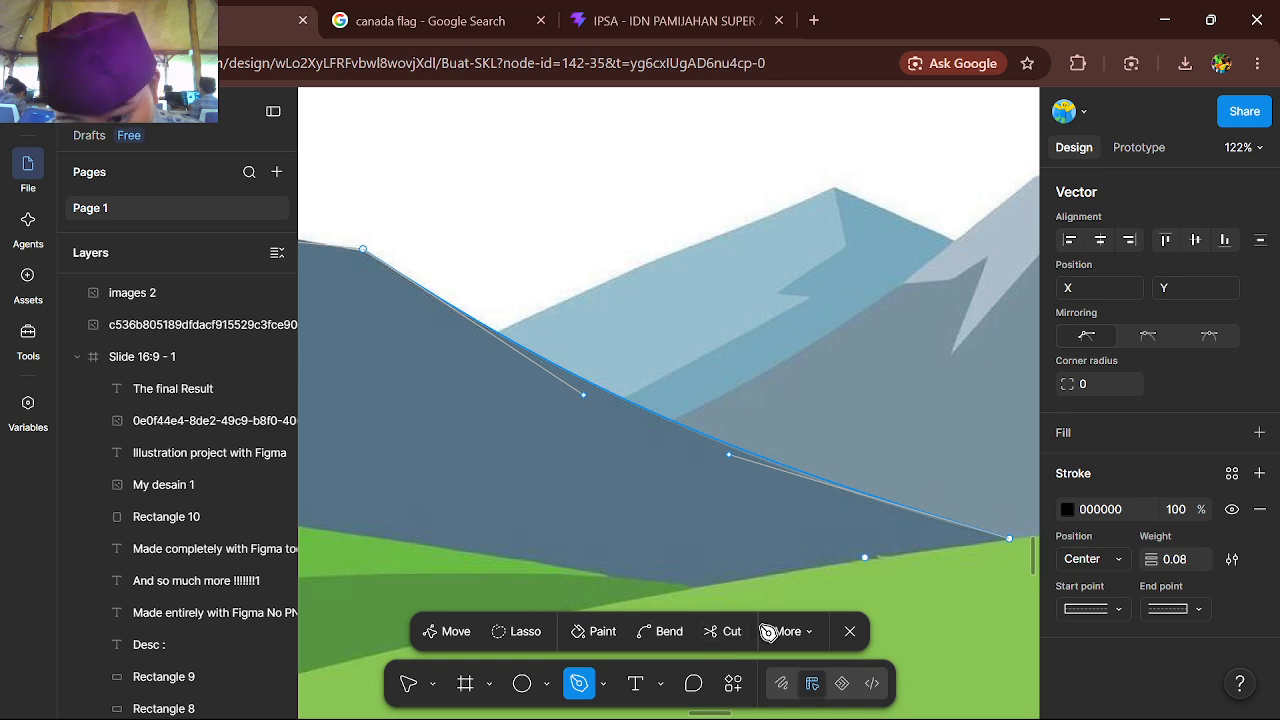
scroll(889, 543, up, 3)
scroll(889, 543, right, 2)
click(914, 538)
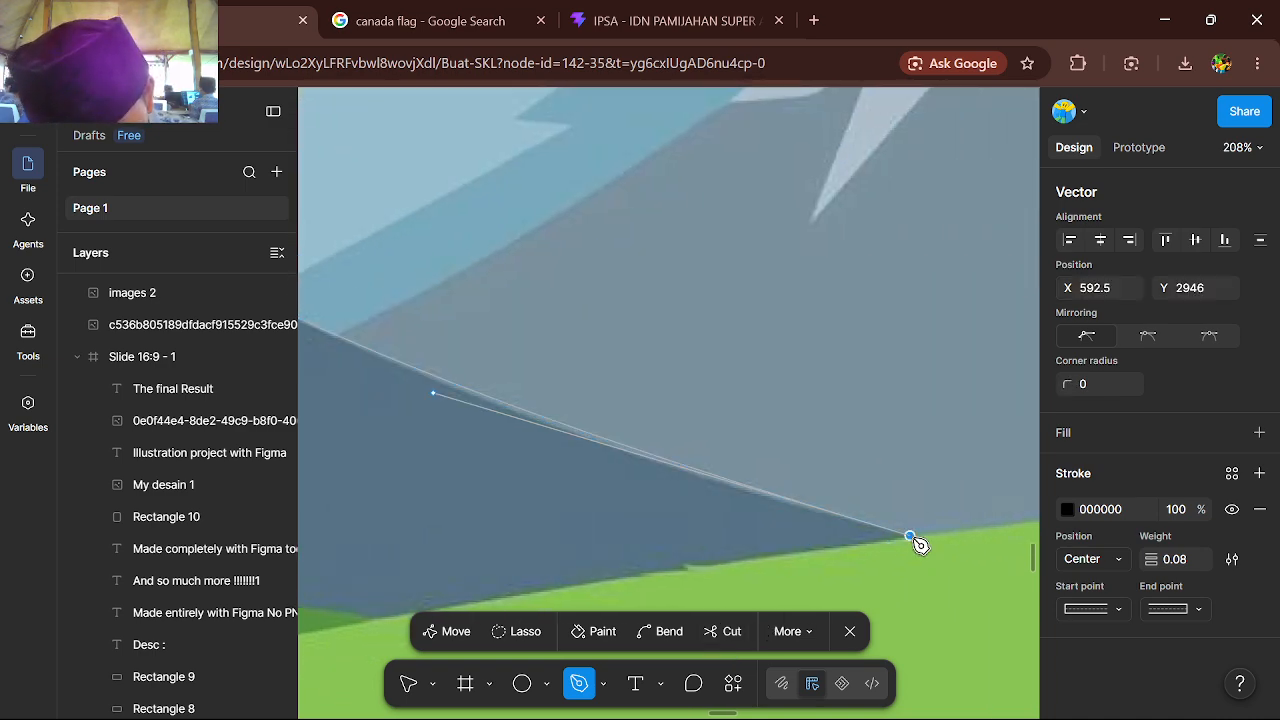
scroll(784, 568, left, 3)
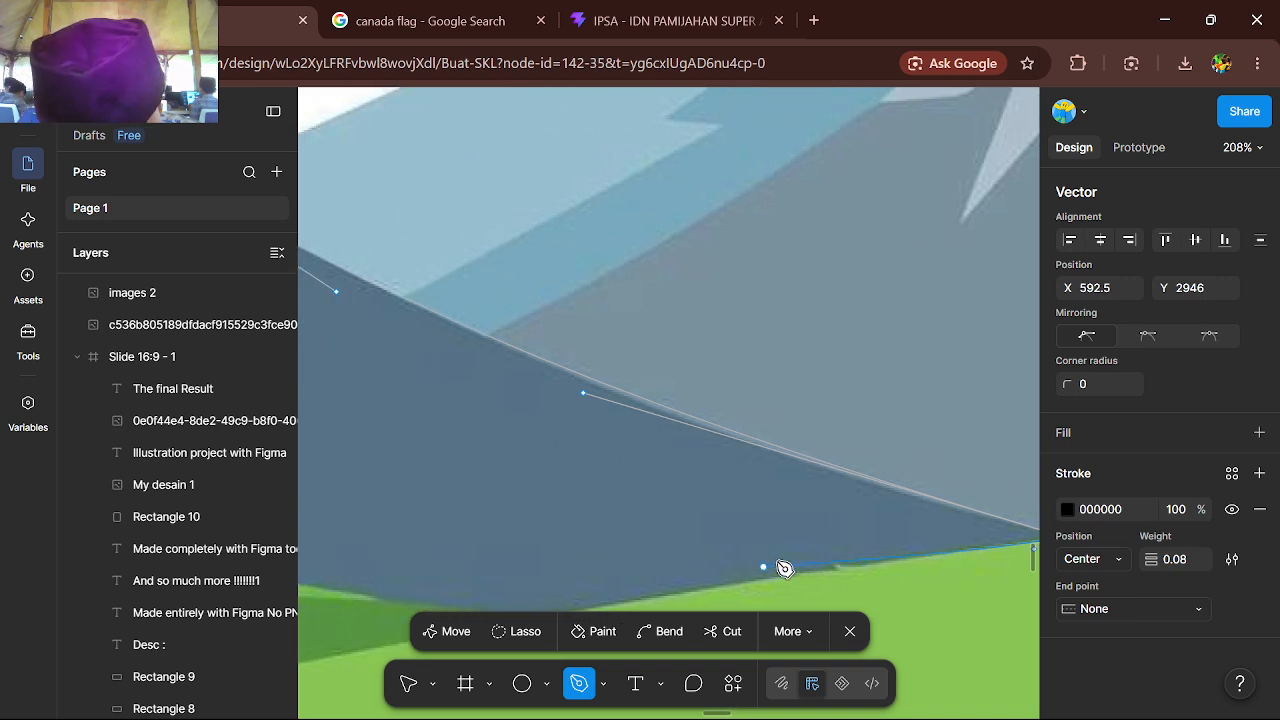
scroll(786, 566, down, 2)
click(770, 580)
scroll(740, 595, left, 2)
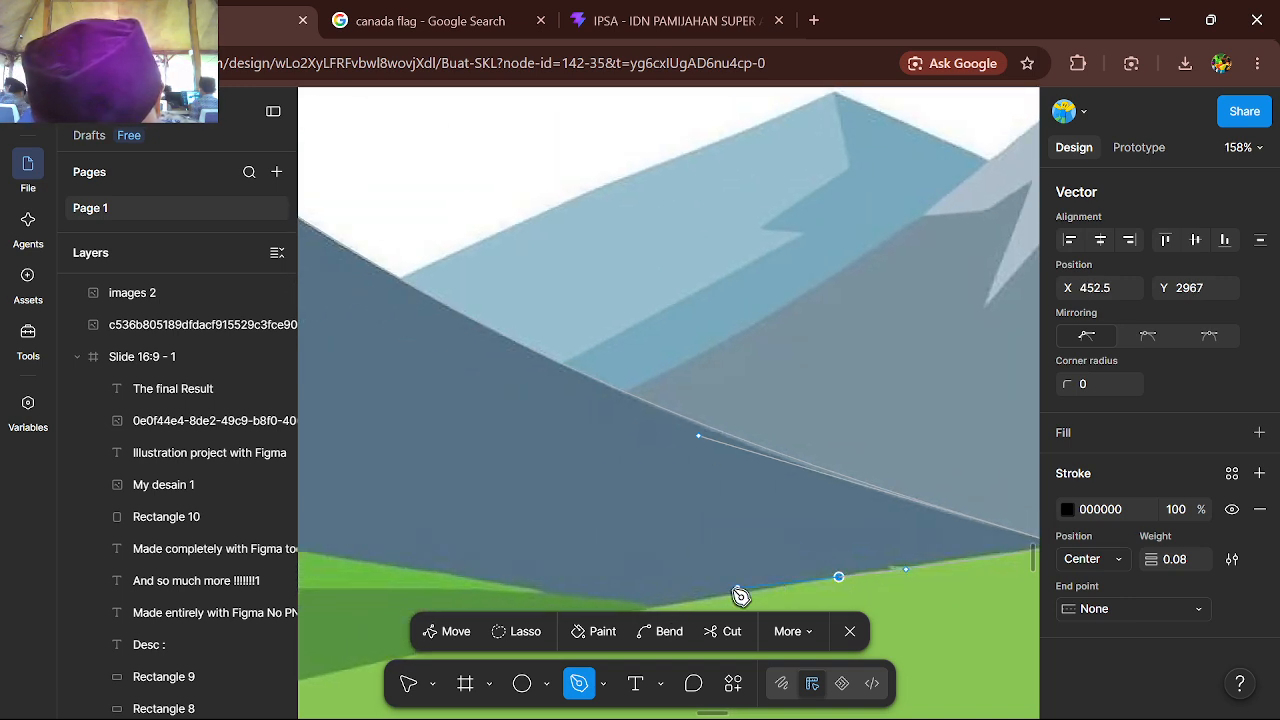
click(687, 603)
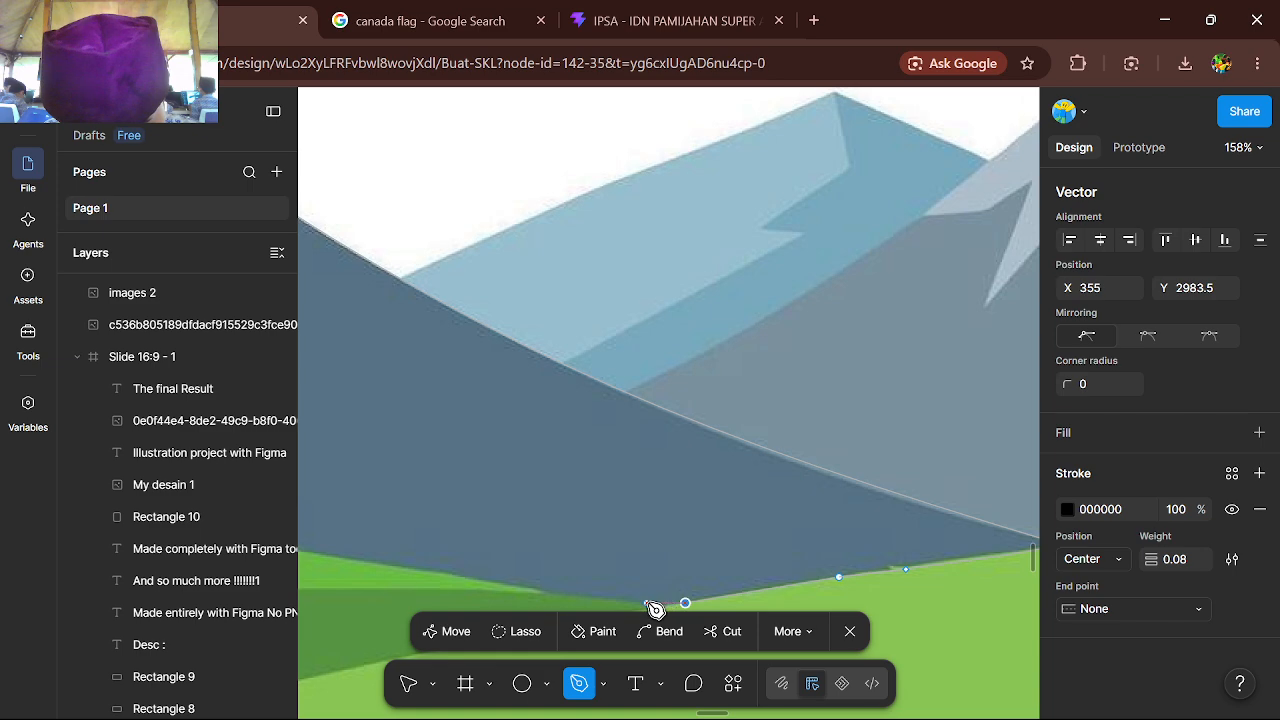
Trace the mountain's base along the green meadow to the image's left edge and close the path at its starting point
scroll(614, 600, left, 2)
scroll(630, 601, down, 4)
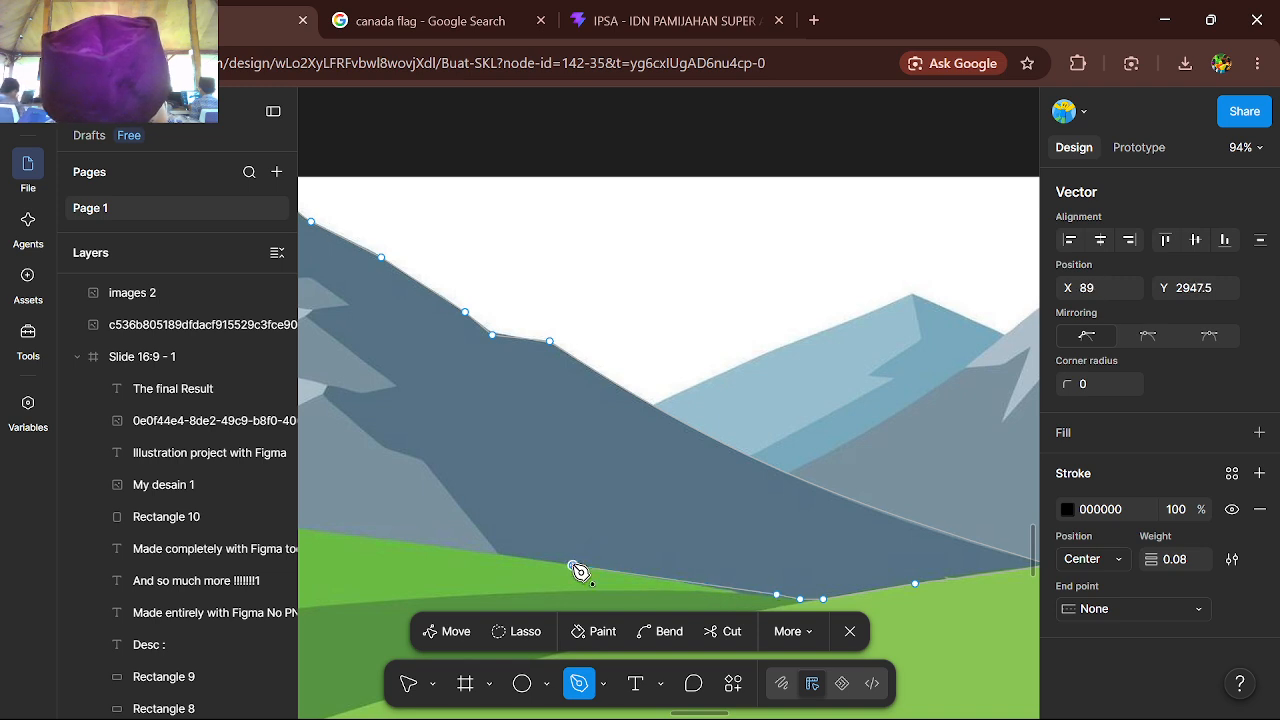
scroll(580, 570, left, 3)
click(520, 544)
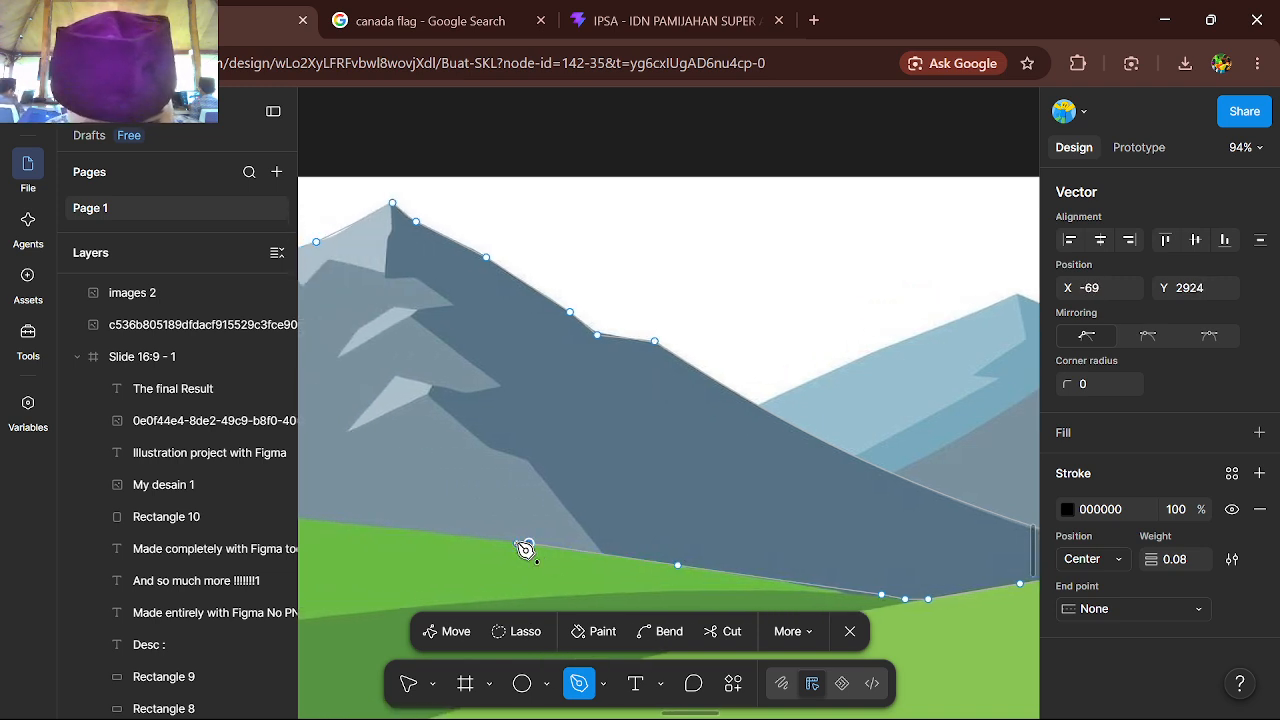
scroll(524, 546, left, 10)
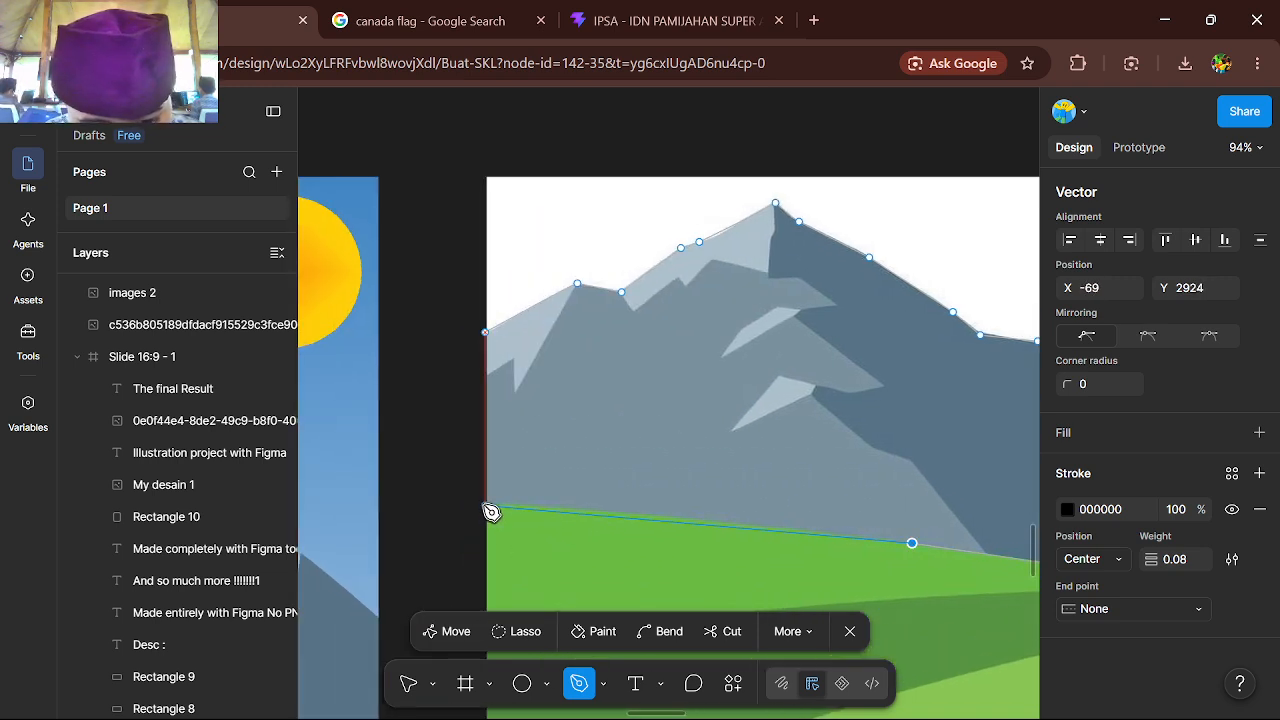
click(487, 507)
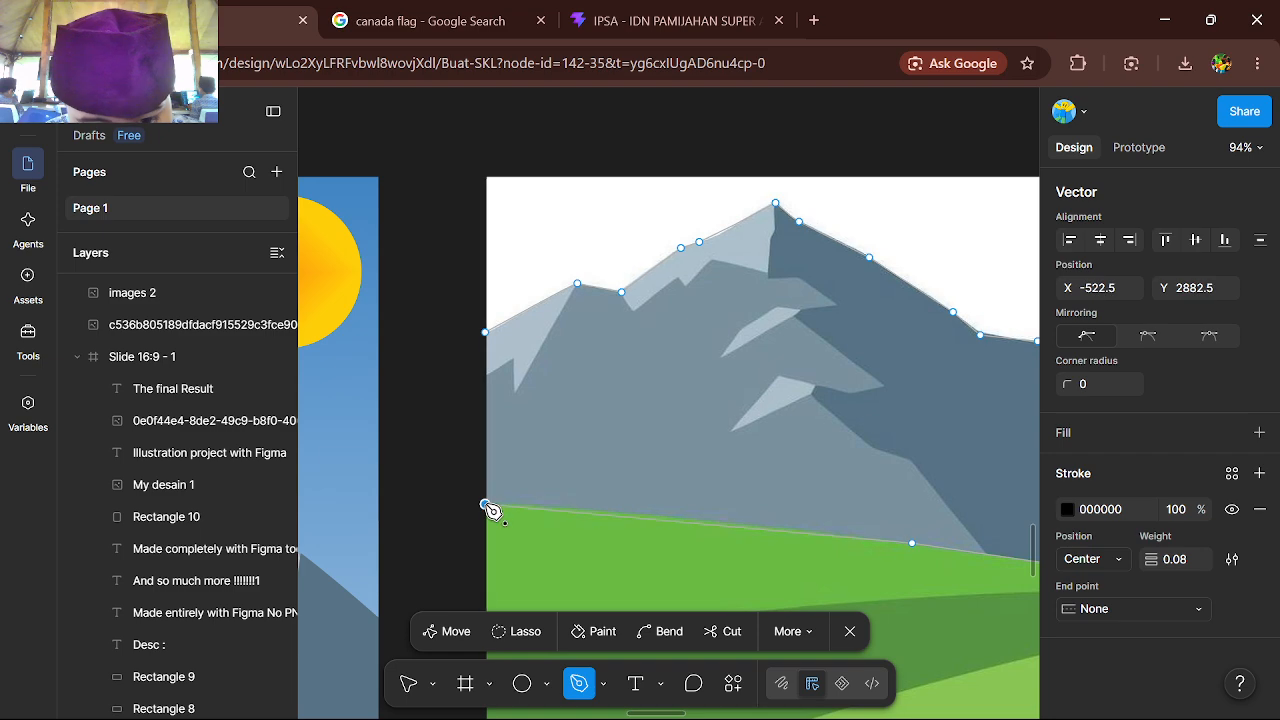
click(486, 333)
Exit vector editing and move the closed mountain outline off the reference onto the empty canvas above the "my ilustrasion desain" frame
scroll(488, 334, down, 5)
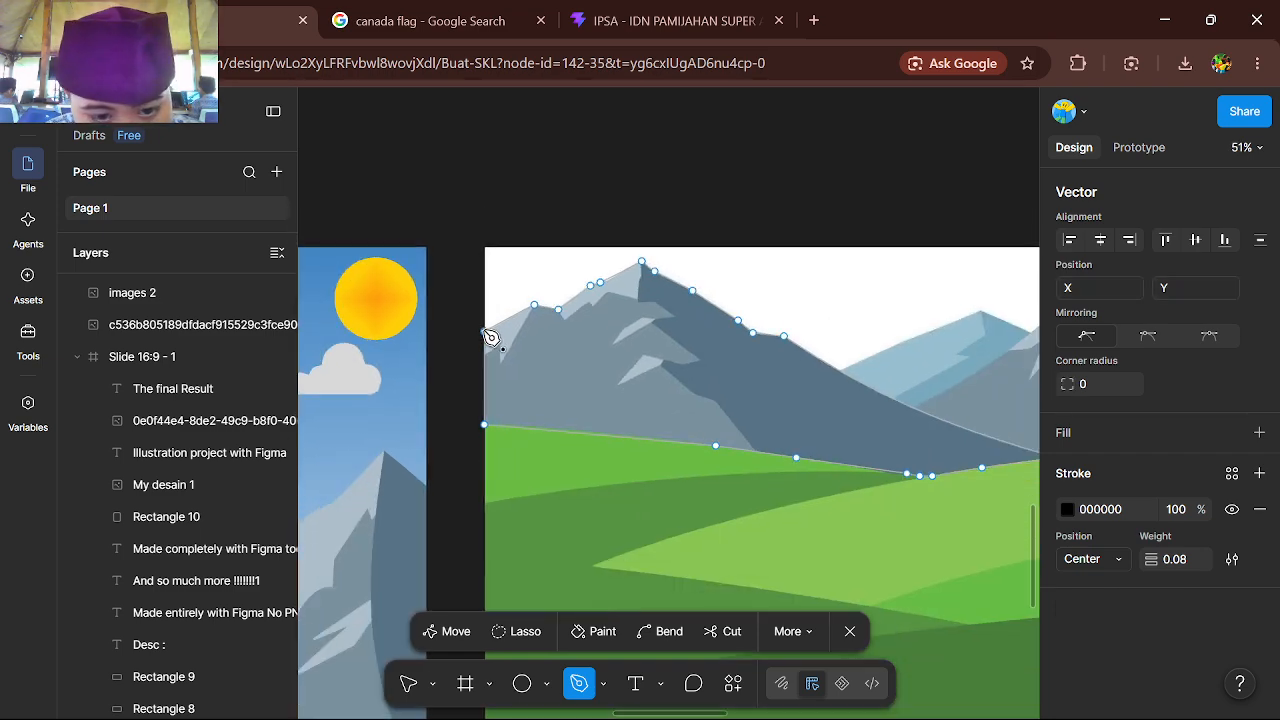
click(405, 695)
scroll(606, 491, down, 5)
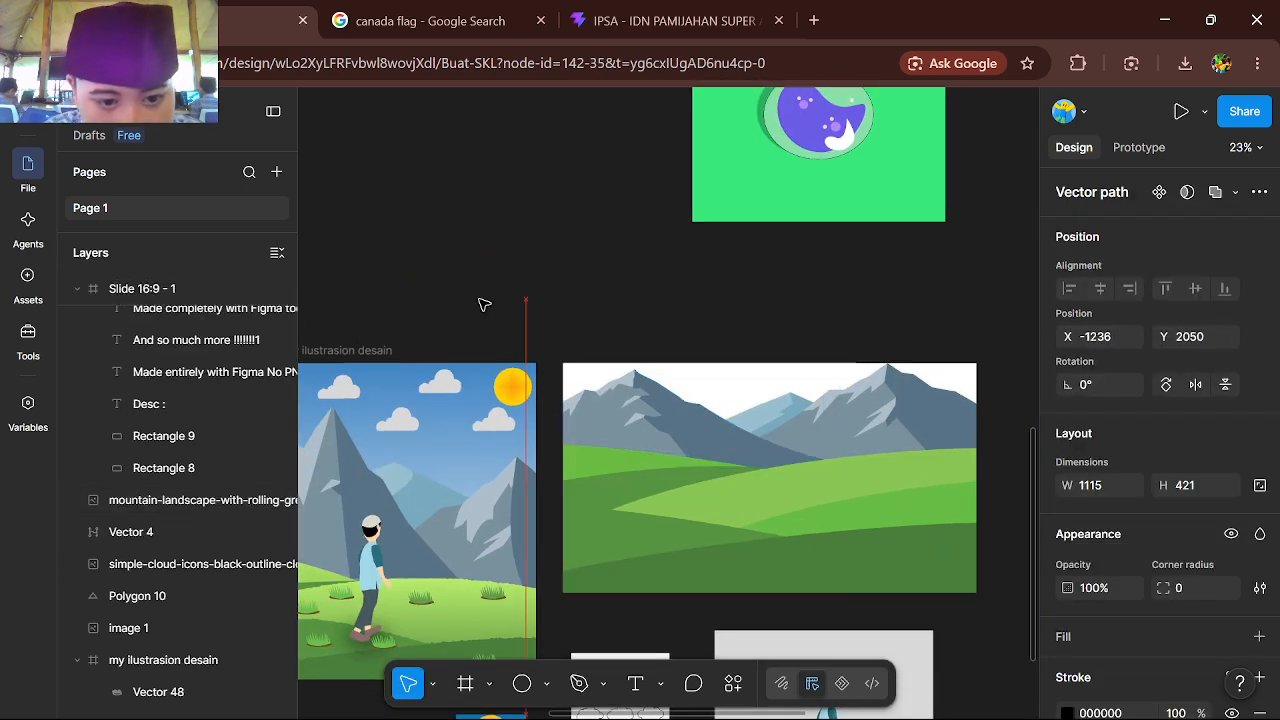
drag(484, 304, 441, 243)
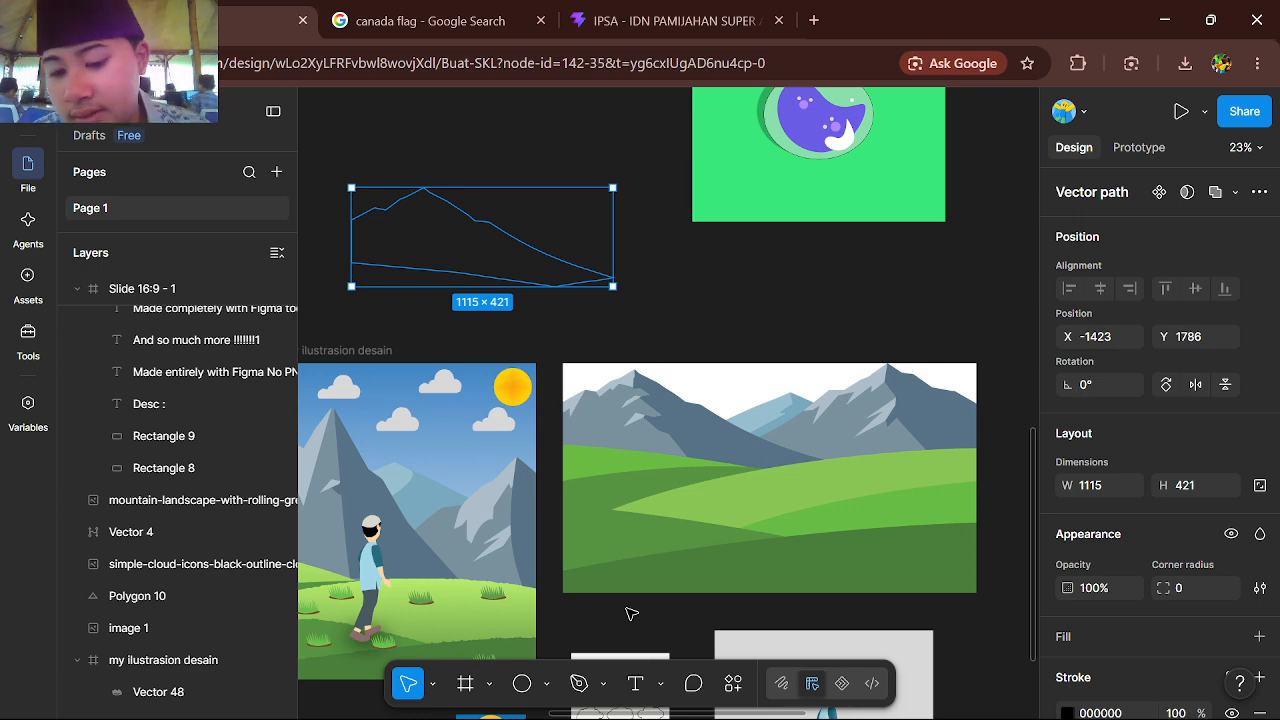
scroll(609, 377, down, 5)
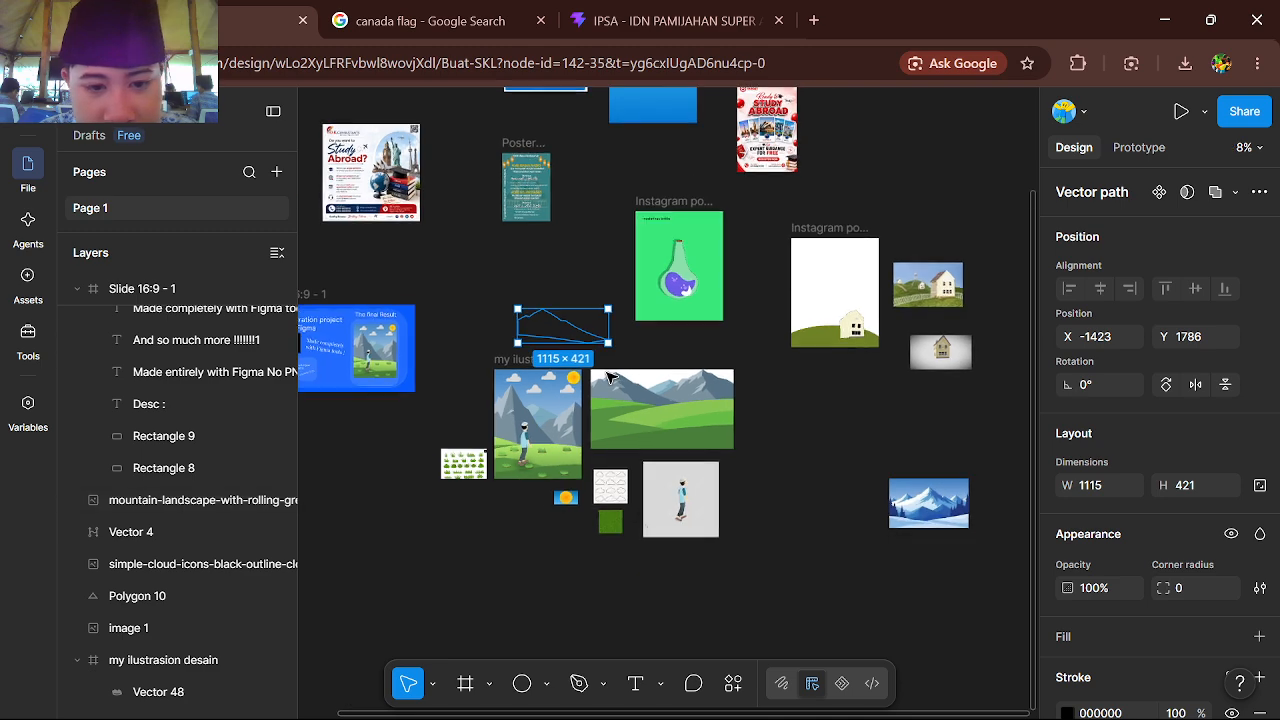
scroll(609, 377, up, 1)
scroll(499, 408, up, 3)
scroll(499, 408, up, 3)
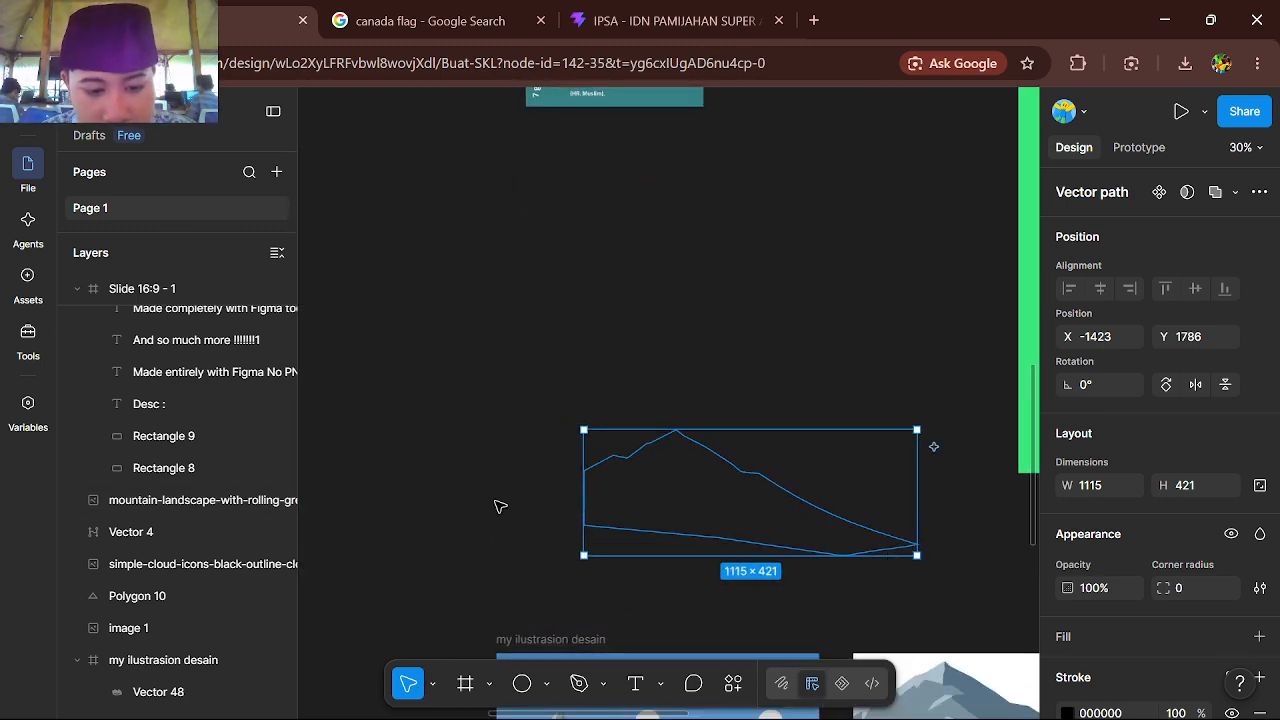
drag(679, 516, 696, 545)
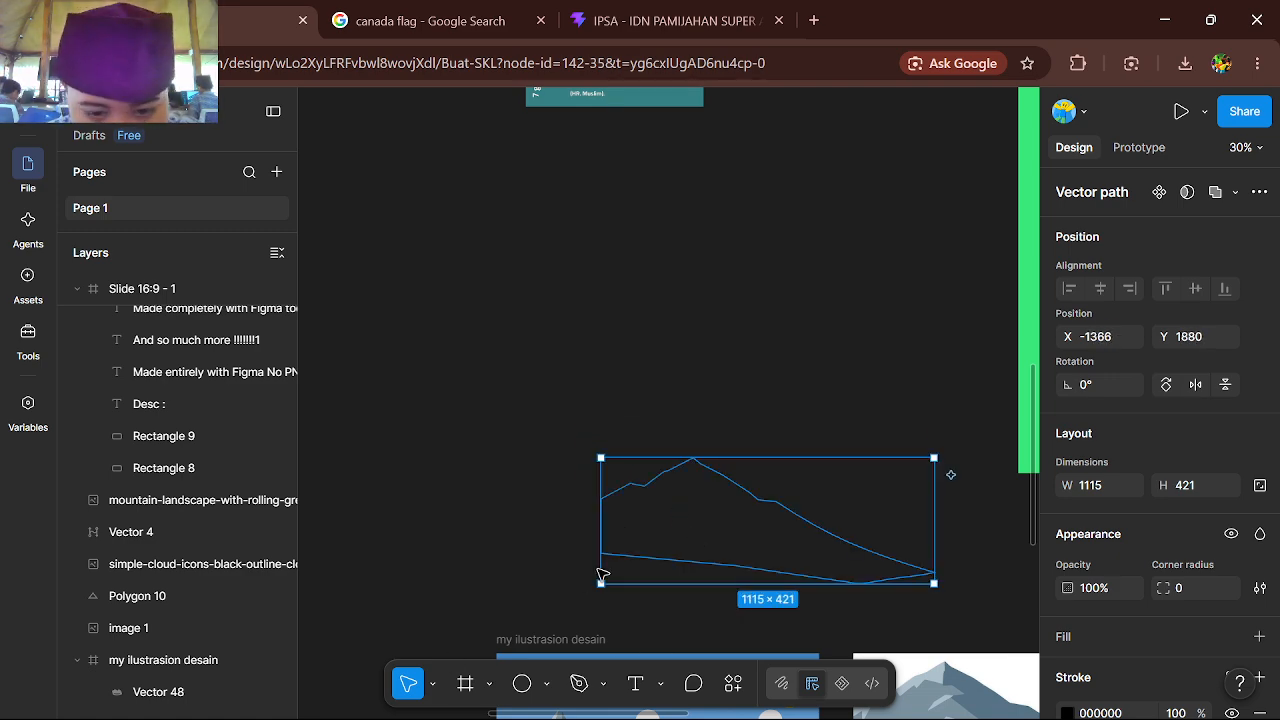
Add a D9D9D9 fill to the mountain shape and deselect it
scroll(1141, 620, down, 2)
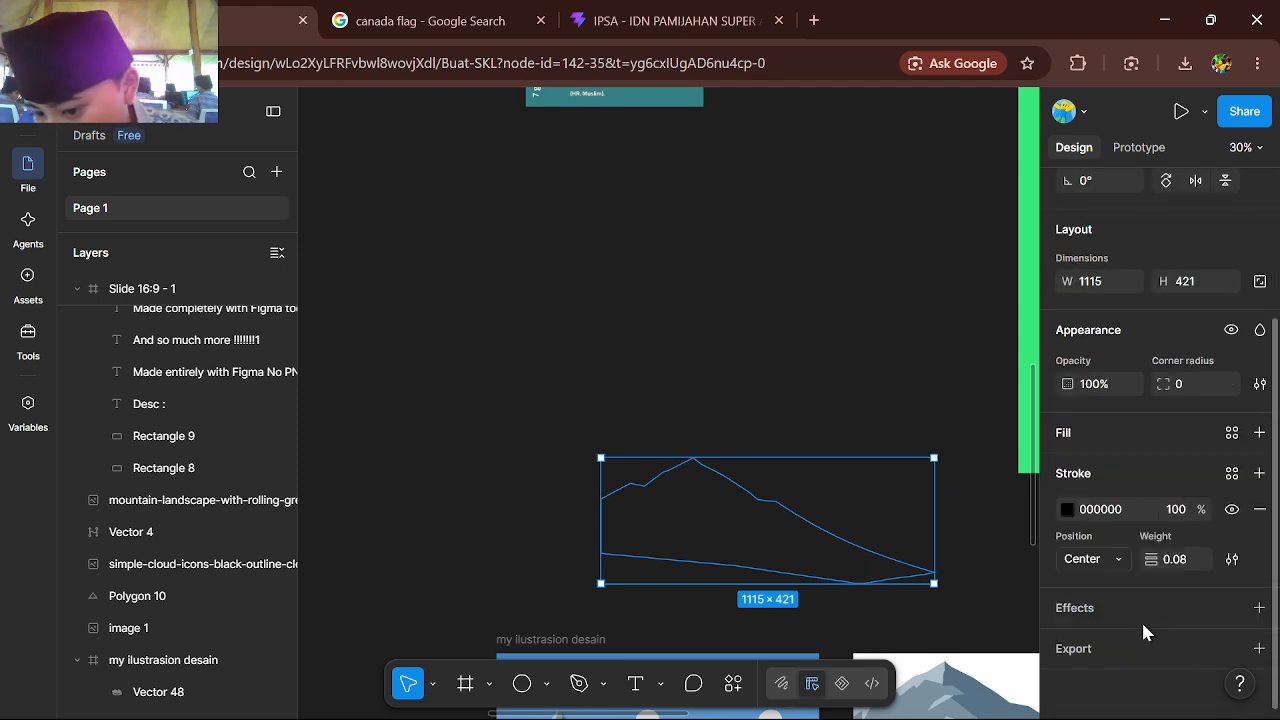
click(1259, 432)
click(606, 351)
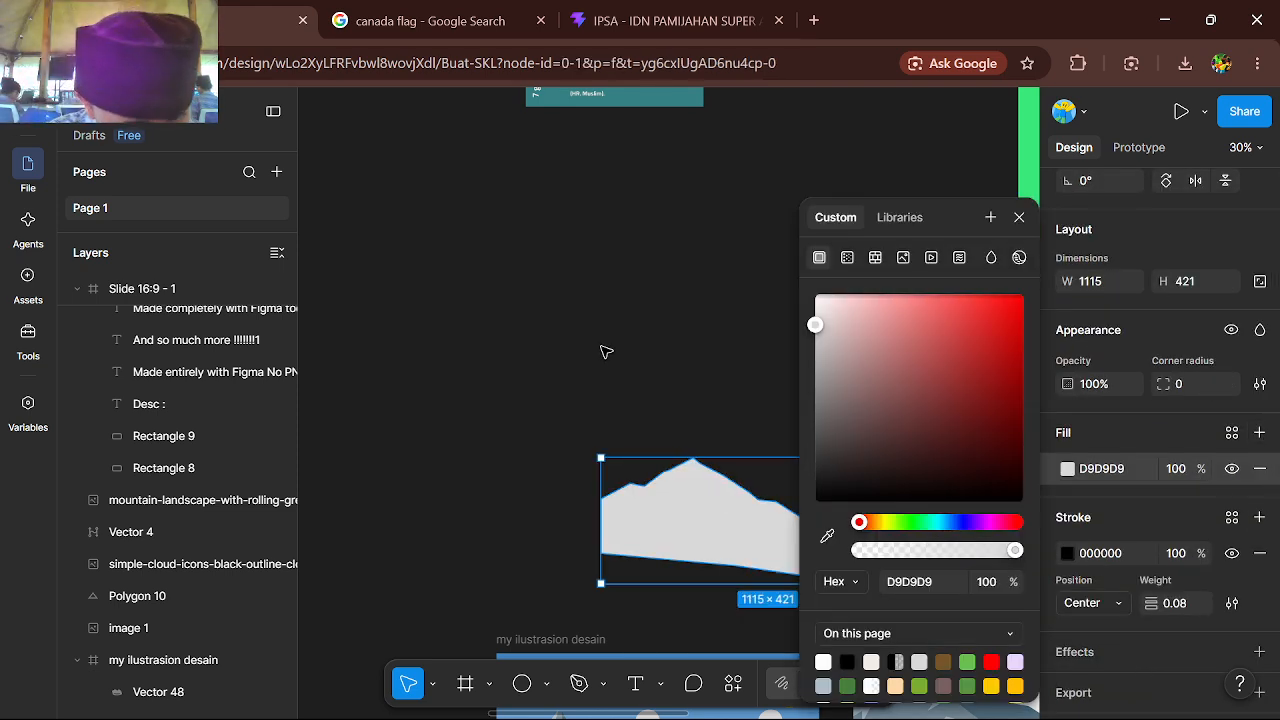
Pan the canvas with the Hand tool to bring the illustration frame and the landscape reference into view
click(432, 686)
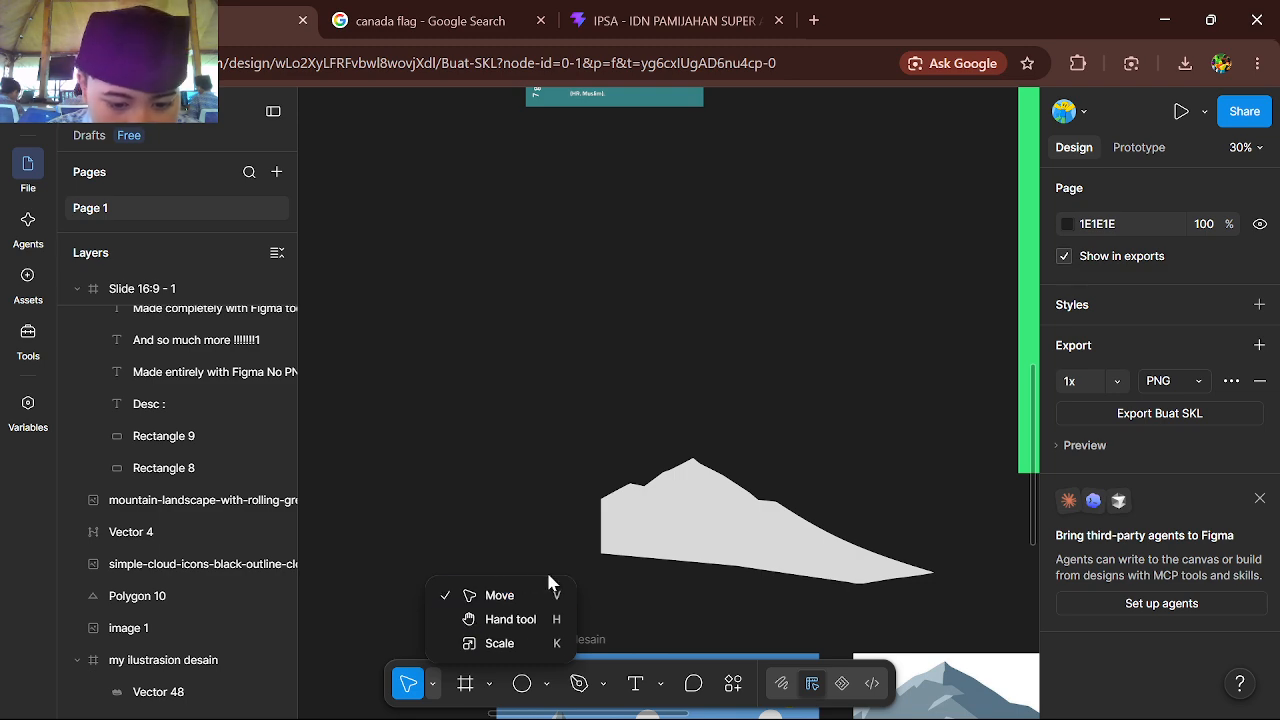
click(482, 620)
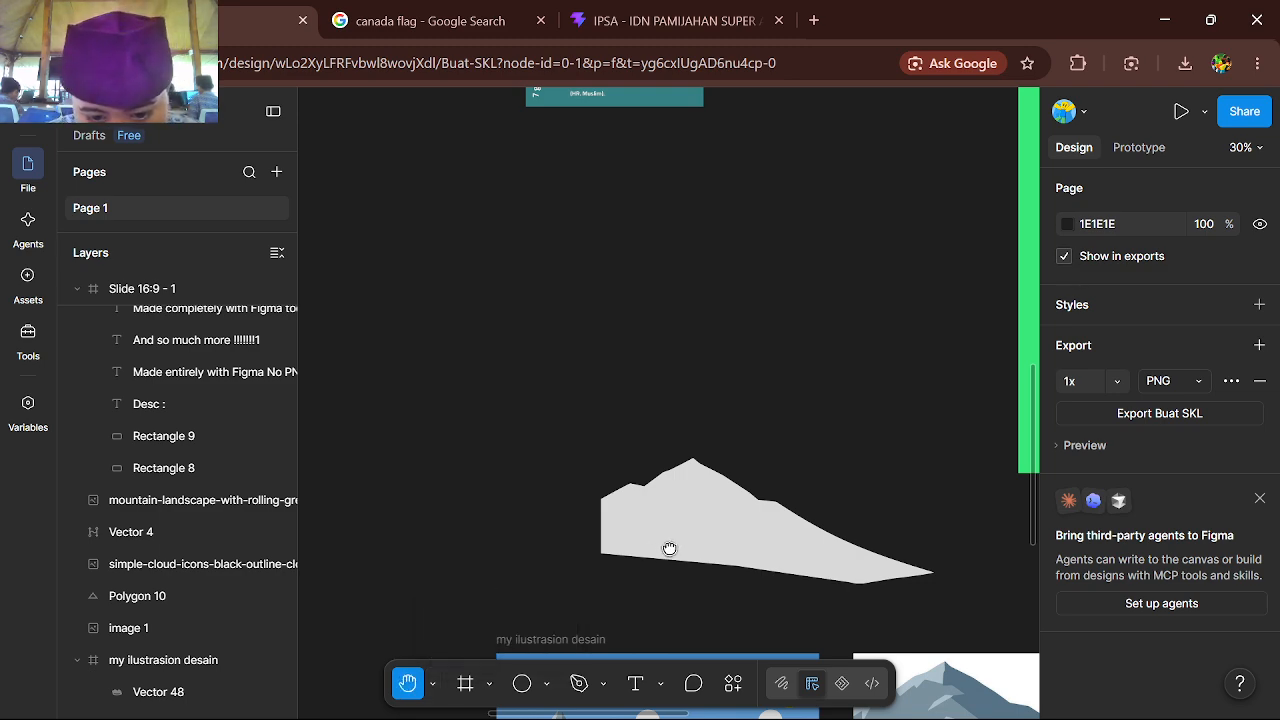
drag(669, 548, 621, 354)
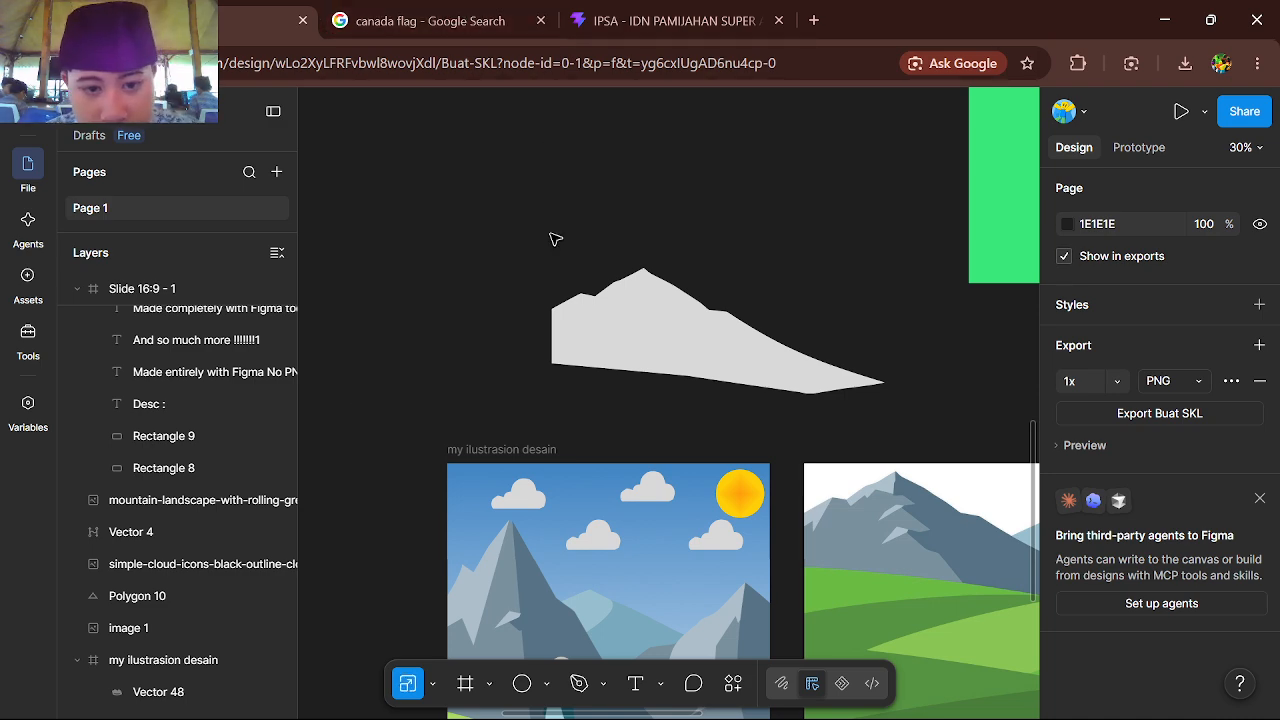
Select the sun image below the illustration and shrink it proportionally to 189 × 106
scroll(716, 281, right, 3)
scroll(716, 281, up, 2)
scroll(716, 281, down, 5)
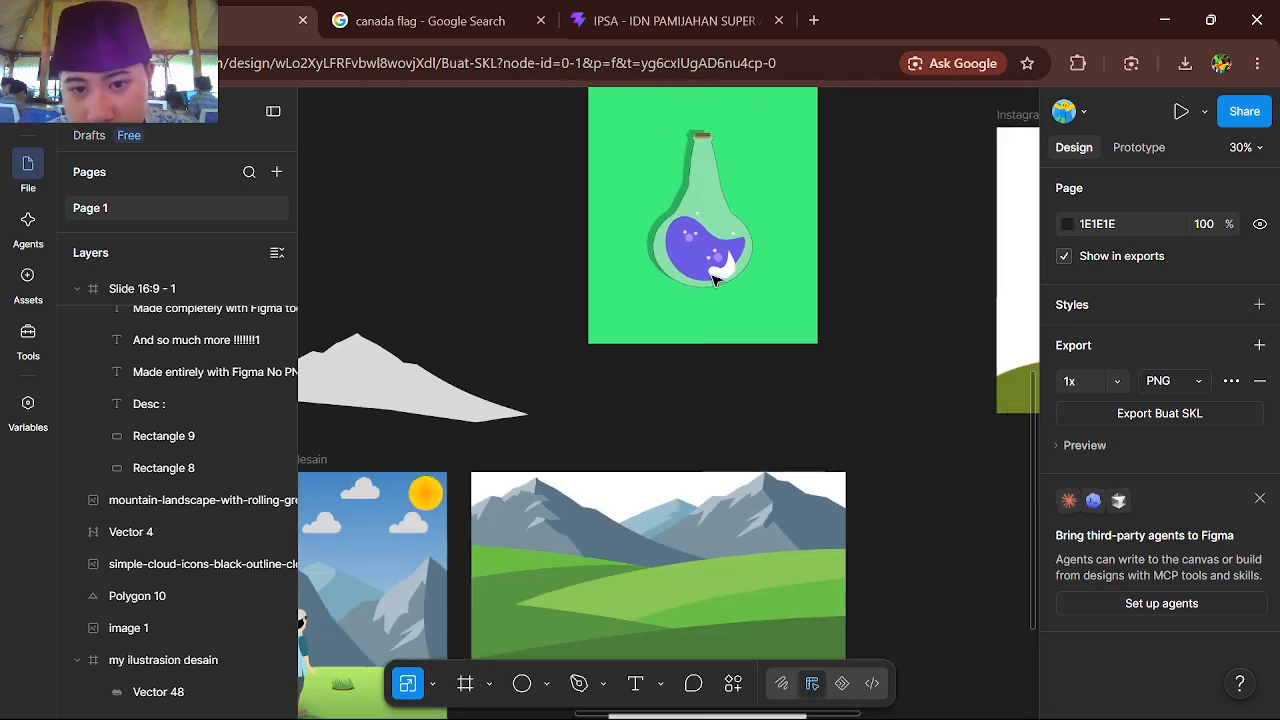
scroll(716, 281, down, 5)
scroll(716, 281, up, 4)
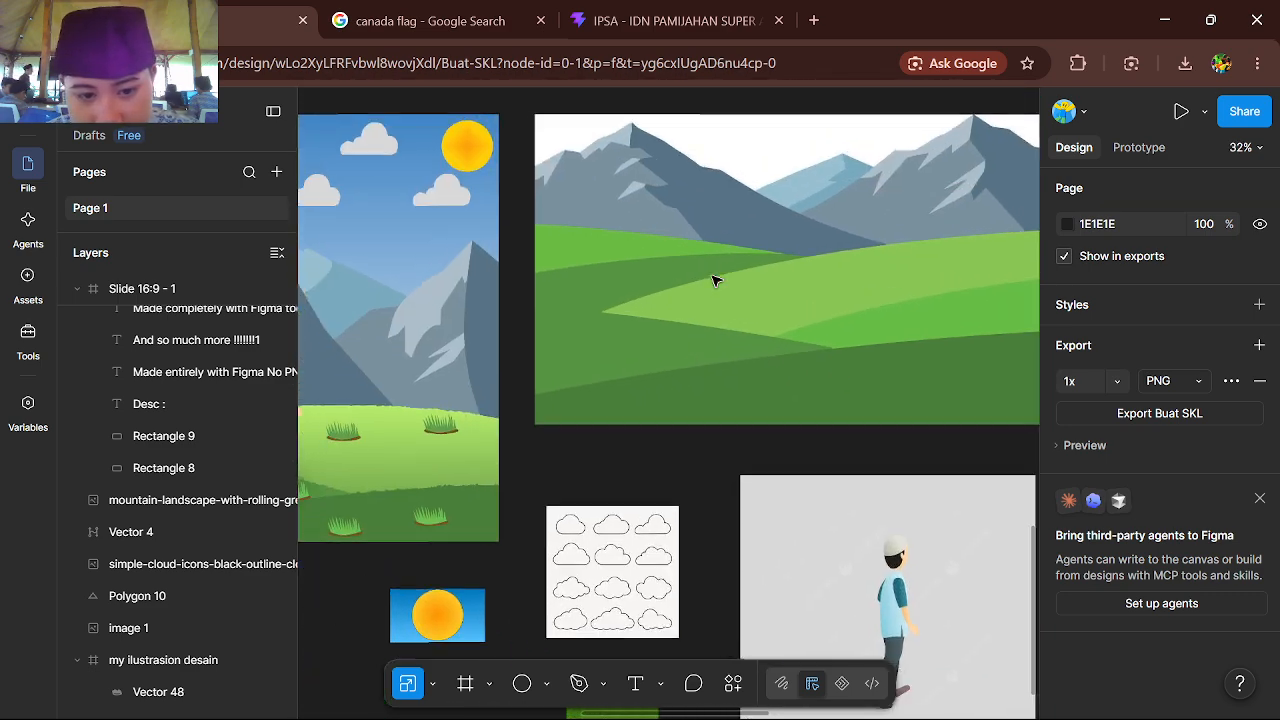
scroll(563, 496, left, 2)
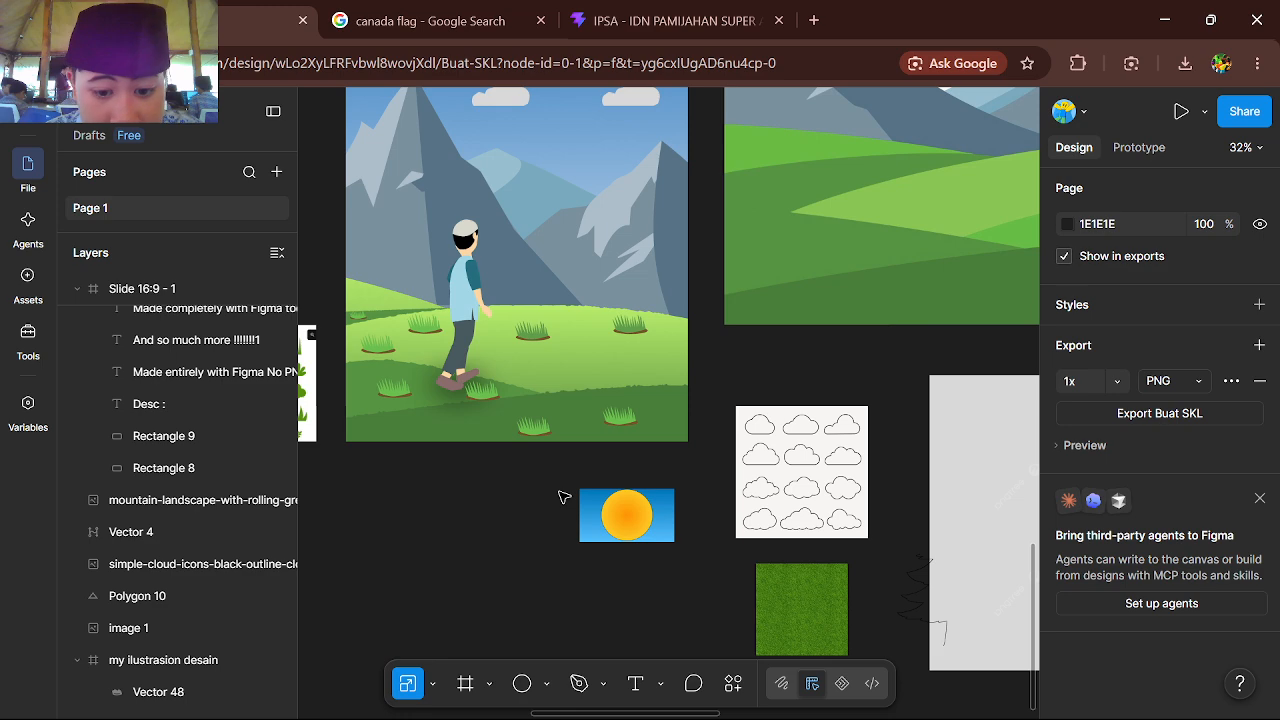
click(605, 526)
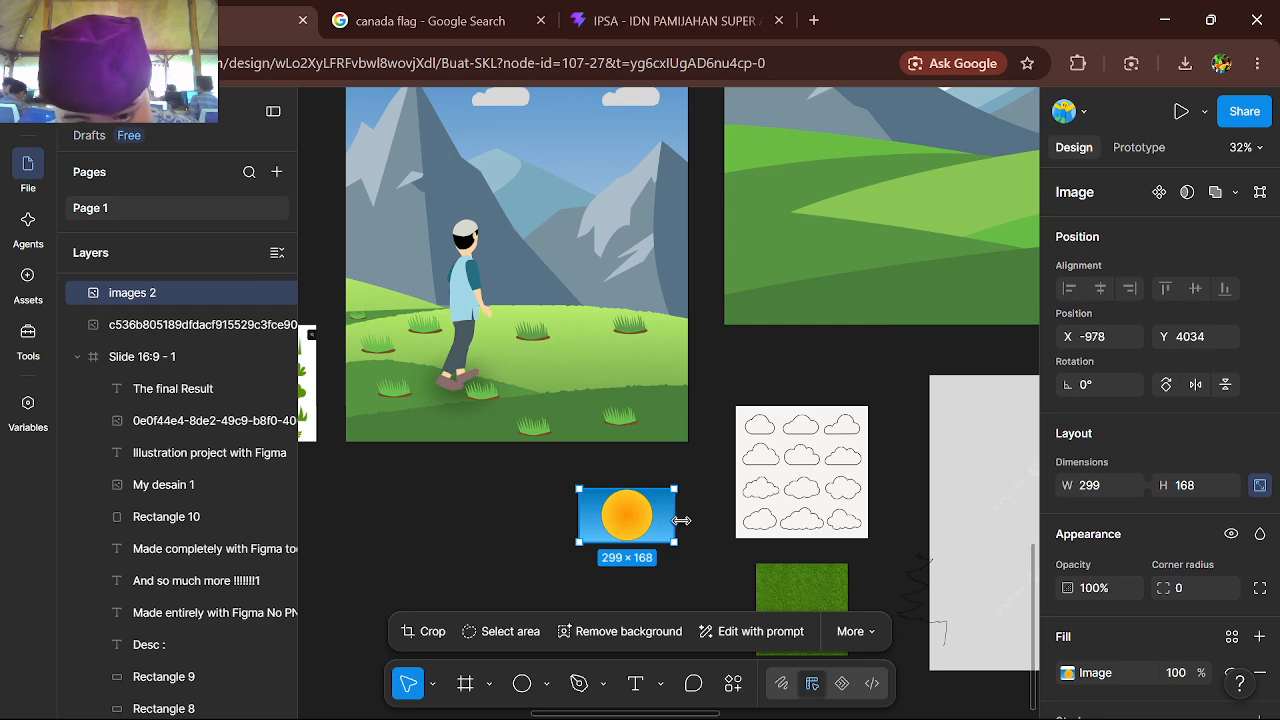
drag(681, 521, 639, 515)
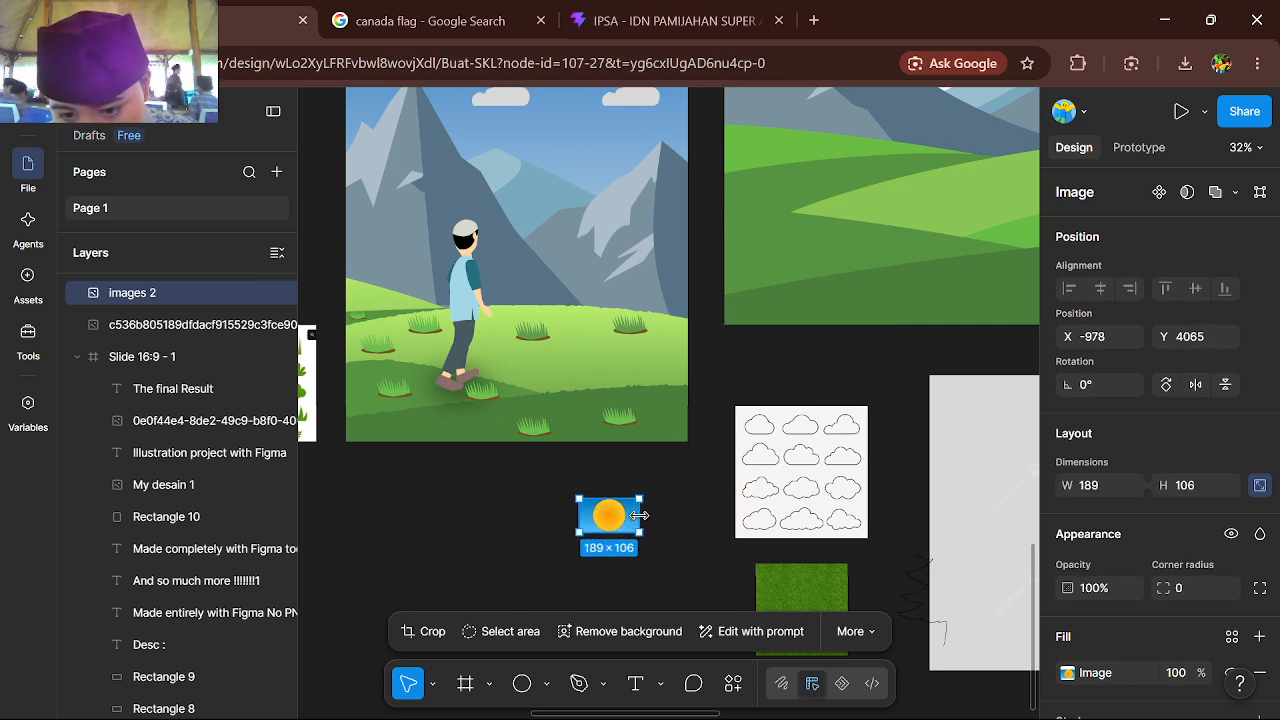
Place a 100 × 100 circle with the Ellipse tool on the empty canvas below the illustration
scroll(1076, 630, down, 2)
scroll(985, 487, up, 3)
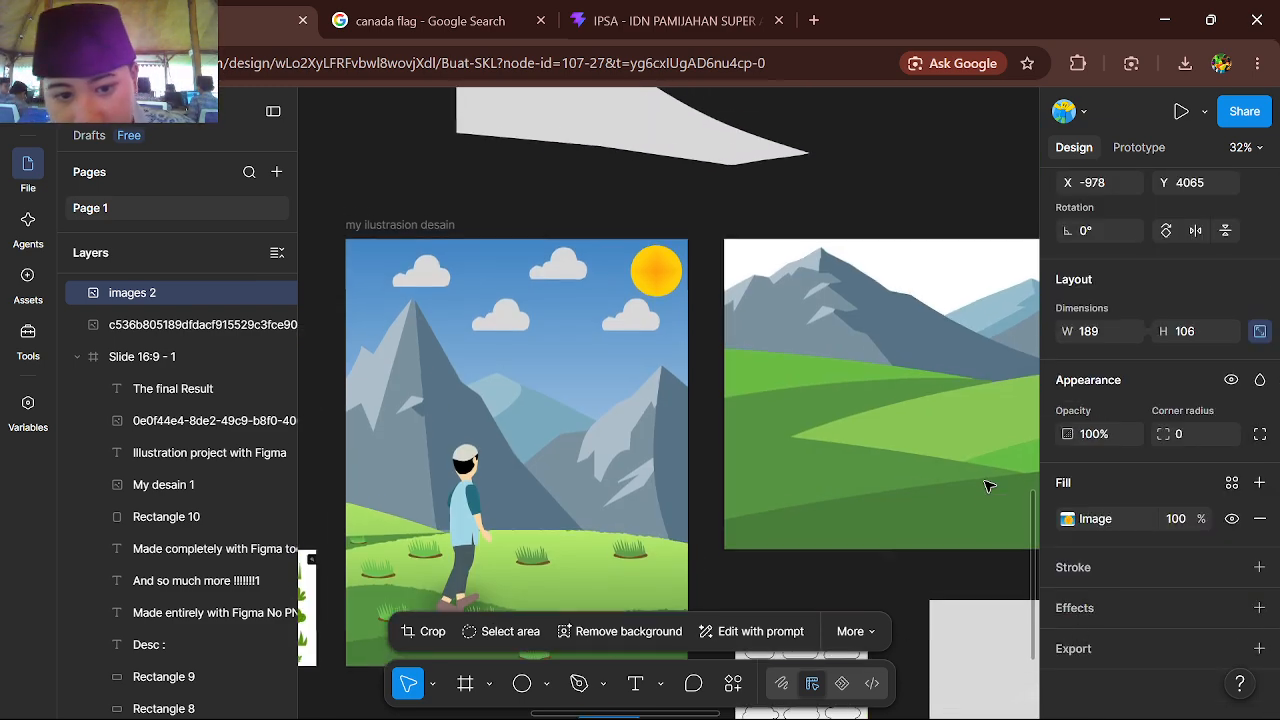
scroll(723, 409, down, 5)
click(521, 683)
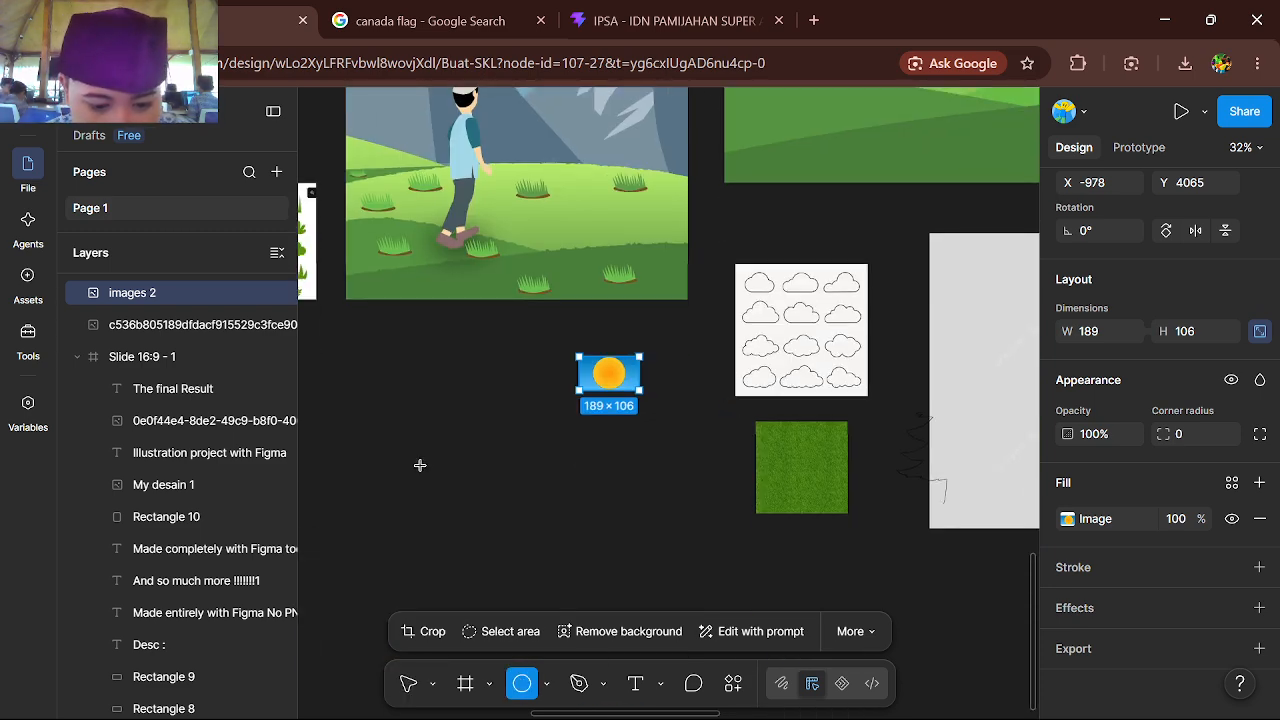
click(415, 467)
Scale the grey circle down to about 41.82 × 41 with the Scale tool
scroll(475, 466, left, 2)
scroll(476, 466, up, 3)
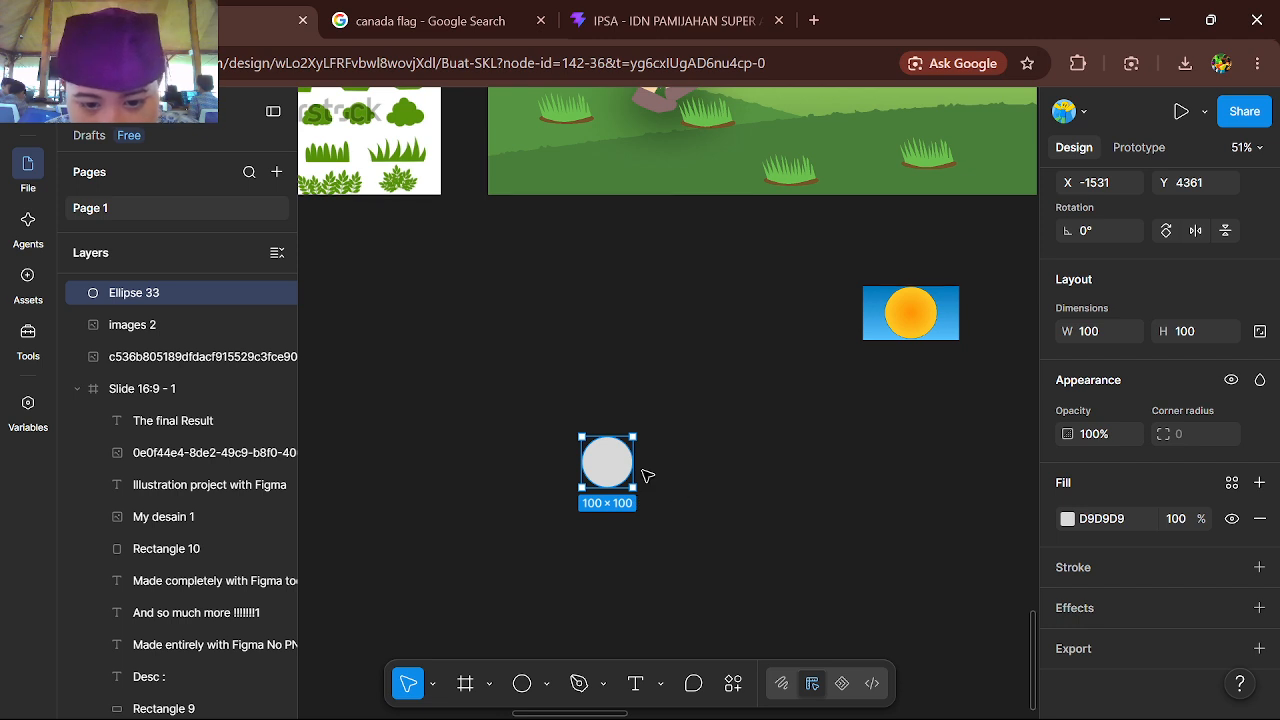
drag(677, 471, 603, 447)
key(k)
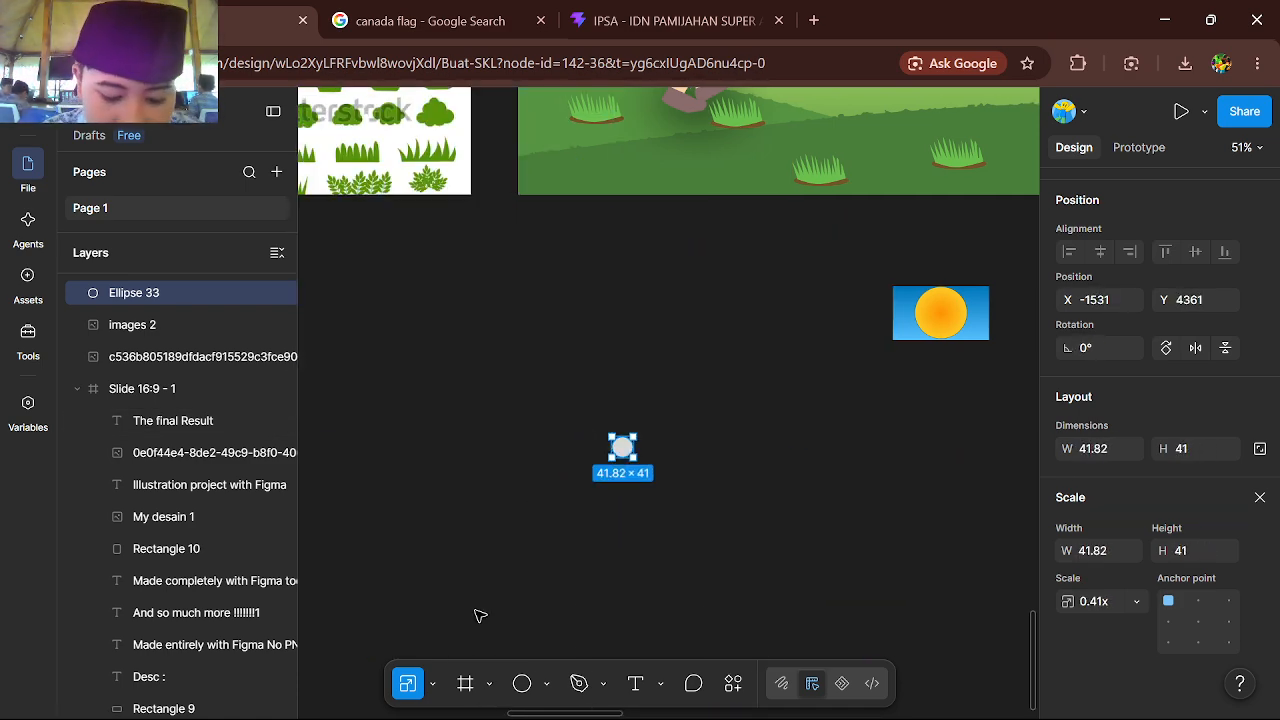
Create a 1200 × 675 Twitter post frame from the social media frame presets and delete it
key(1)
key(f)
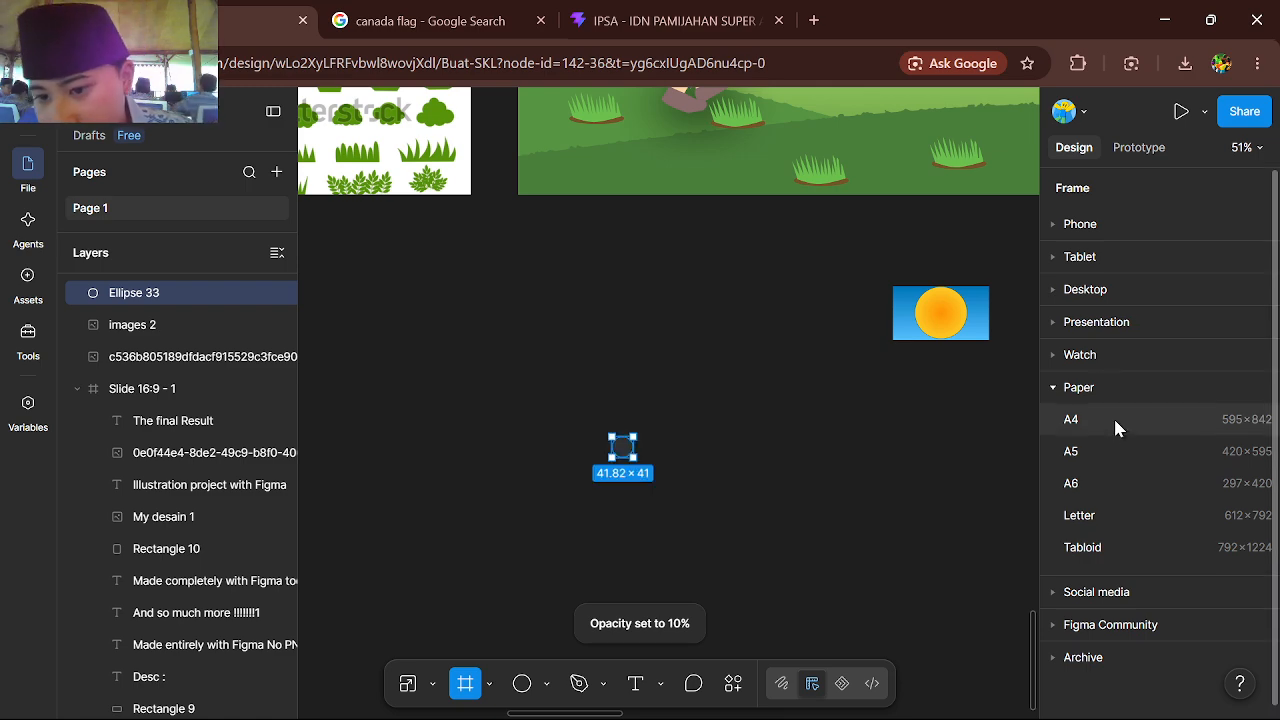
scroll(787, 422, up, 3)
scroll(787, 422, down, 6)
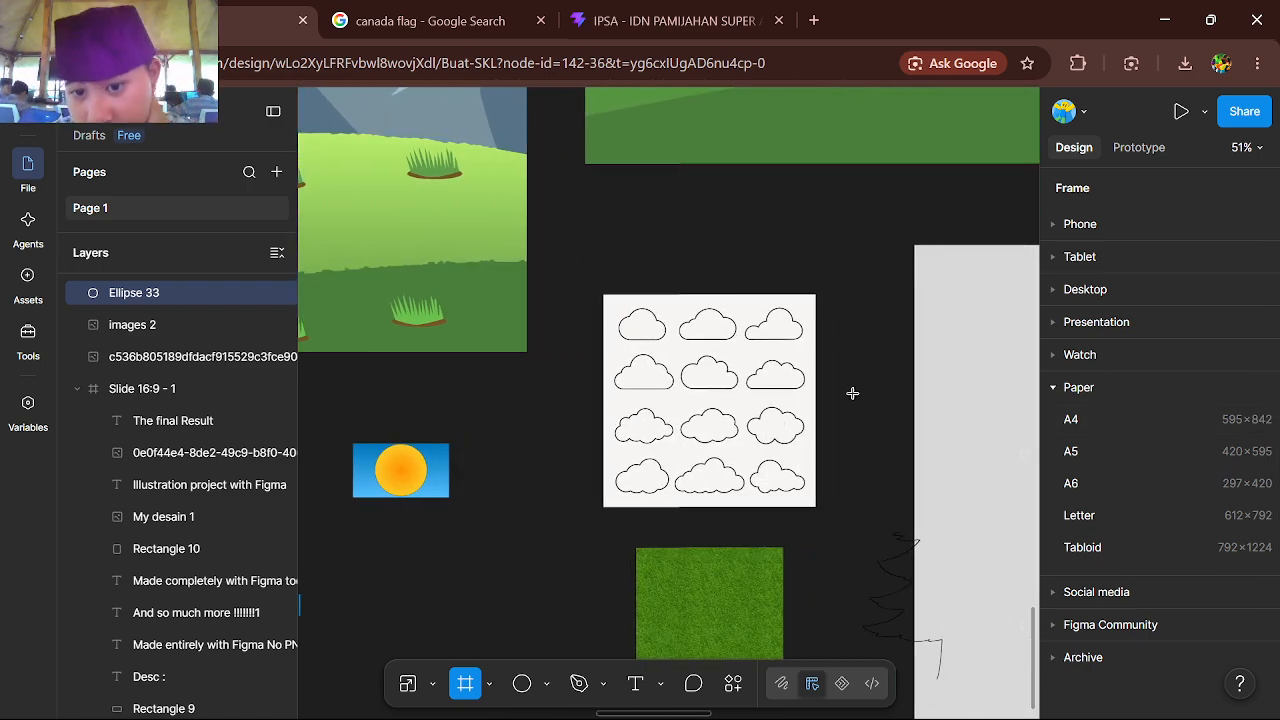
scroll(852, 393, left, 5)
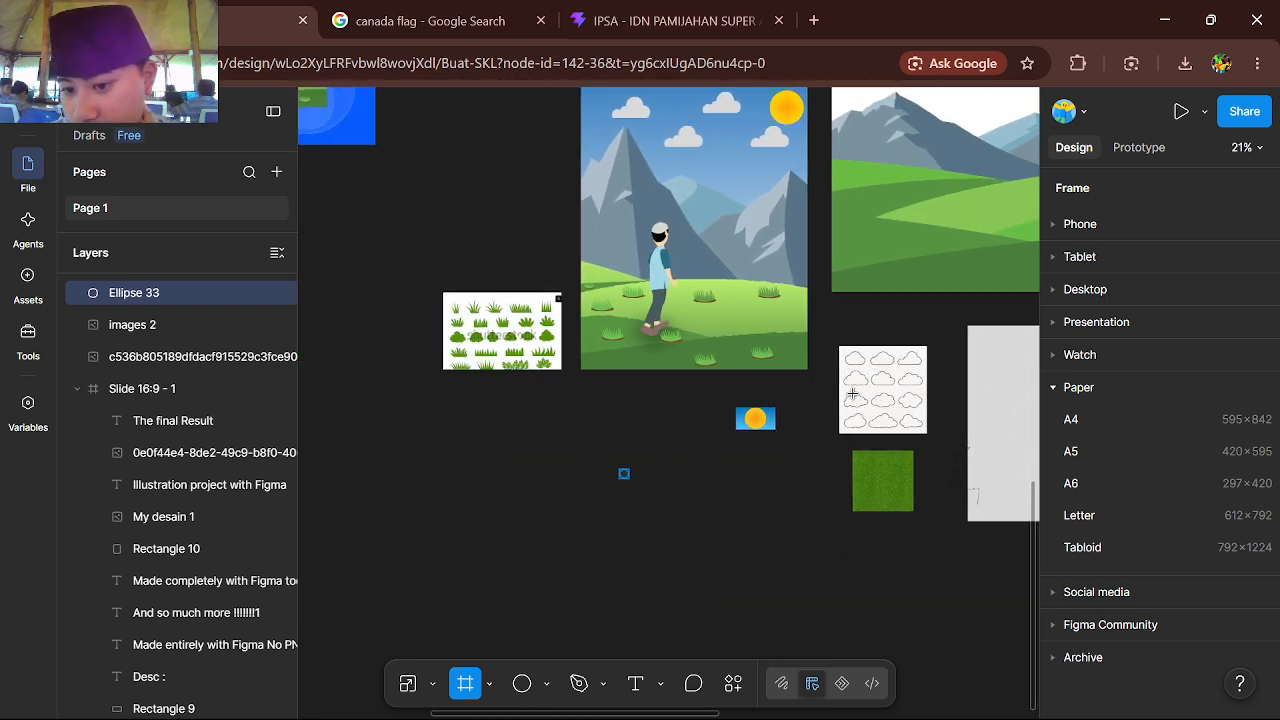
scroll(935, 390, right, 2)
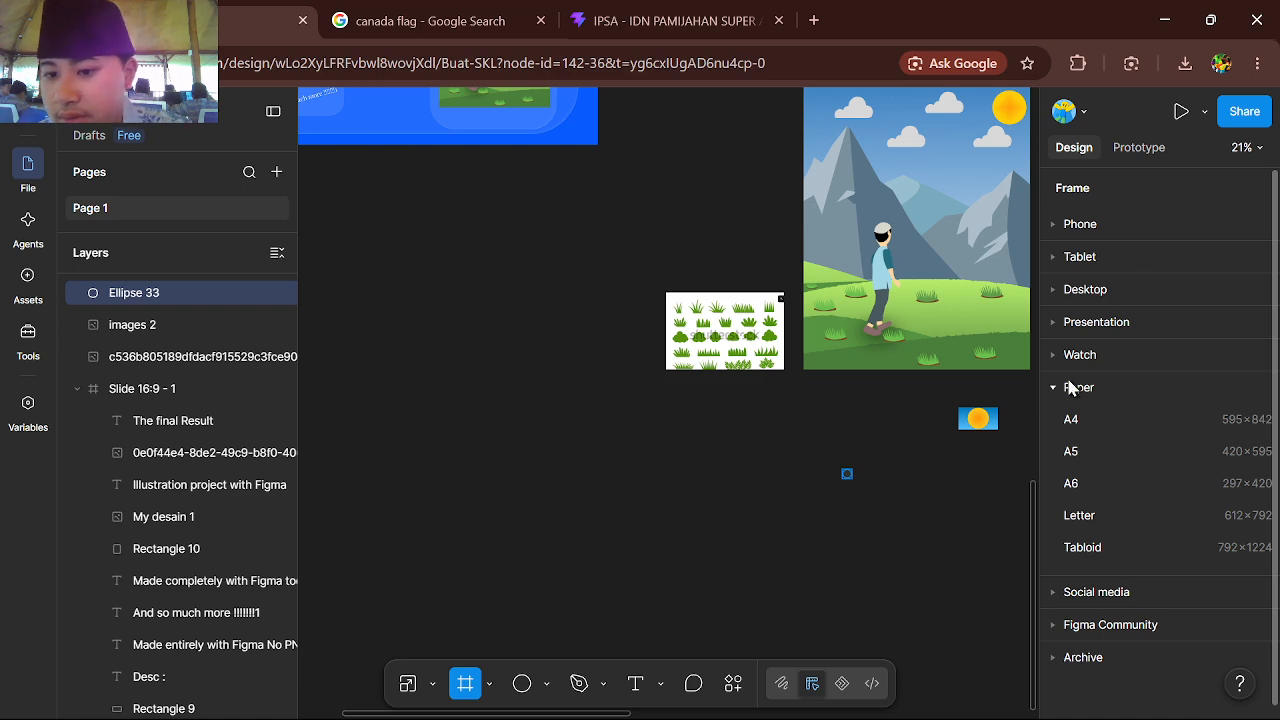
scroll(1136, 340, down, 1)
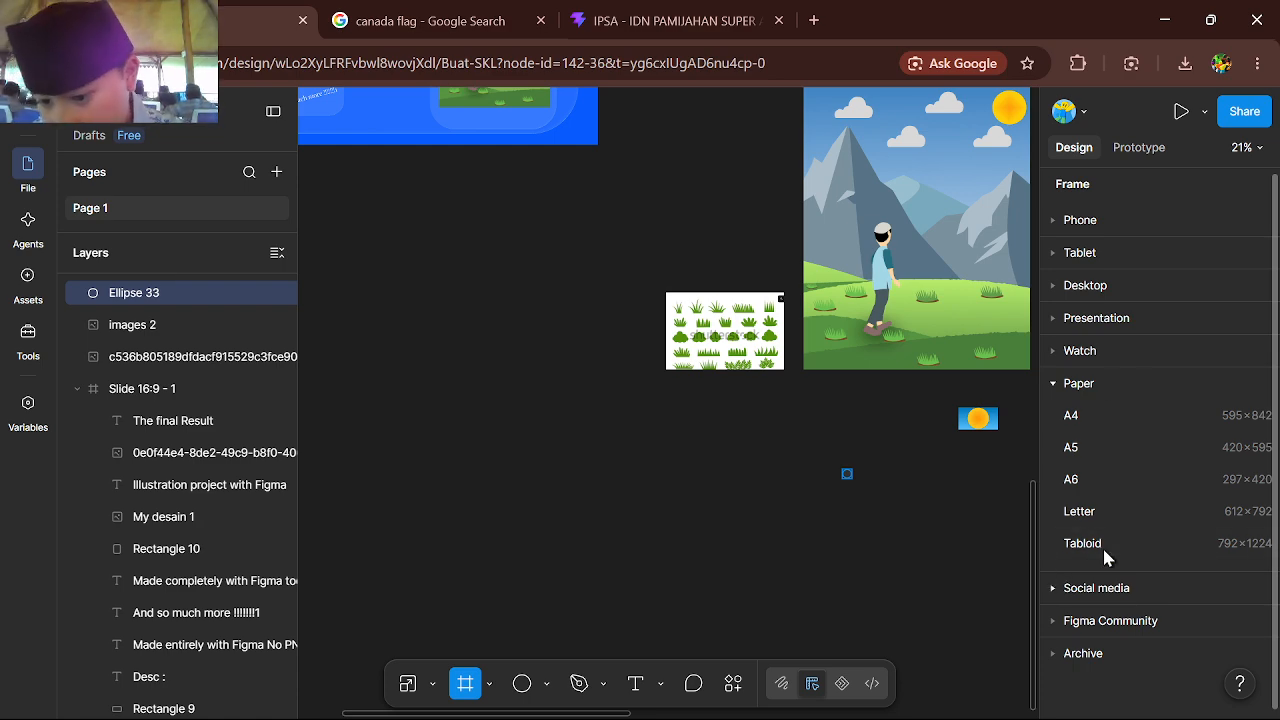
click(1053, 588)
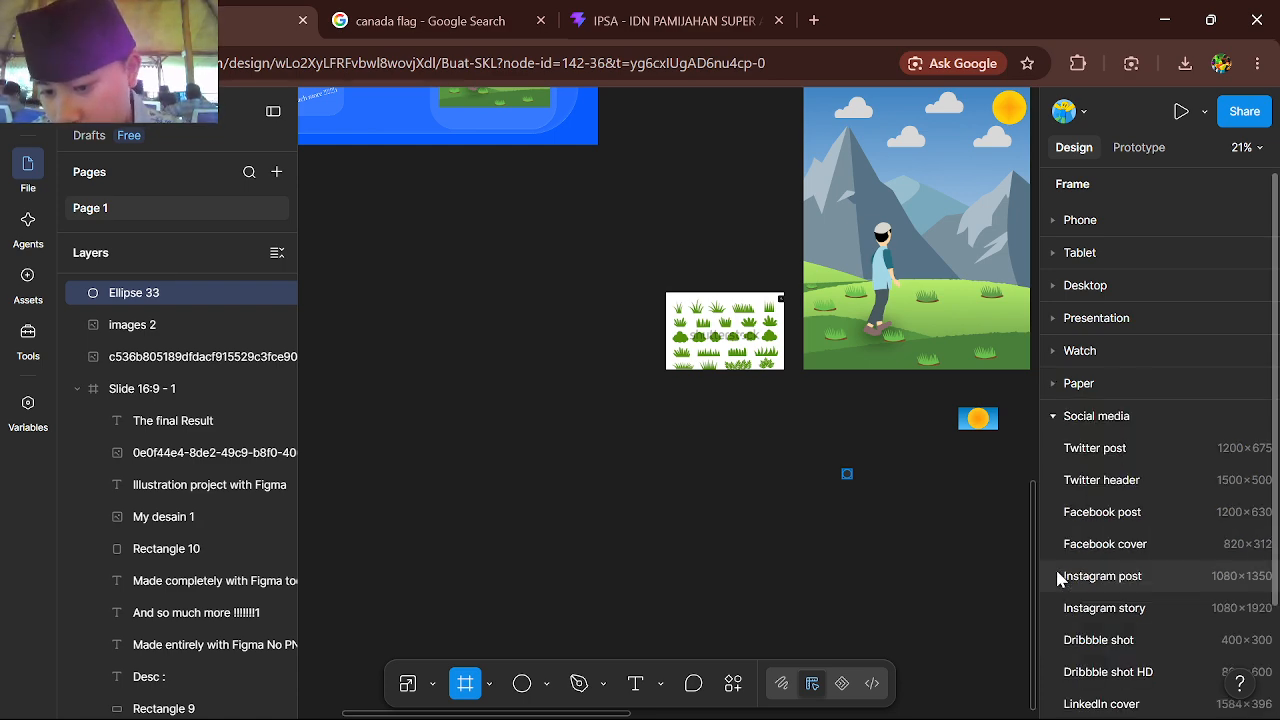
click(1097, 449)
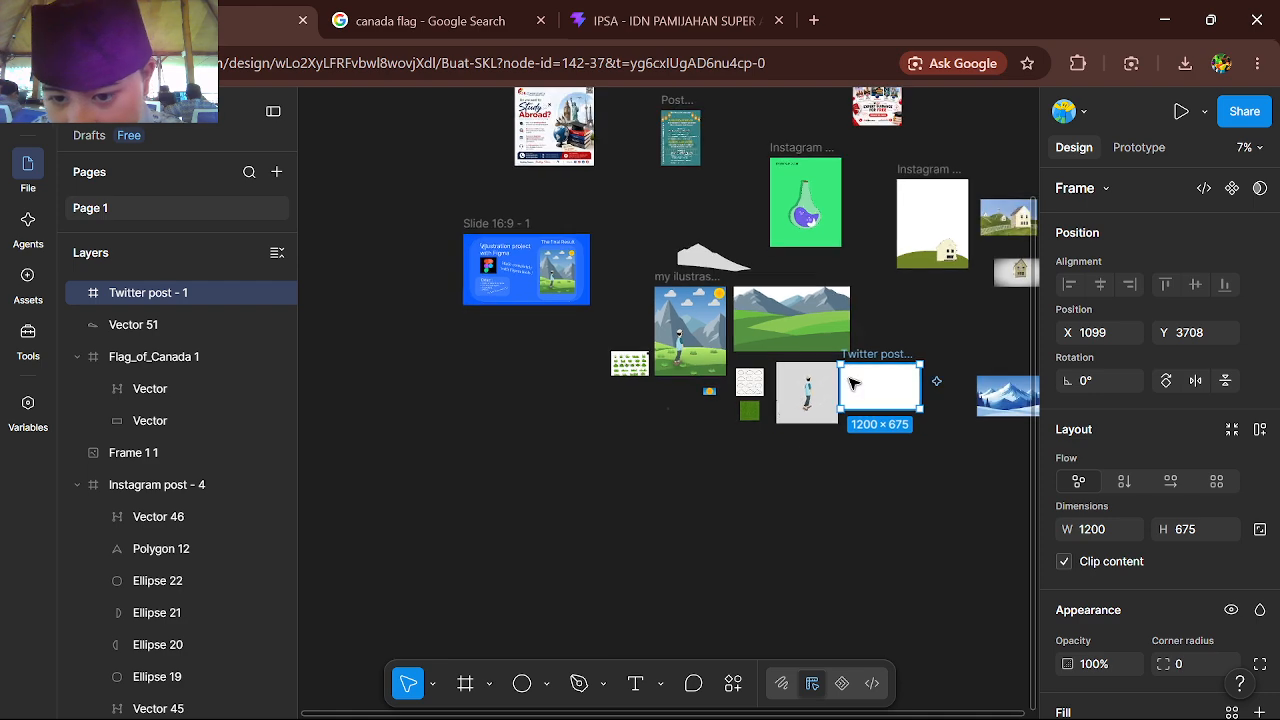
key(Delete)
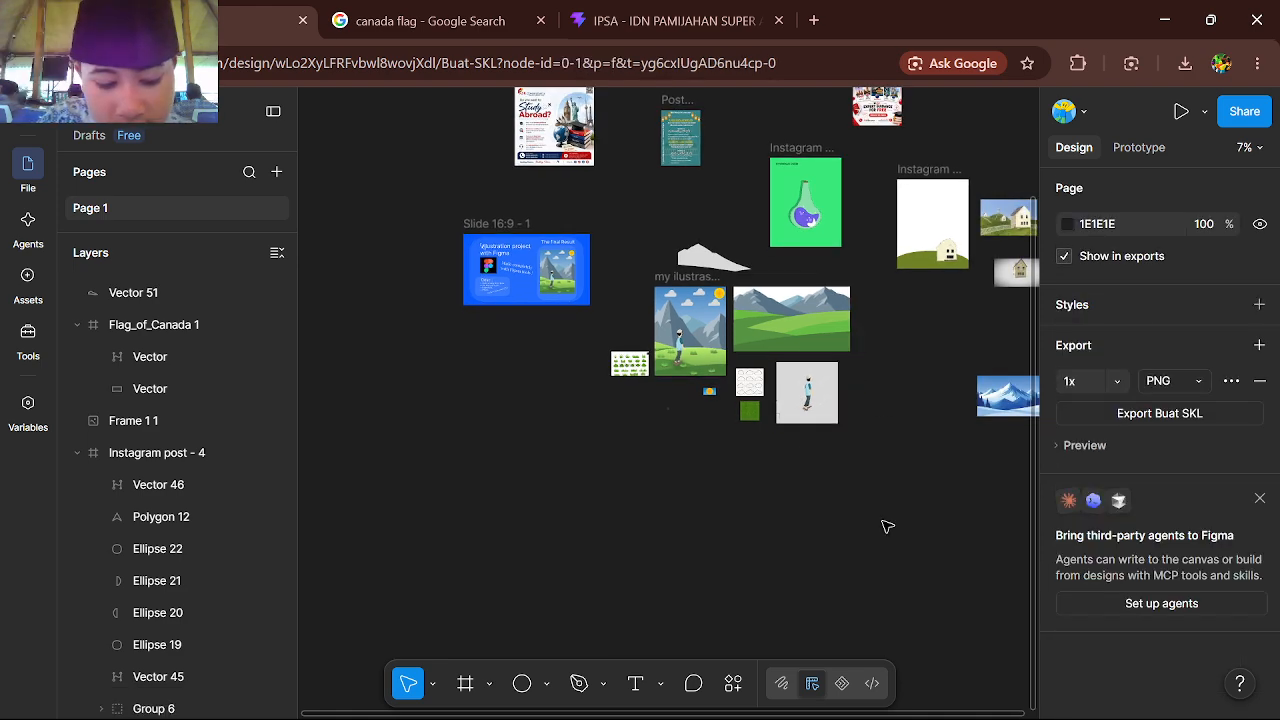
Add a 1080 × 1350 Instagram post frame from the presets and place it below the illustration and grass reference
key(f)
click(1080, 582)
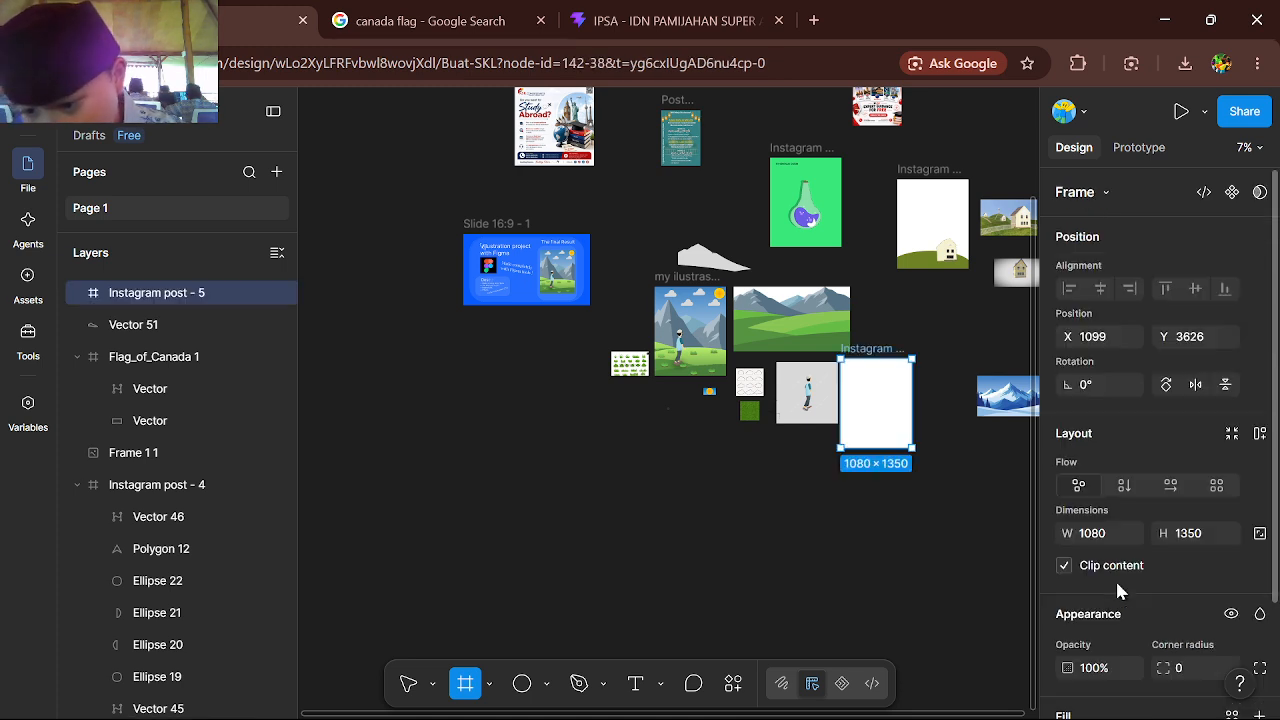
drag(893, 420, 660, 460)
Move the grey traced mountain shape into the new Instagram post frame
scroll(650, 393, up, 3)
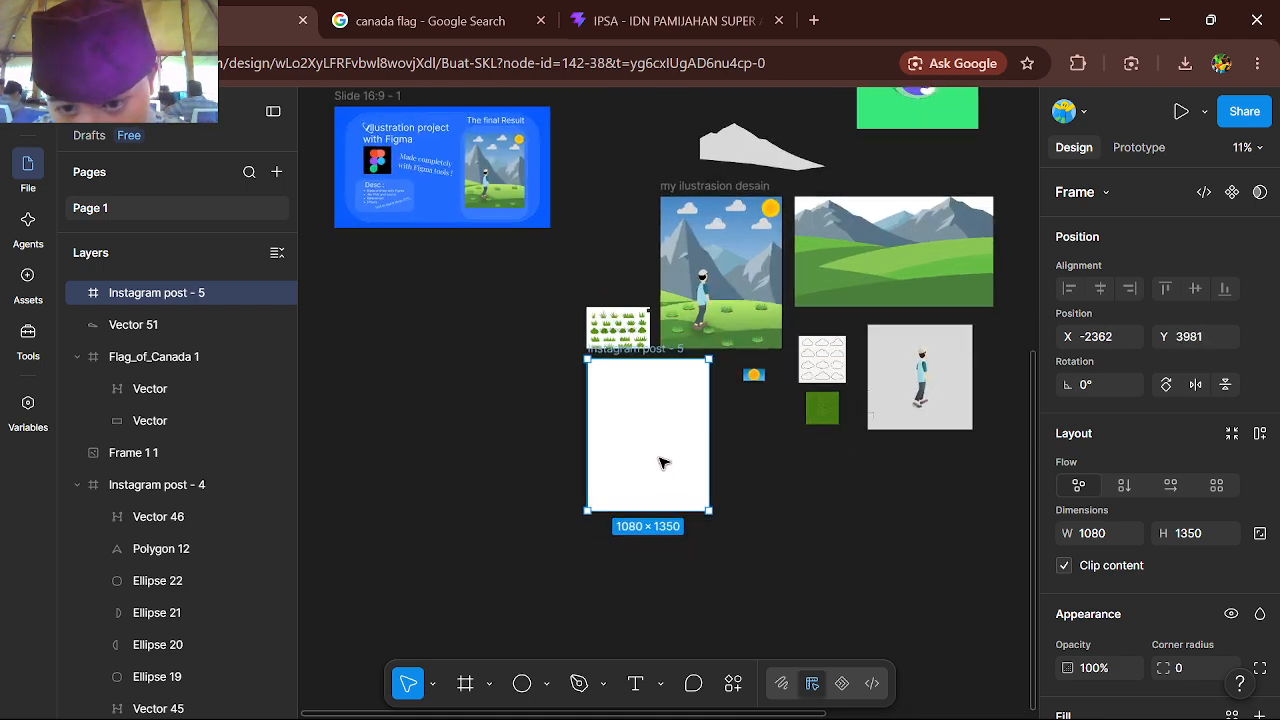
scroll(660, 460, up, 4)
scroll(842, 427, down, 3)
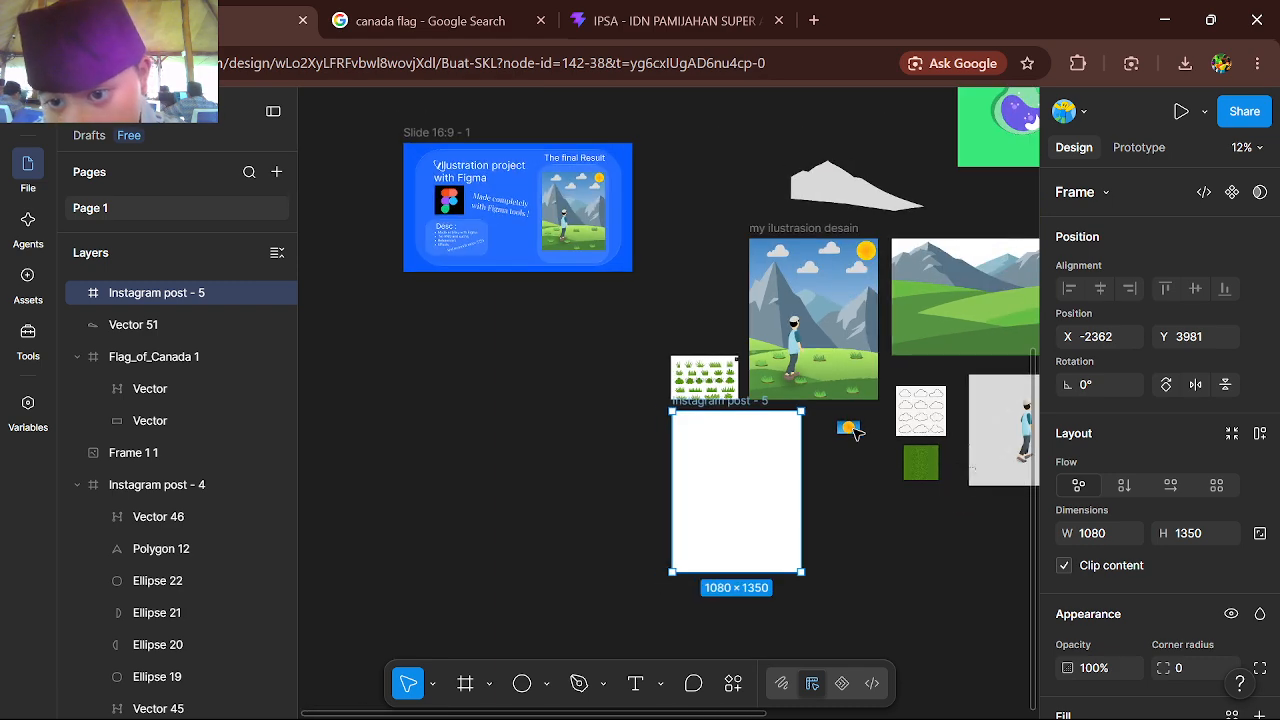
drag(856, 197, 749, 514)
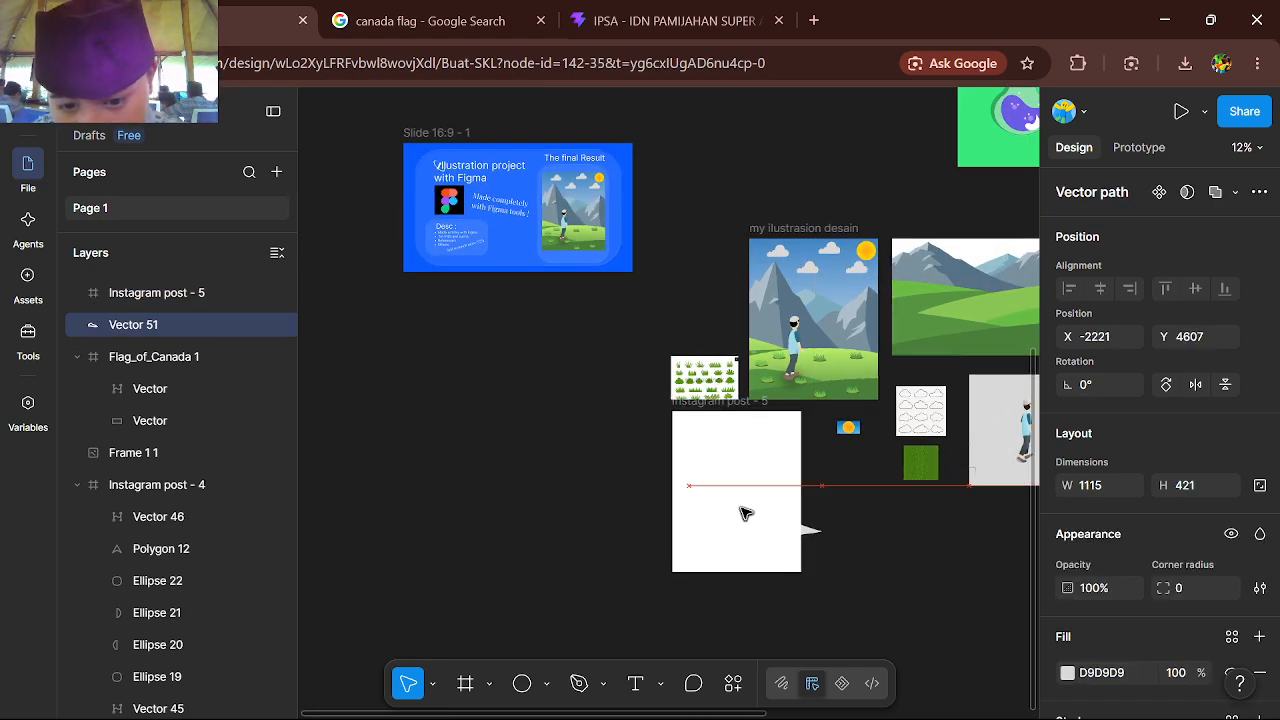
Recolor the mountain shape's fill to 7A919F by sampling the mountain in the illustration
click(1067, 673)
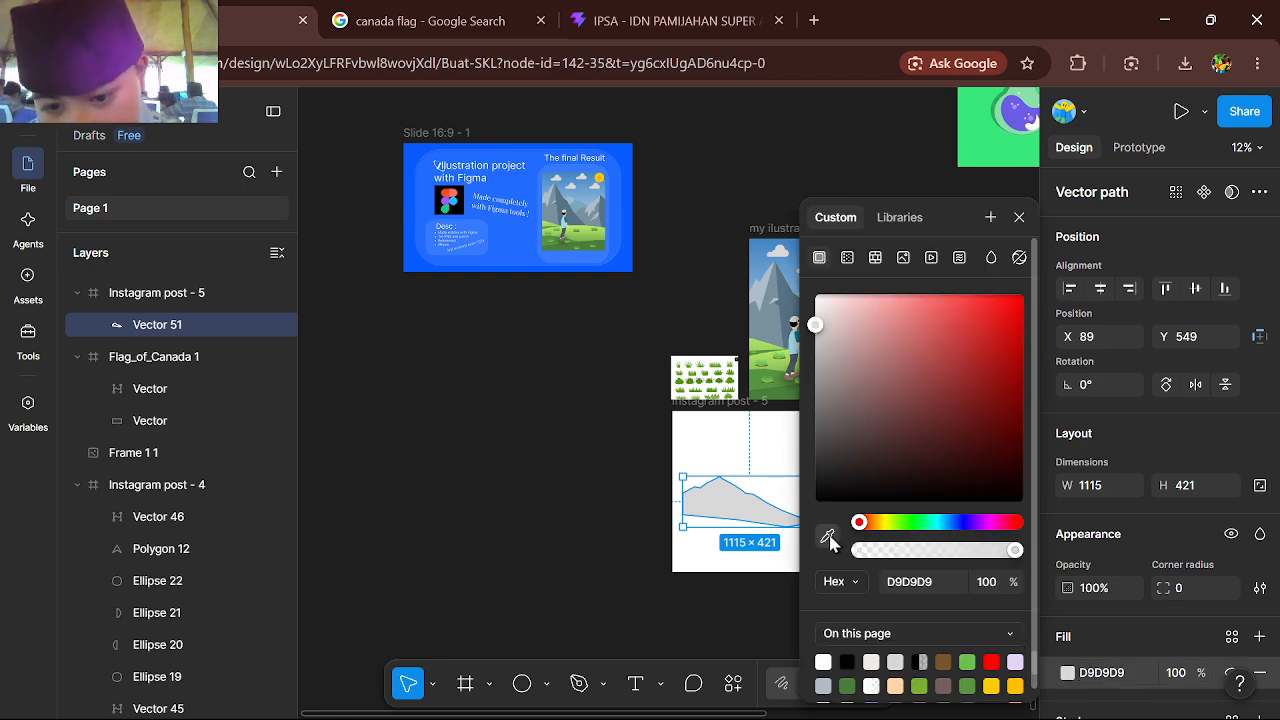
click(827, 536)
click(775, 305)
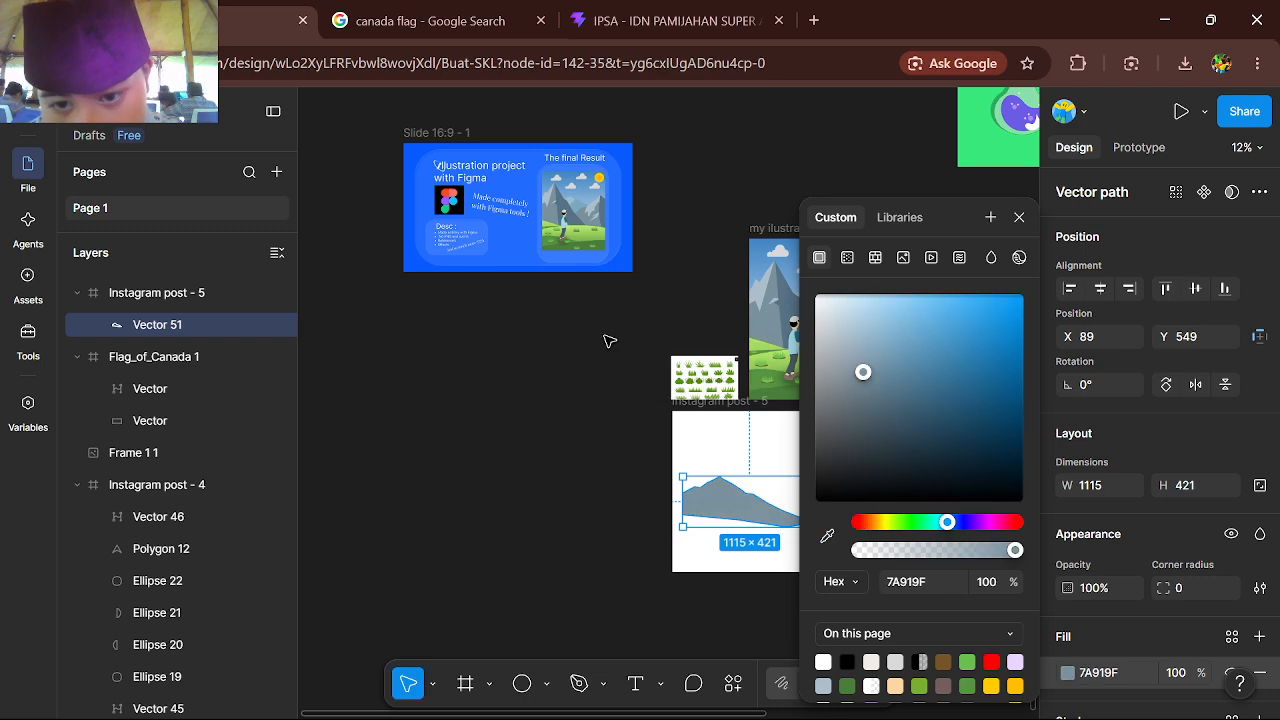
click(606, 340)
Place a 100 × 100 square with the Rectangle tool on the empty canvas beside the Instagram post frame
scroll(566, 538, up, 5)
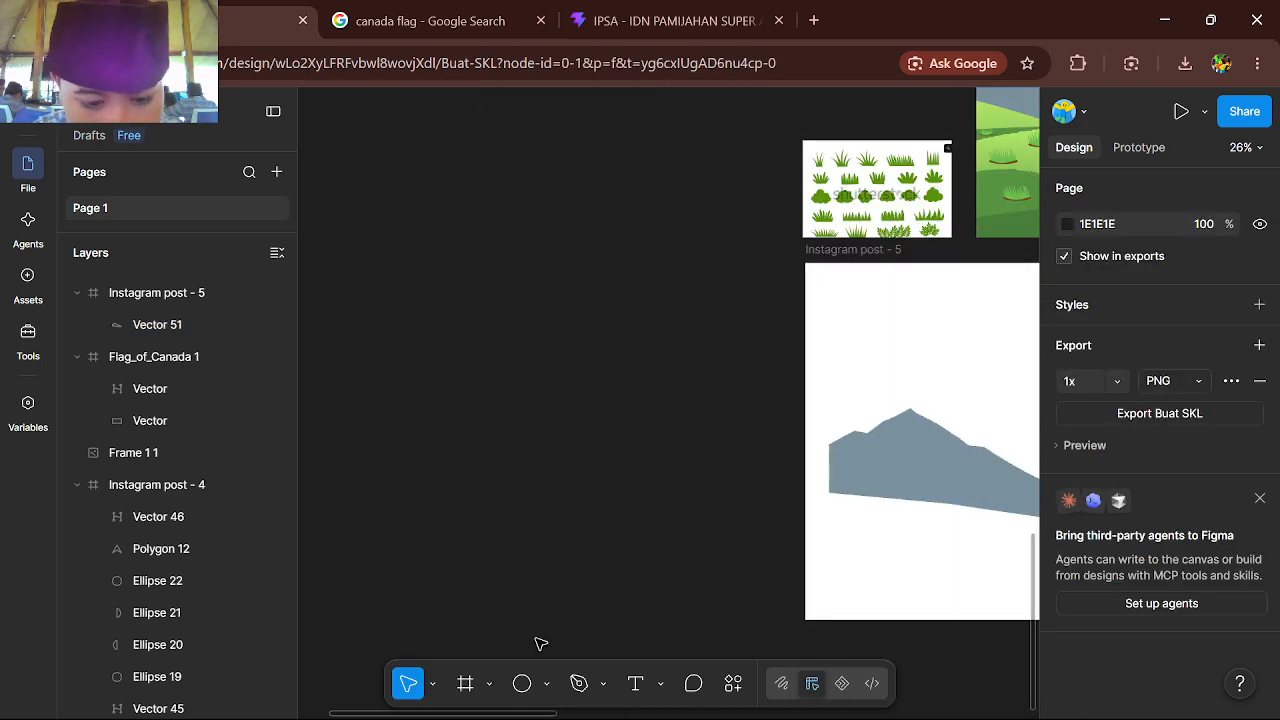
click(546, 684)
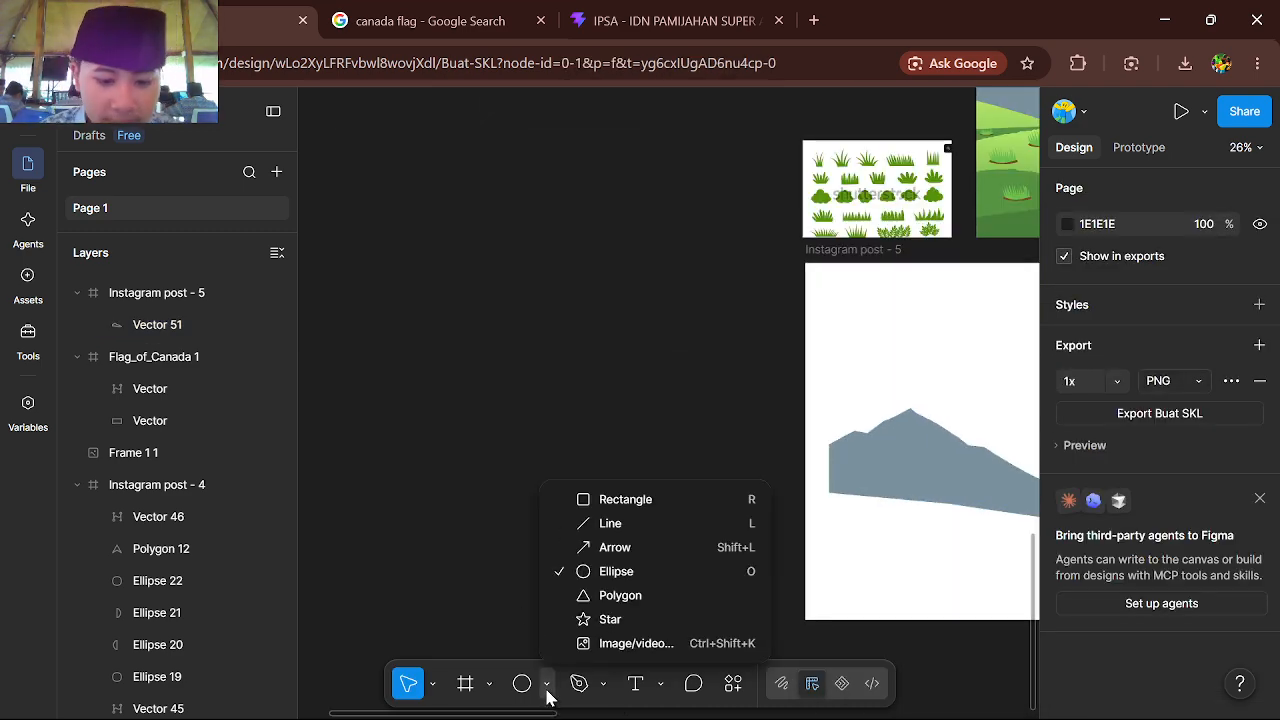
click(612, 499)
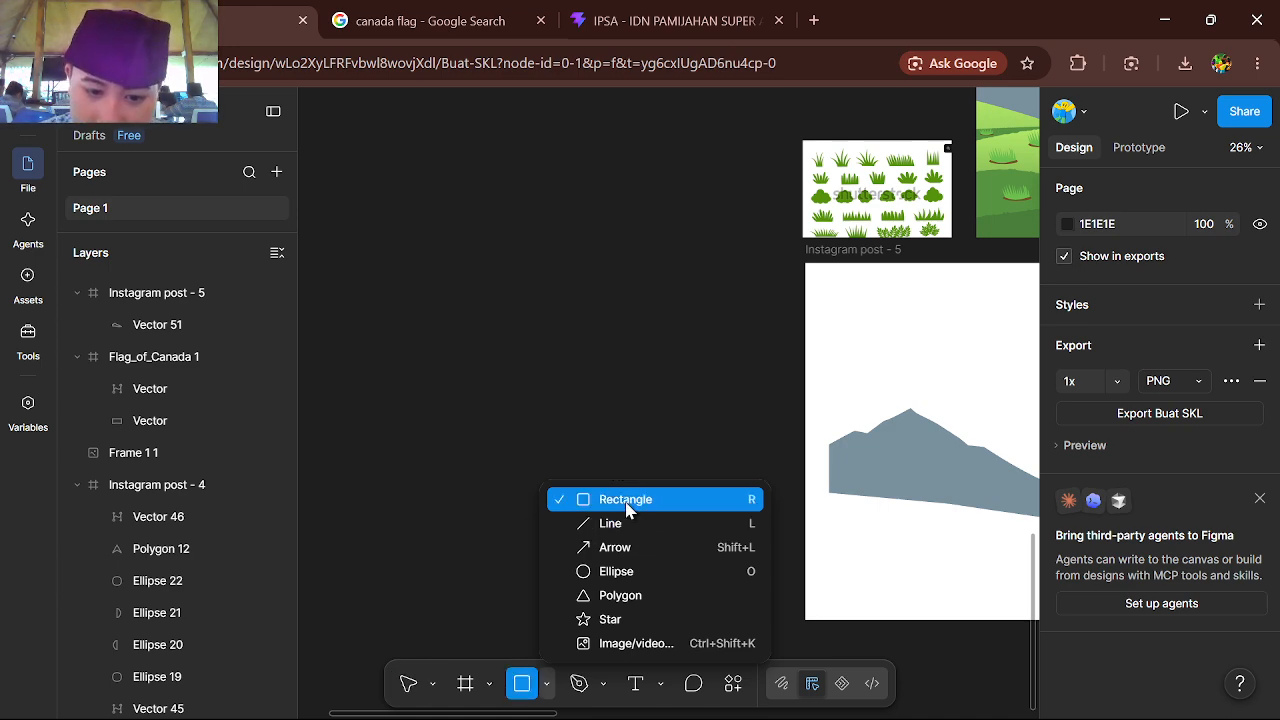
click(543, 457)
Round the square's corners to a radius of 50 and restore the corner radius to 0
scroll(540, 457, up, 3)
scroll(535, 455, up, 2)
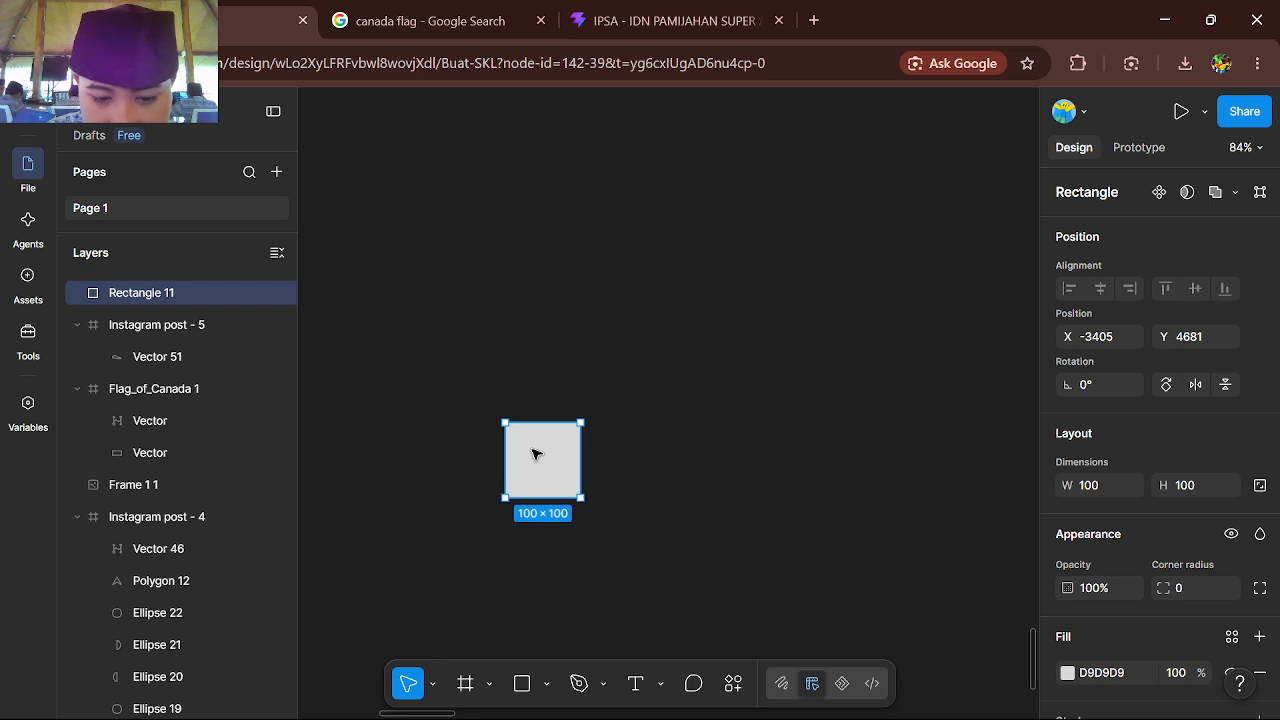
scroll(543, 477, up, 3)
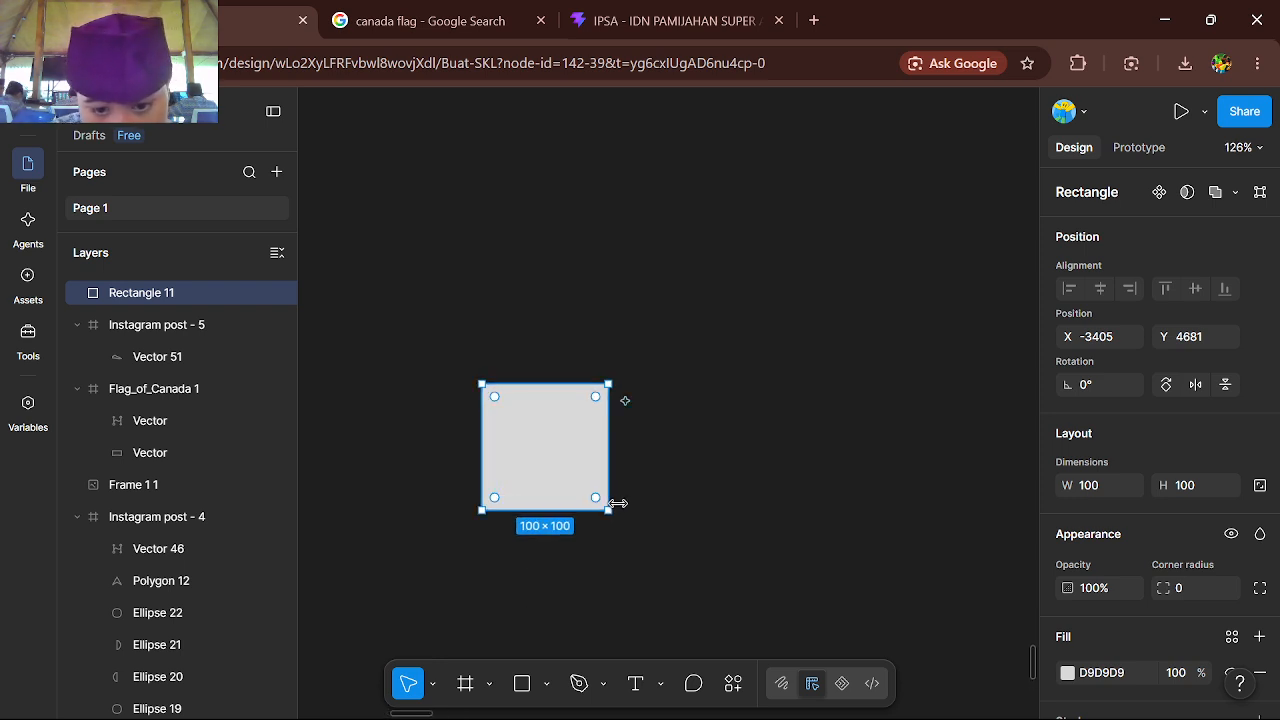
drag(603, 505, 415, 383)
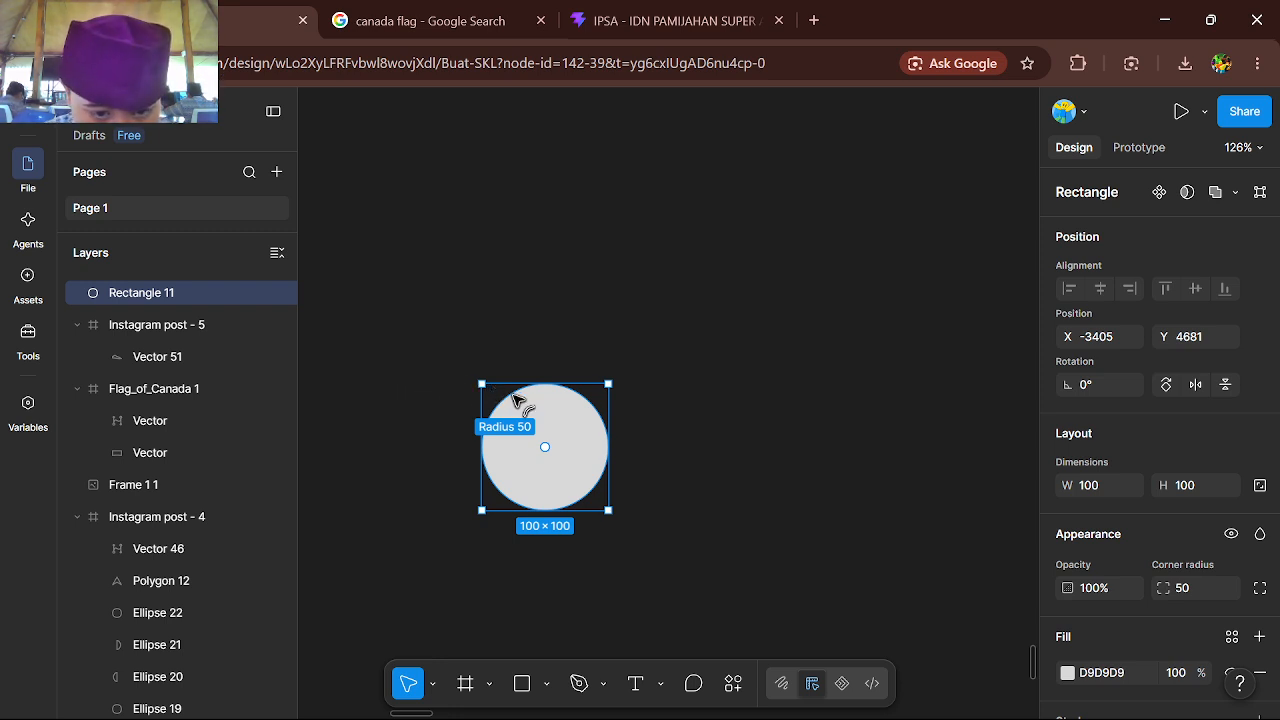
drag(563, 425, 695, 503)
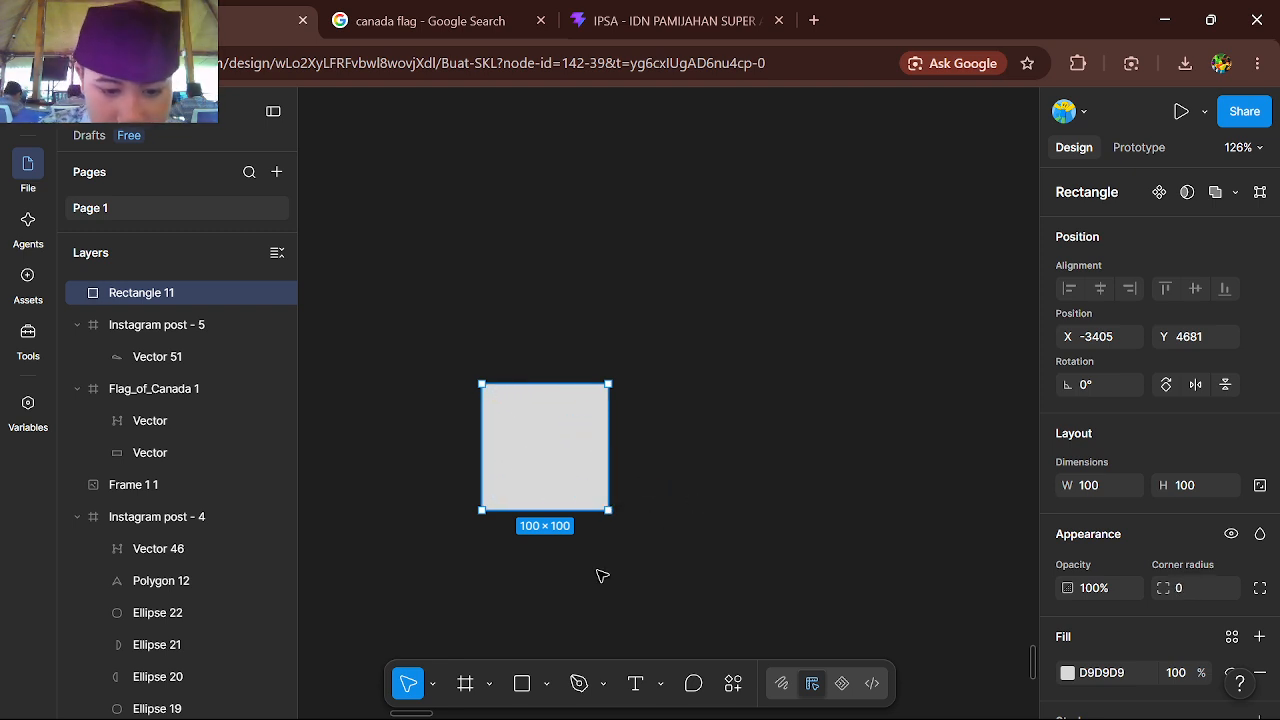
Draw a line beside the square with the Line tool and move its upper endpoint to make it about 119.62 long at −35.82°
click(548, 684)
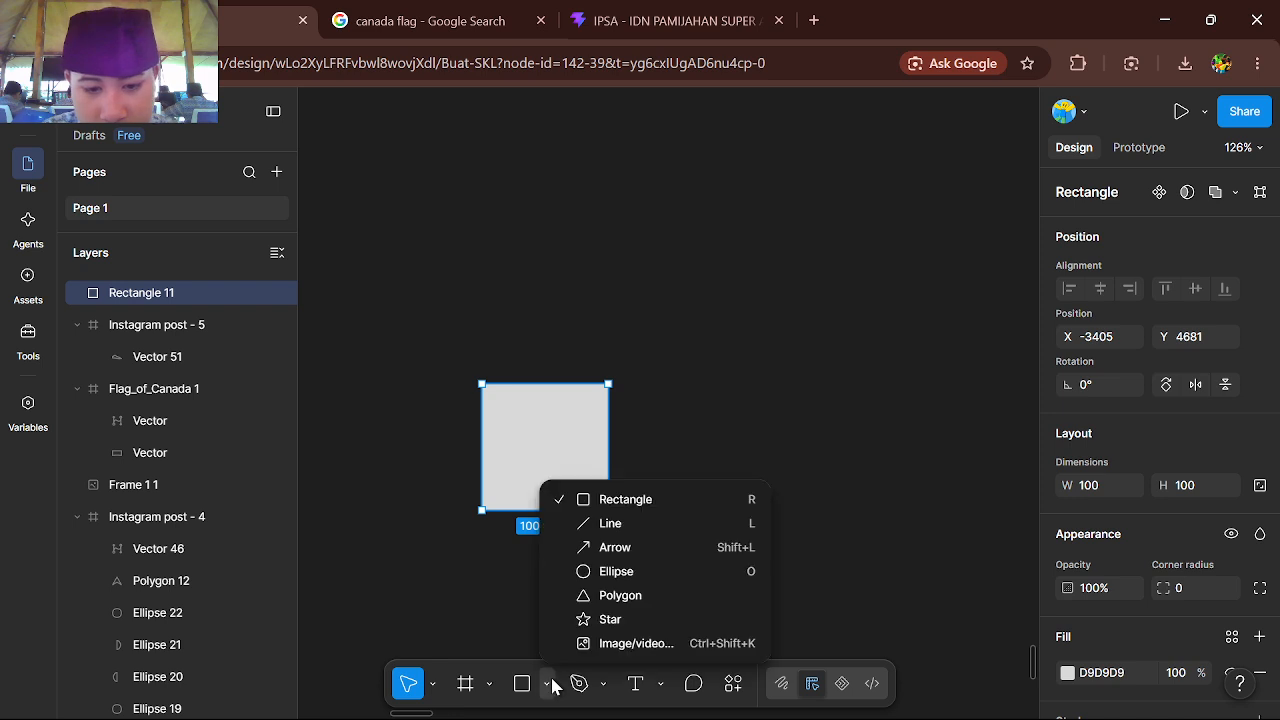
click(645, 530)
scroll(790, 498, down, 1)
scroll(790, 498, right, 2)
scroll(790, 498, down, 3)
scroll(637, 349, right, 3)
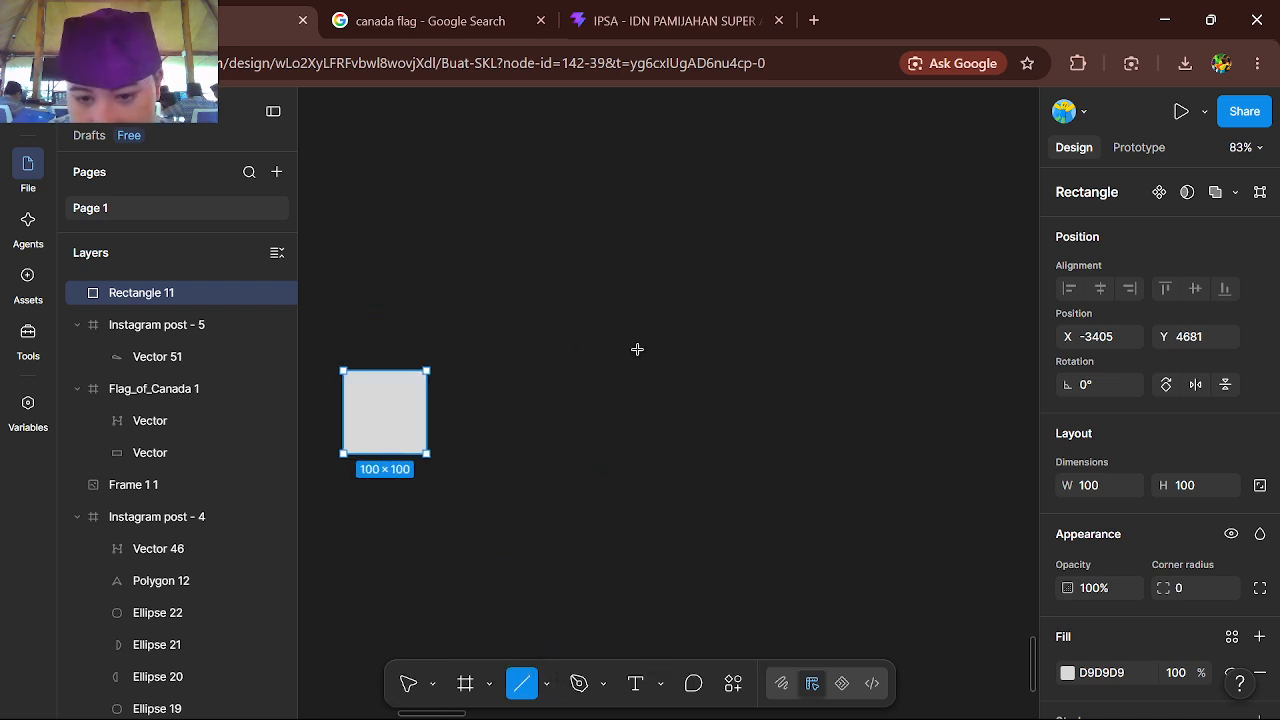
drag(626, 340, 646, 529)
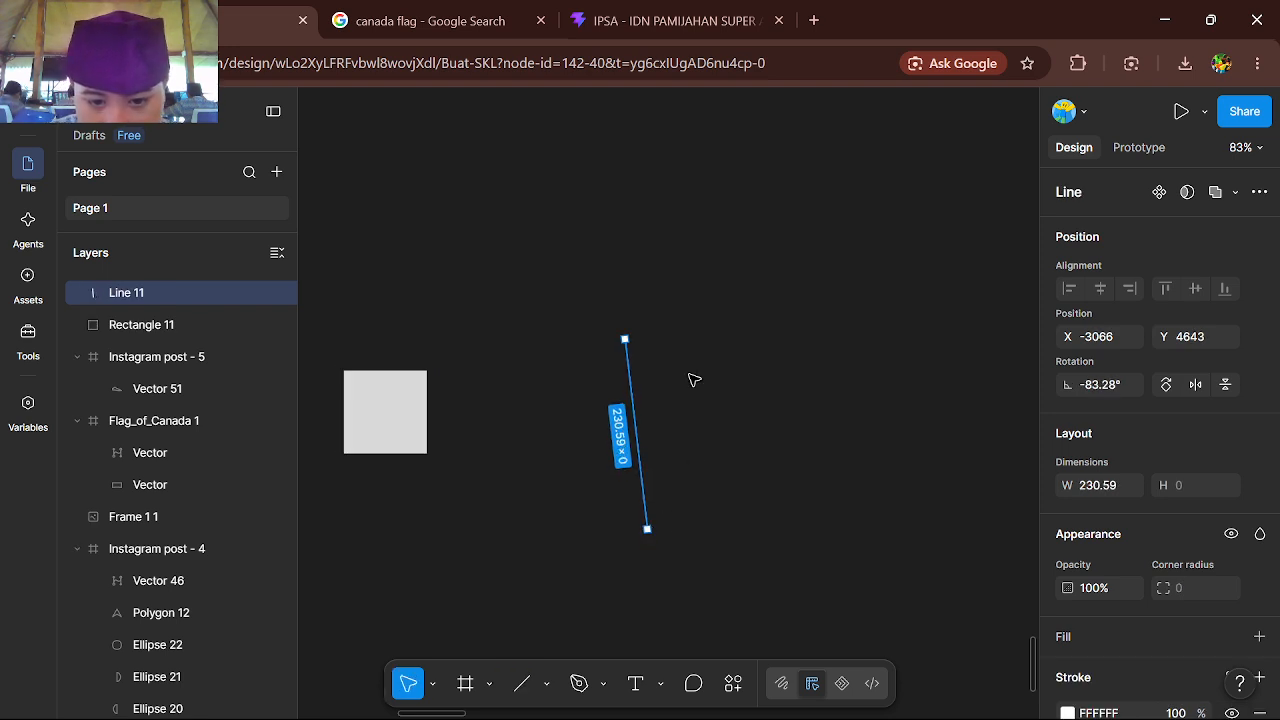
drag(624, 344, 566, 470)
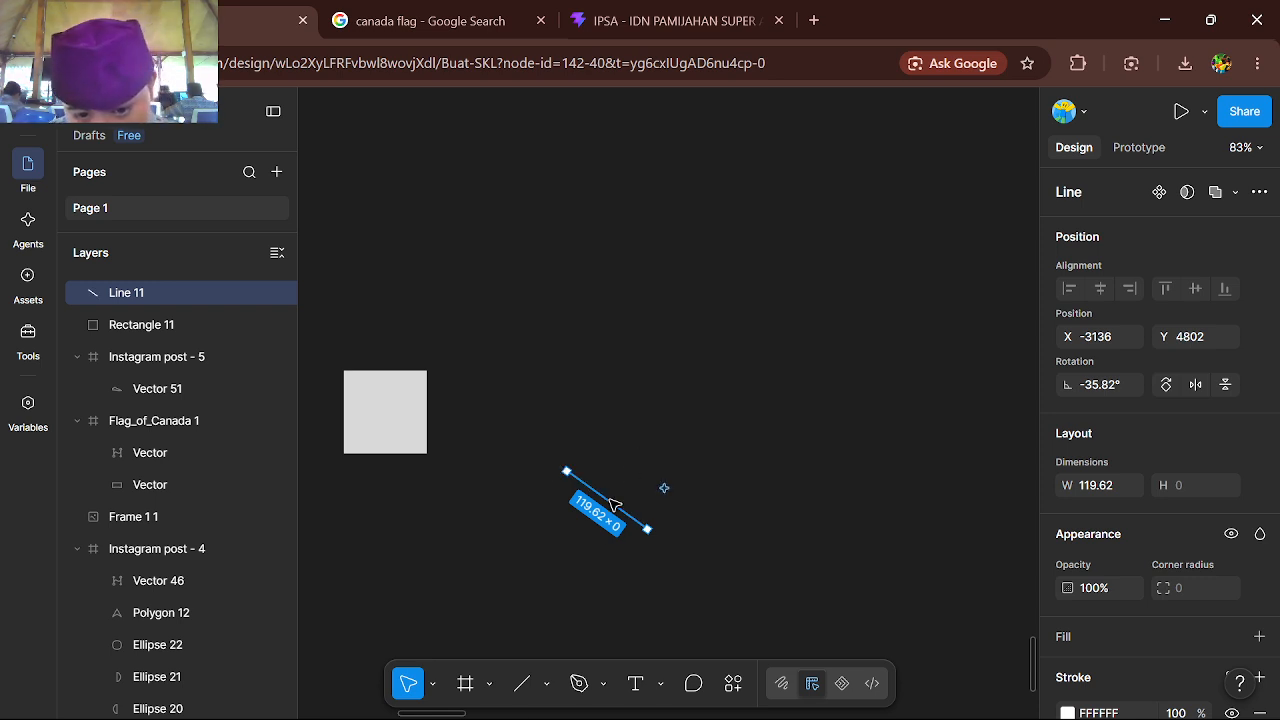
Draw a diagonal arrow about 289.71 long beside the square with the Arrow tool
click(546, 684)
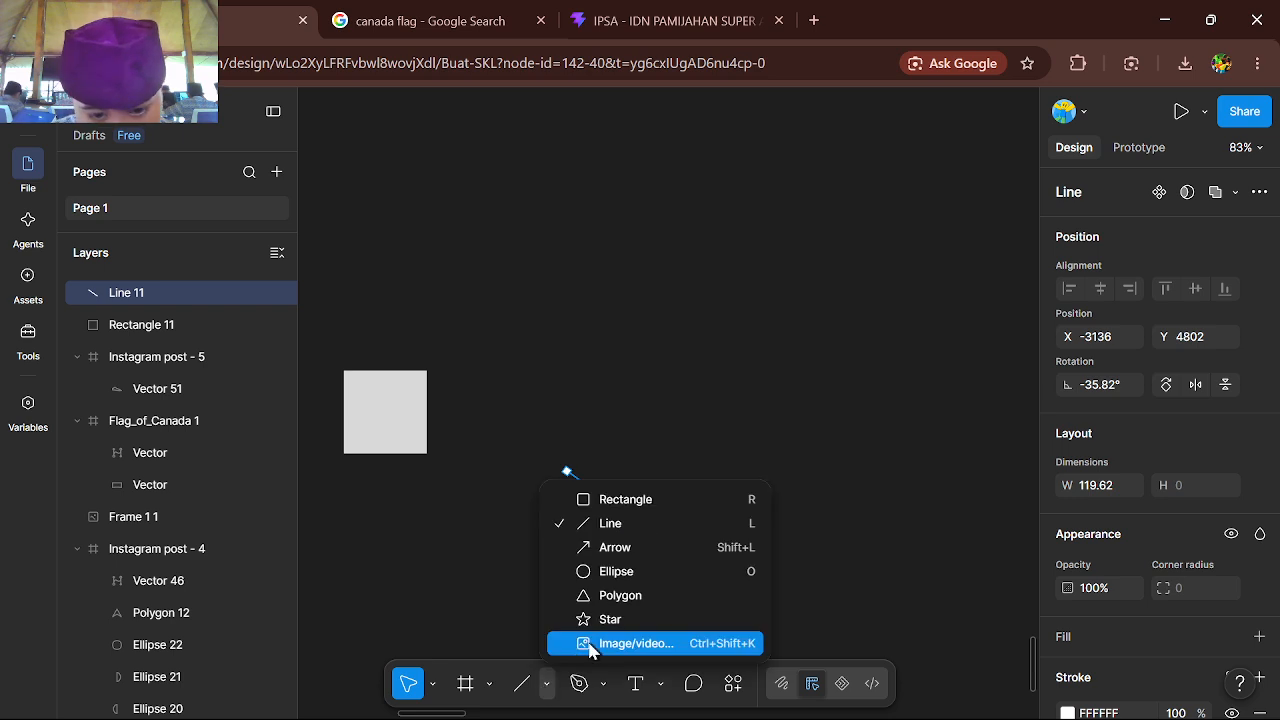
click(624, 549)
drag(606, 369, 794, 517)
Set the arrow's stroke weight to 100
scroll(787, 512, up, 5)
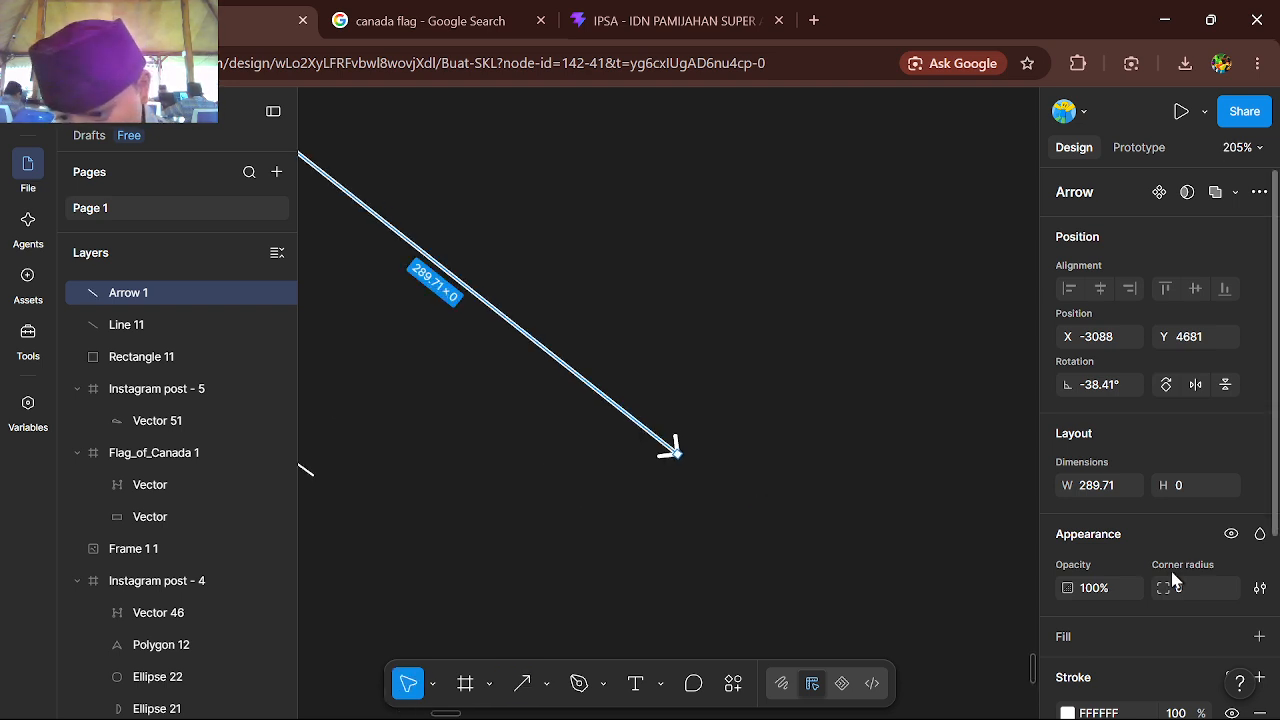
scroll(1170, 567, down, 3)
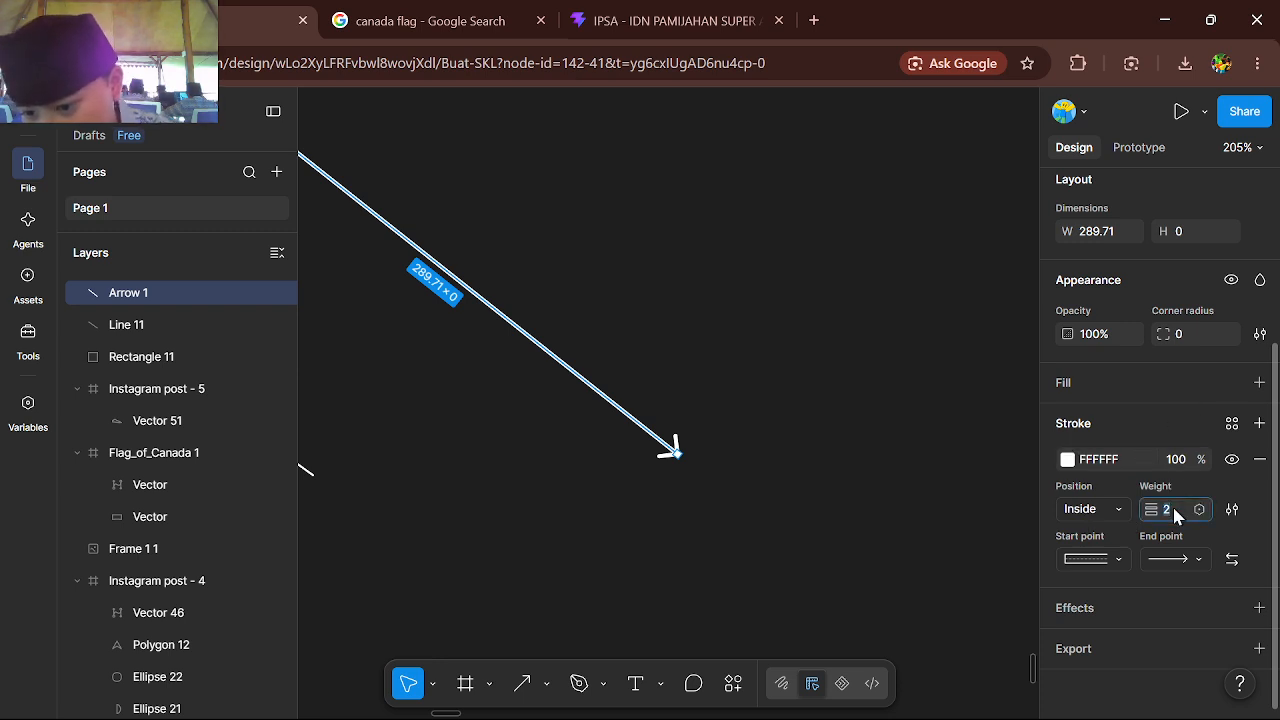
text(100)
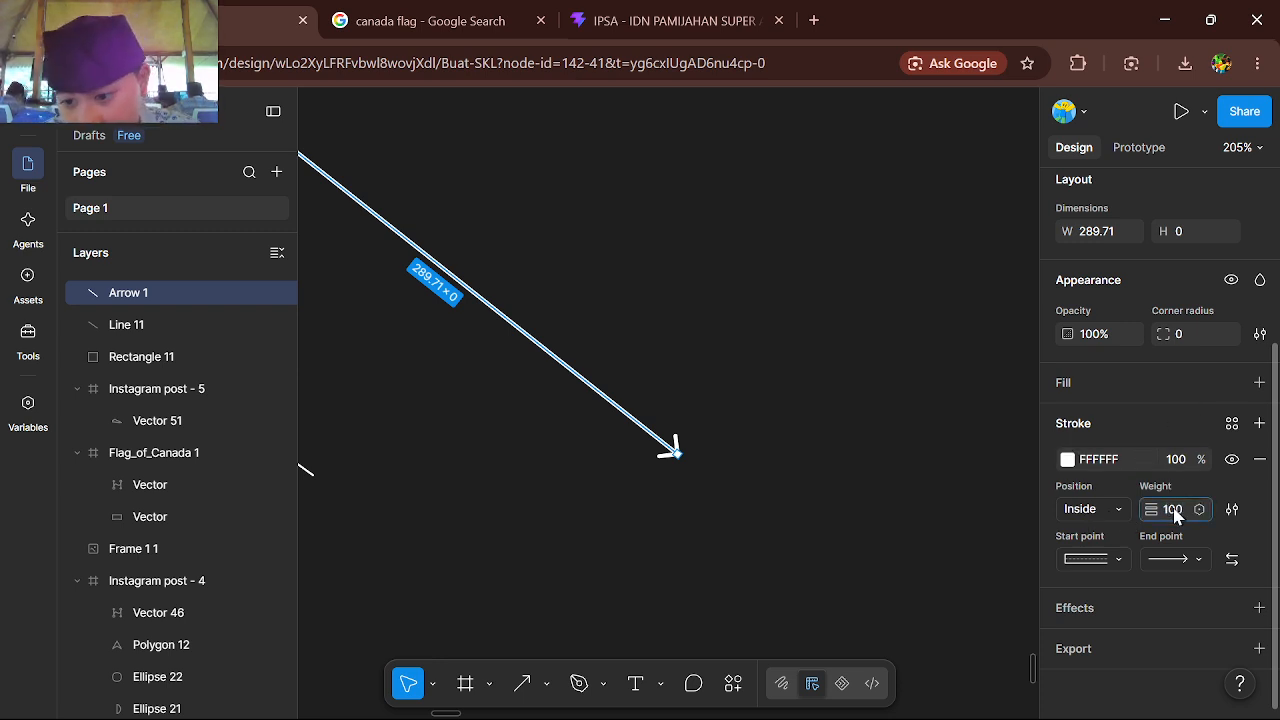
click(829, 518)
Stretch the thick arrow to about 1735 long by moving its start point away from the head
scroll(827, 516, down, 6)
scroll(831, 522, down, 5)
click(803, 508)
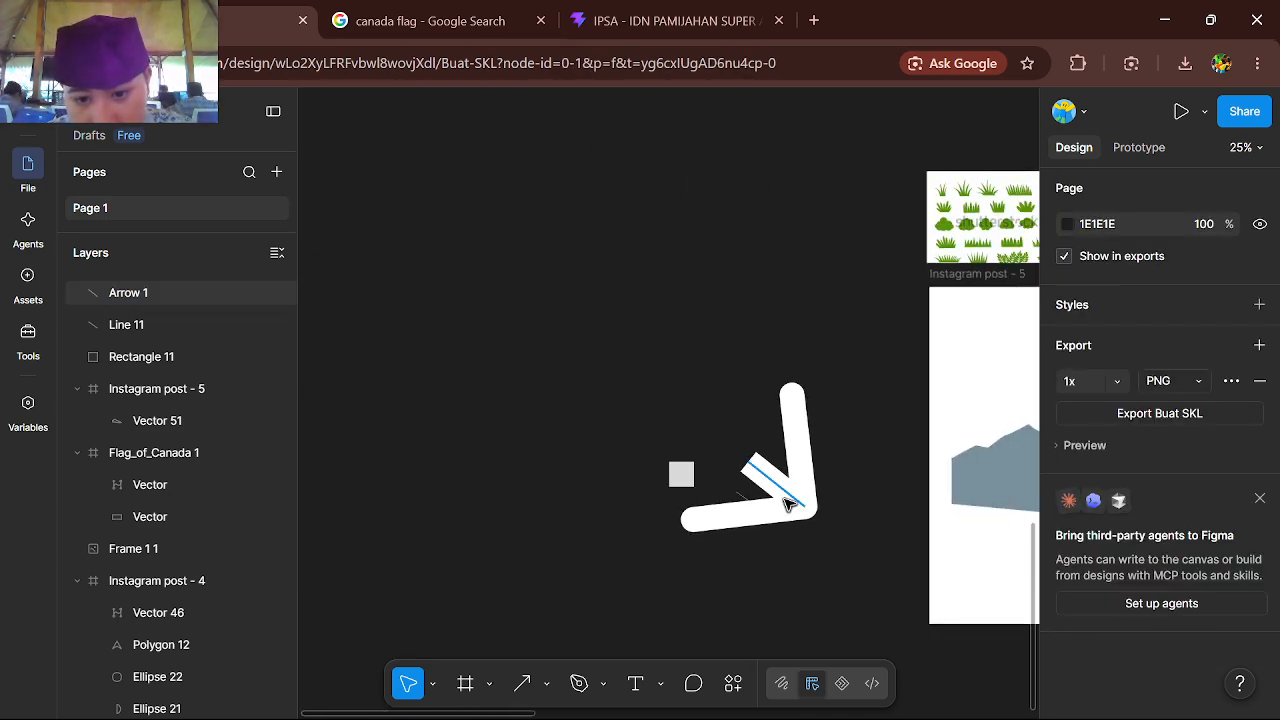
drag(749, 460, 660, 393)
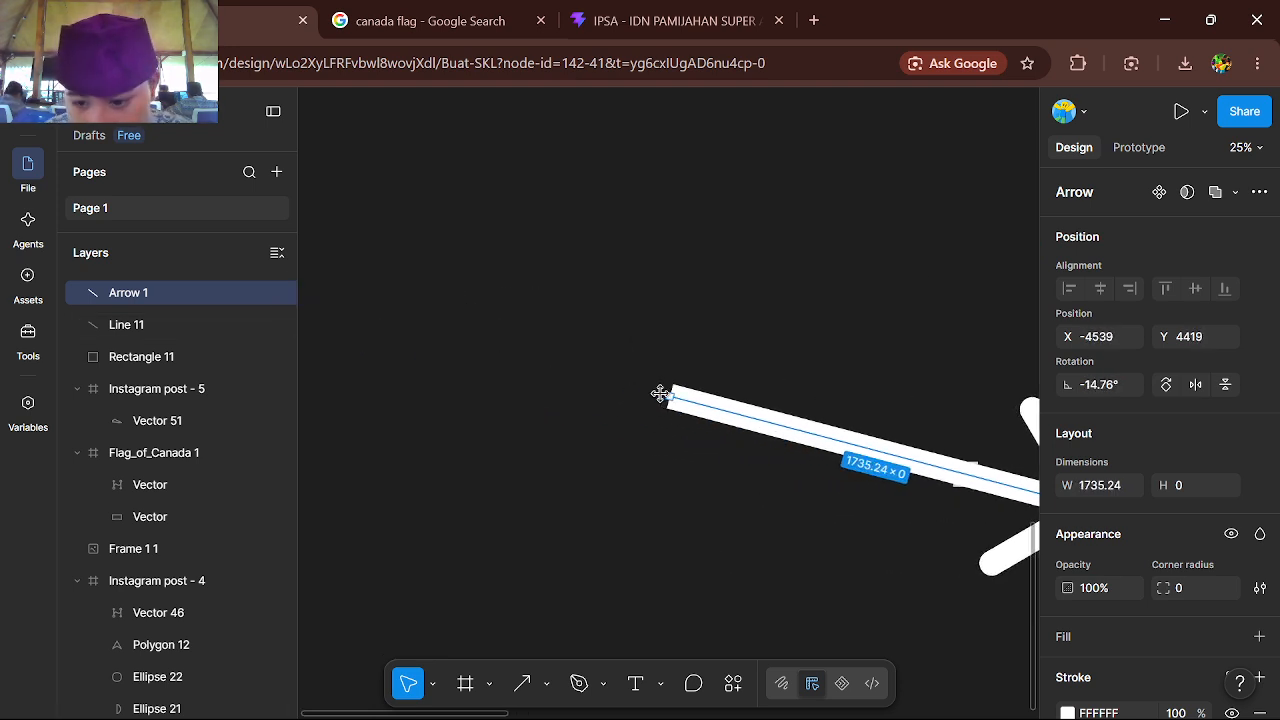
Delete the thick arrow and the short line beside the square
key(Delete)
scroll(674, 400, right, 2)
scroll(674, 400, up, 5)
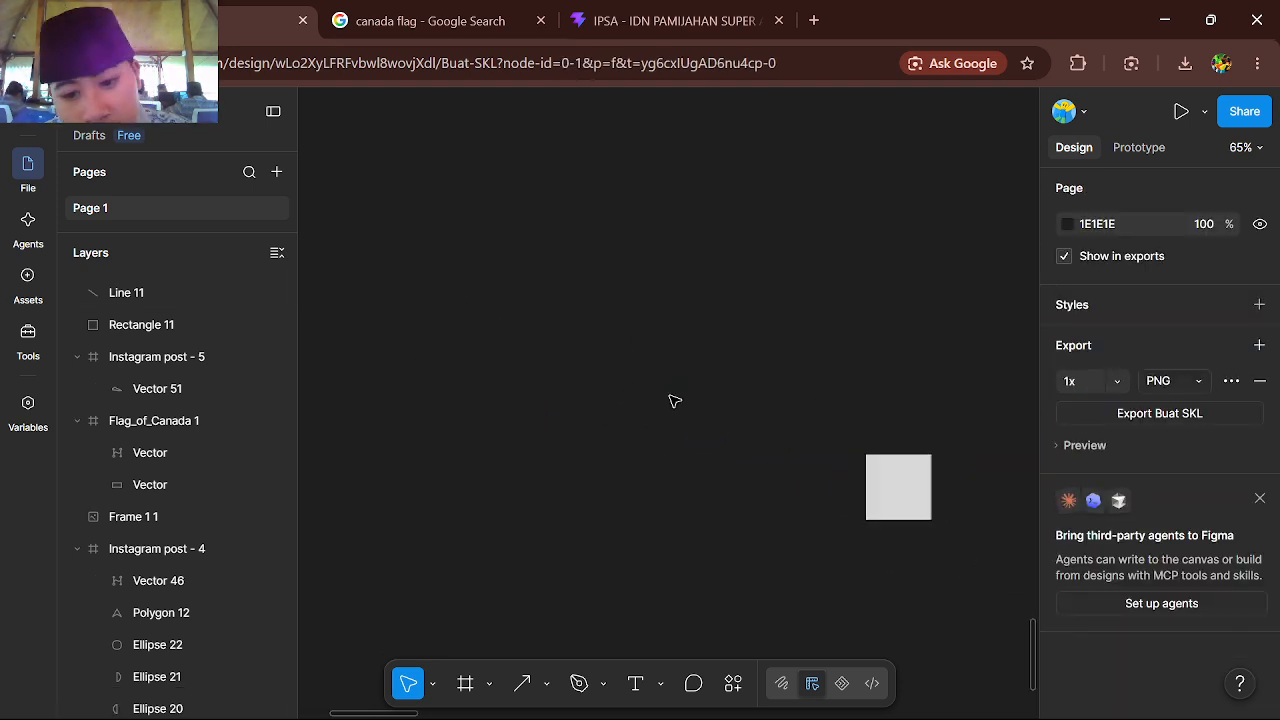
scroll(727, 423, right, 3)
scroll(727, 423, down, 1)
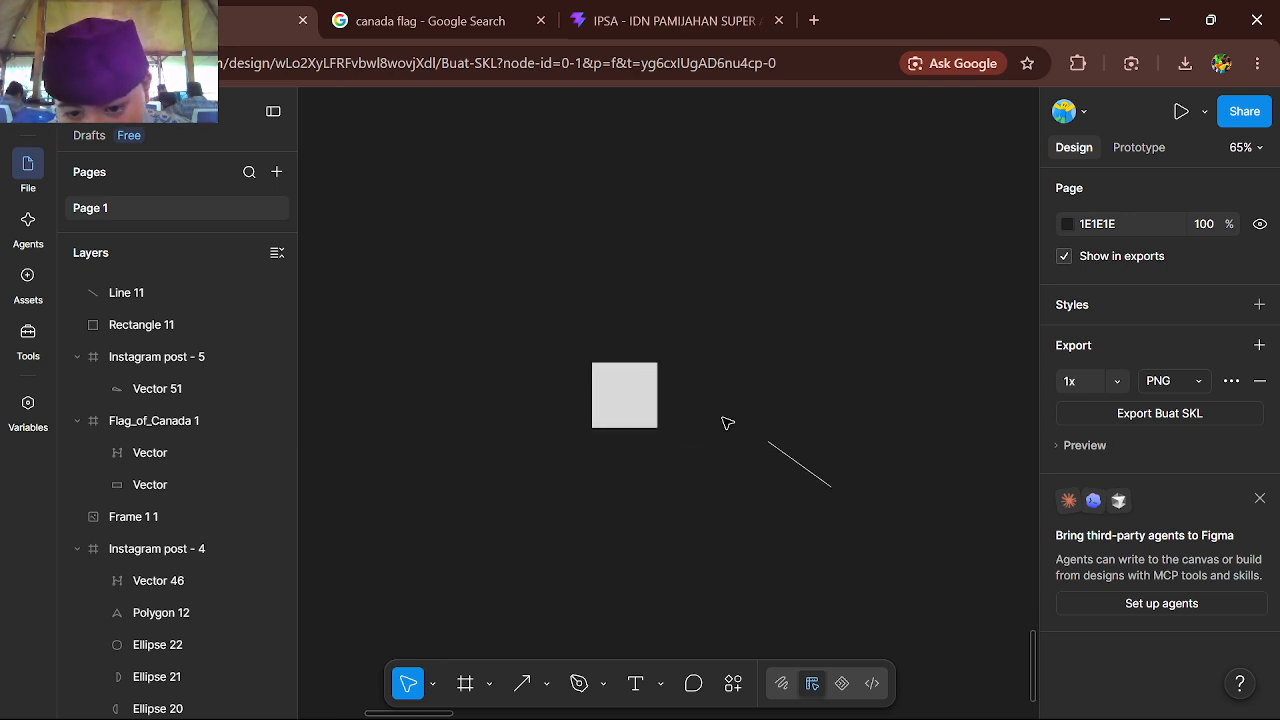
click(801, 463)
key(Delete)
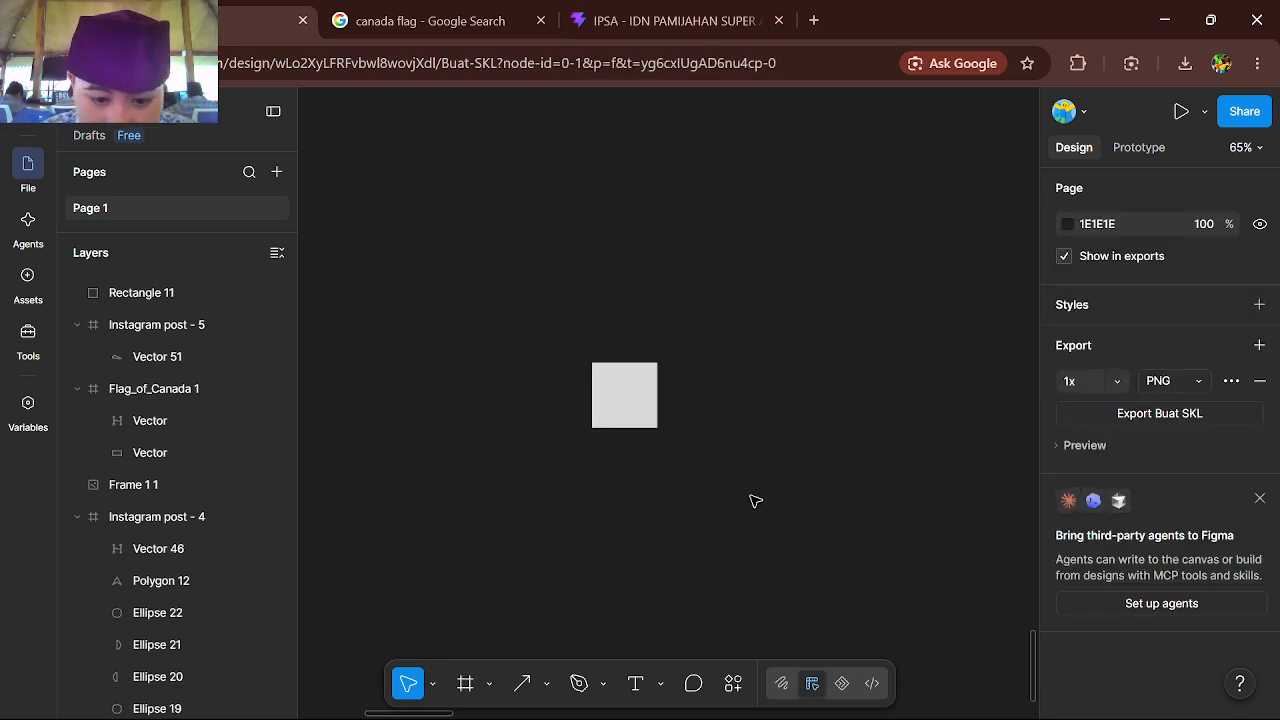
Draw an ellipse about 48 × 62 to the right of the square and delete it
click(547, 683)
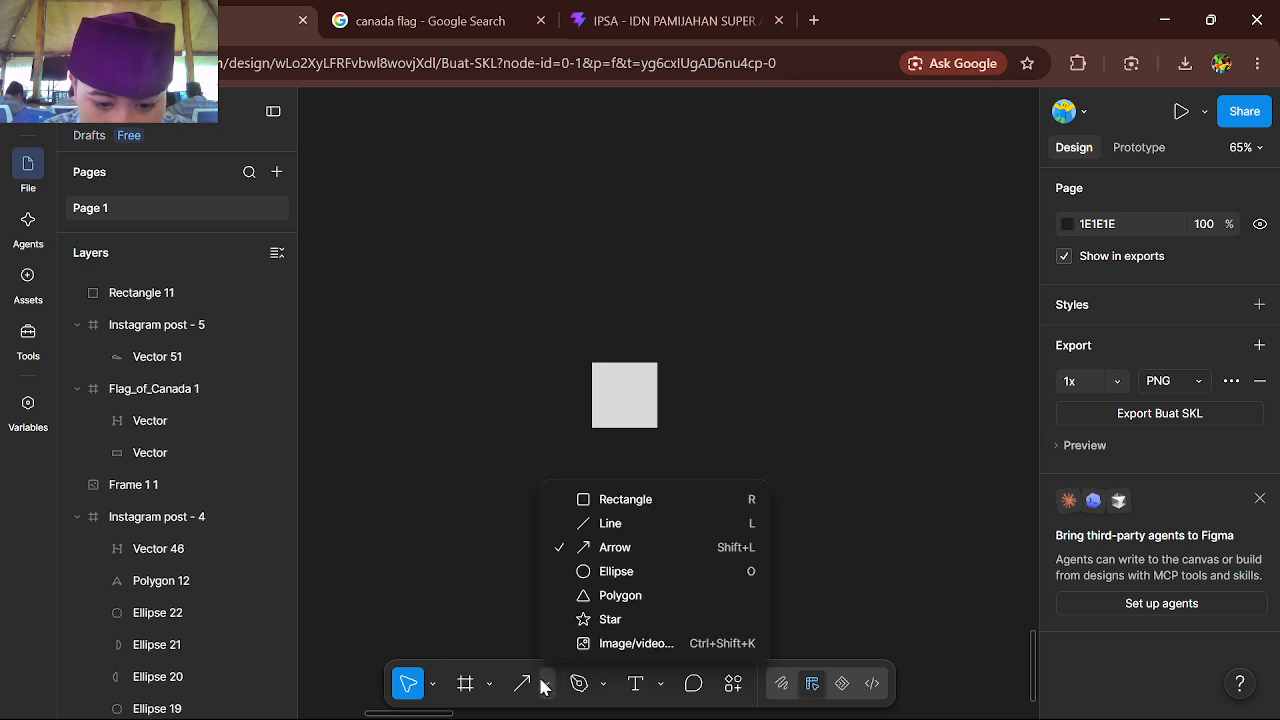
click(627, 571)
scroll(746, 424, up, 3)
drag(663, 376, 715, 442)
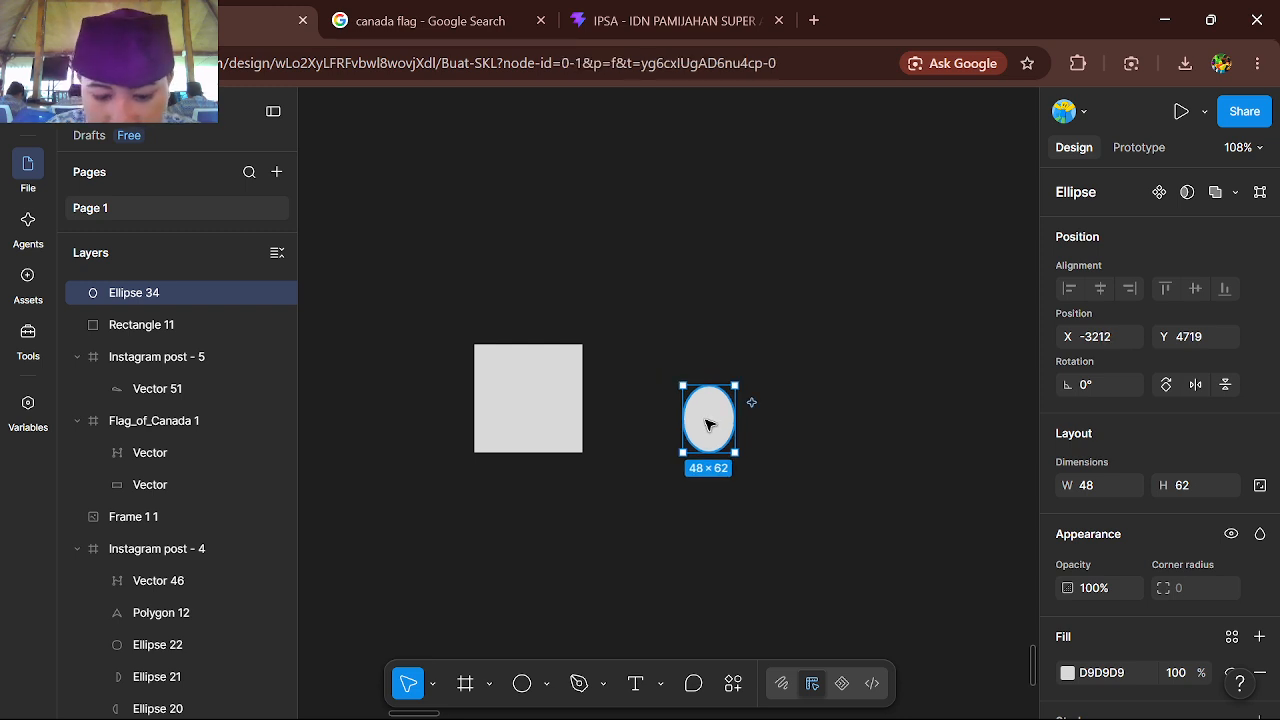
key(Delete)
Place a 100 × 100 circle beside the square, try resizing it from its lower corner and delete it
key(o)
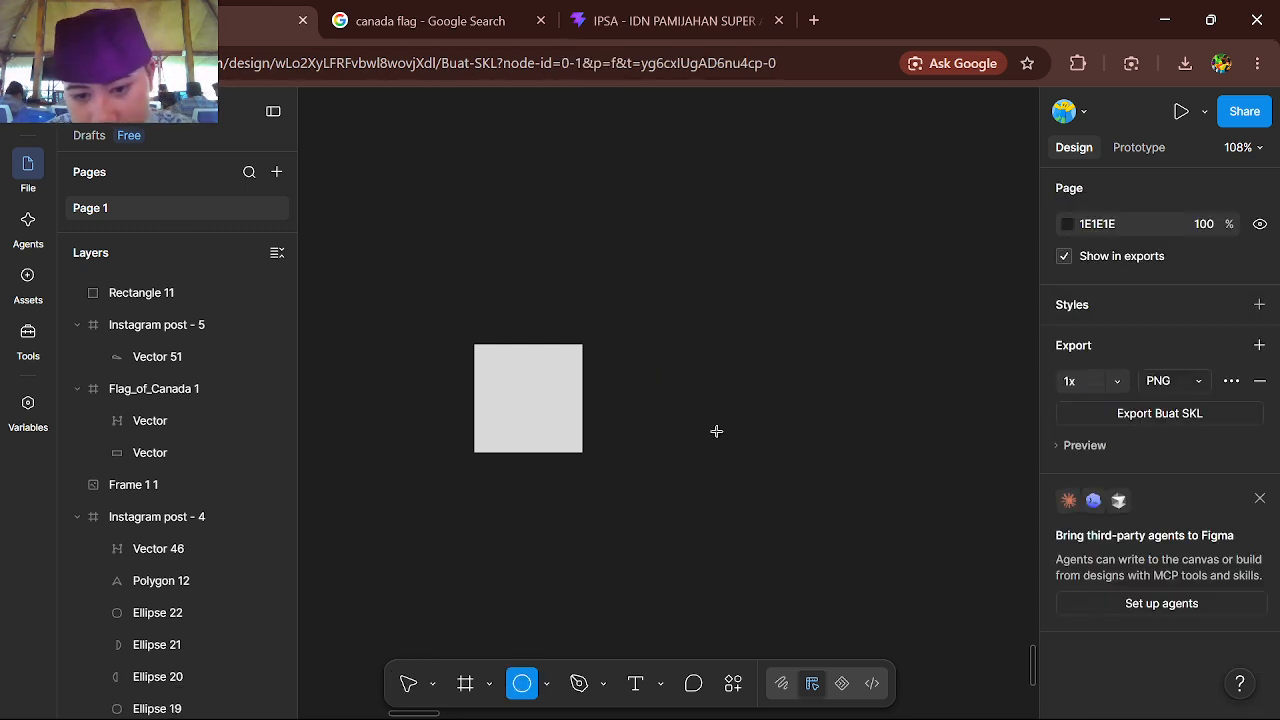
click(714, 428)
scroll(706, 426, up, 3)
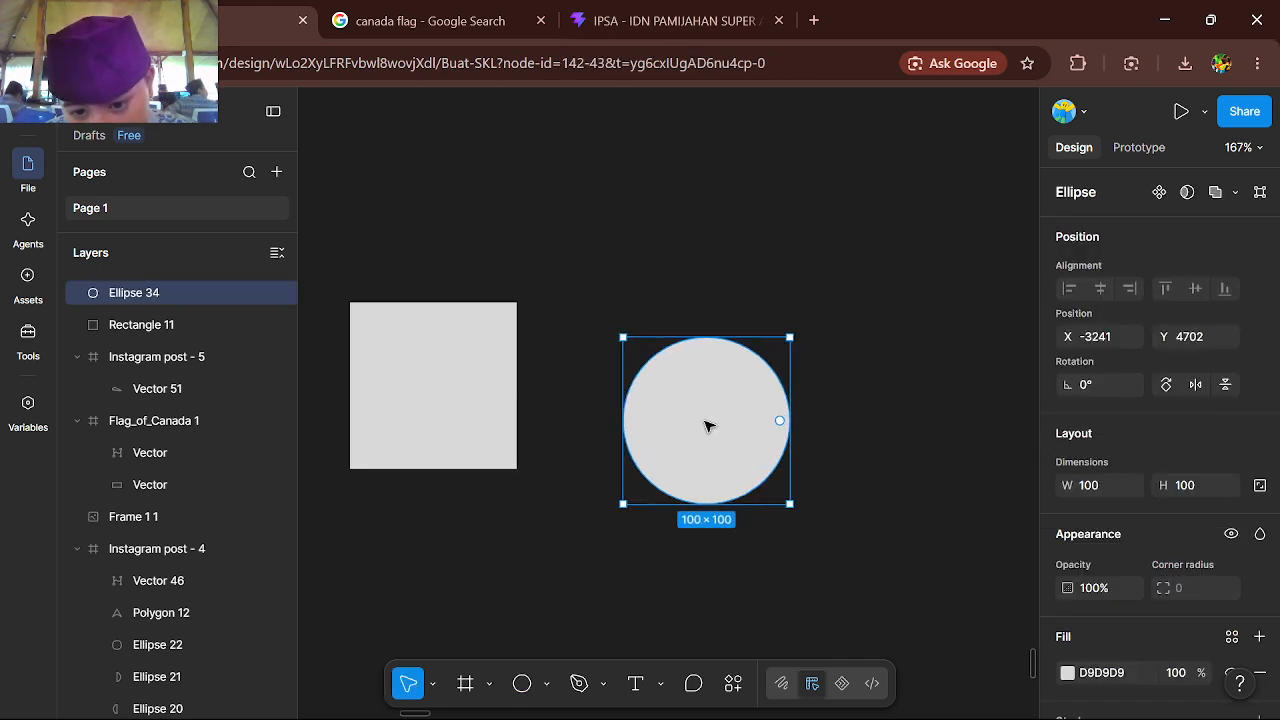
drag(791, 505, 824, 500)
key(Delete)
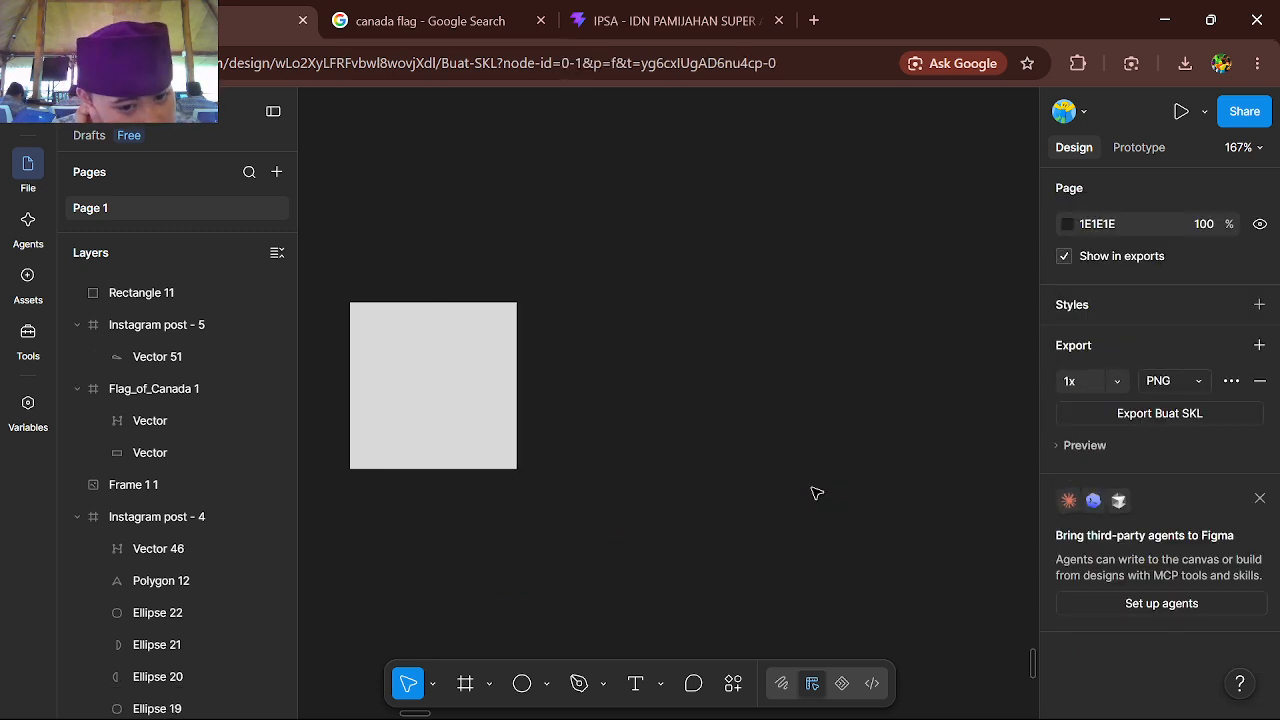
Draw a triangle about 76 × 88 with the Polygon tool beside the square and shift it slightly down and right
click(548, 690)
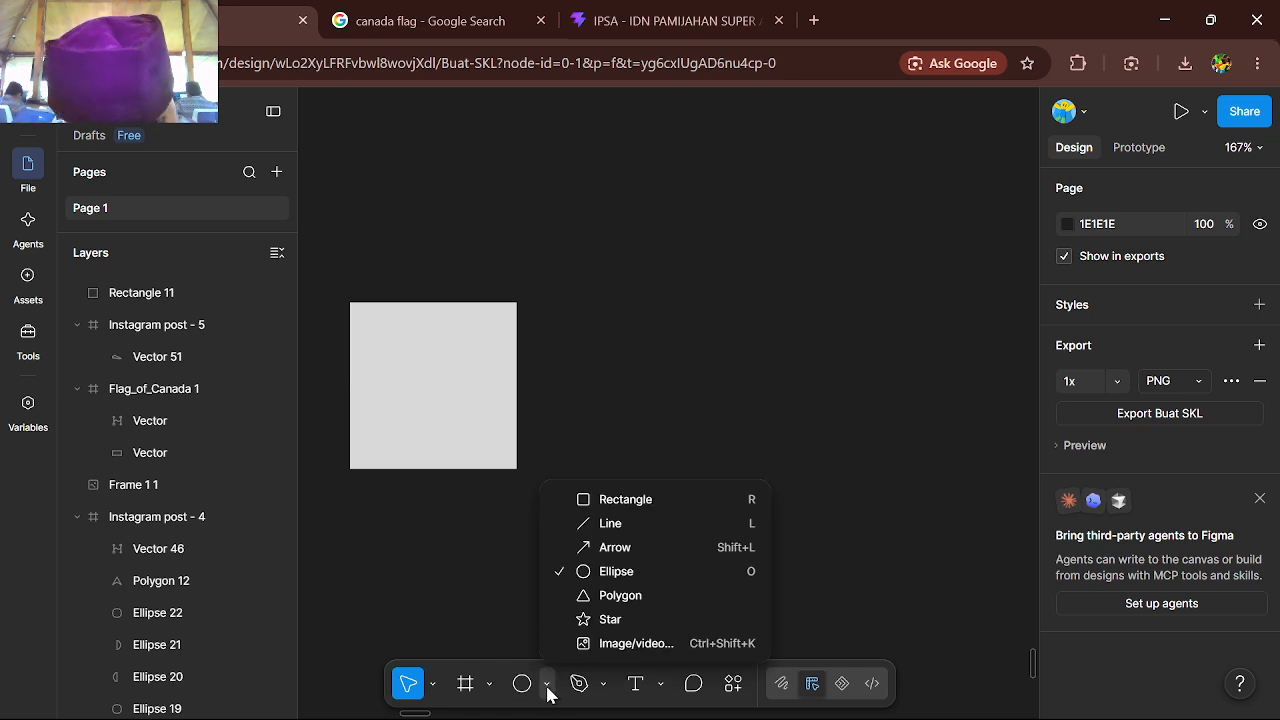
click(657, 611)
drag(645, 342, 771, 487)
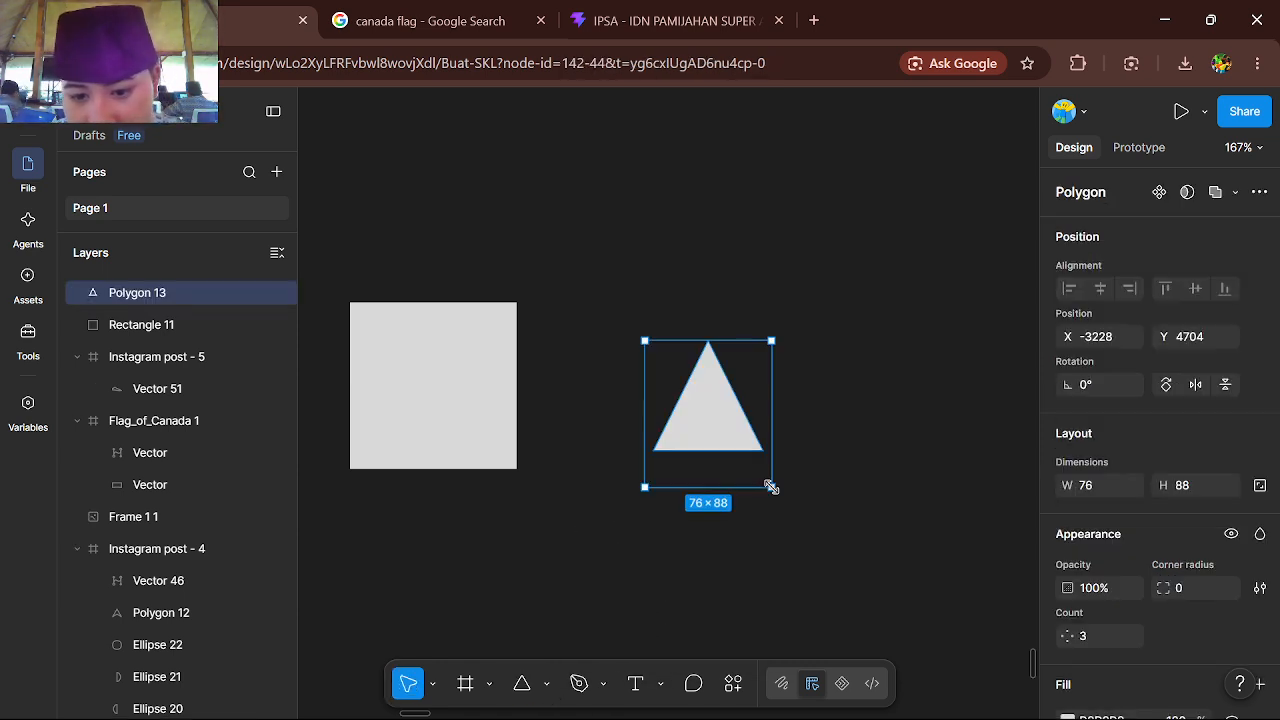
drag(726, 420, 754, 457)
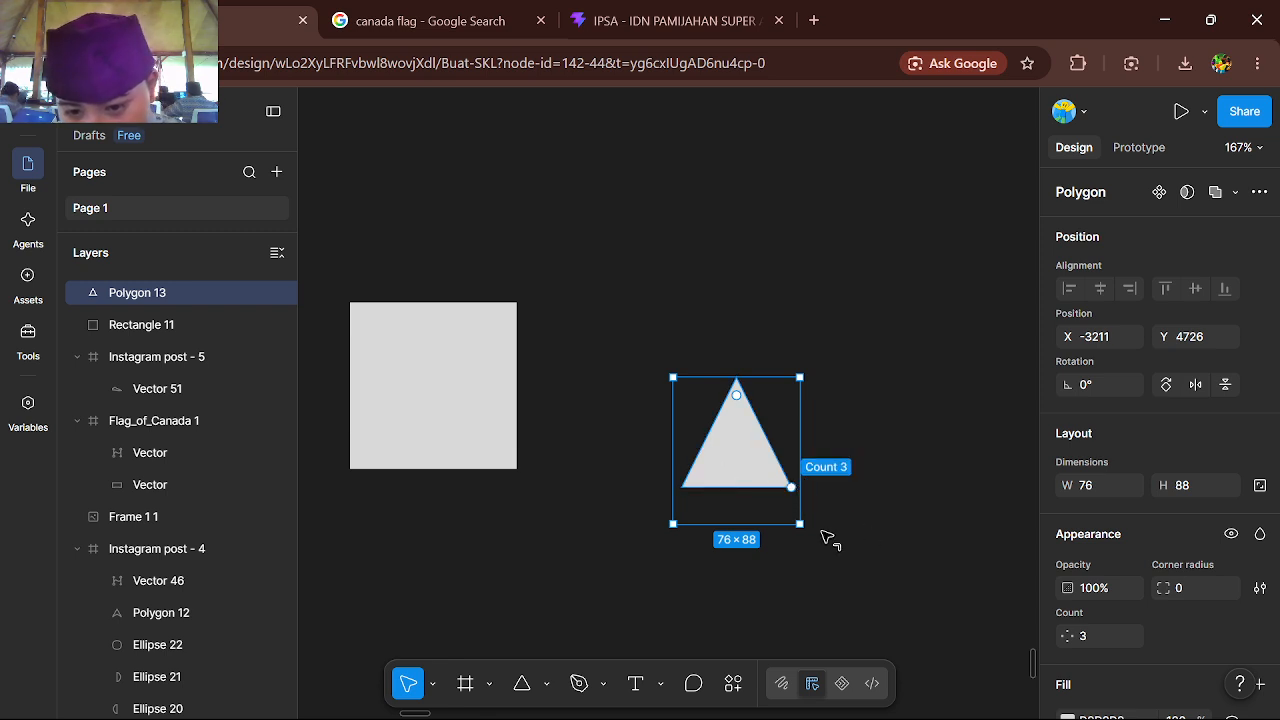
Raise the polygon's side count to 60 and delete the shape
drag(604, 632, 754, 348)
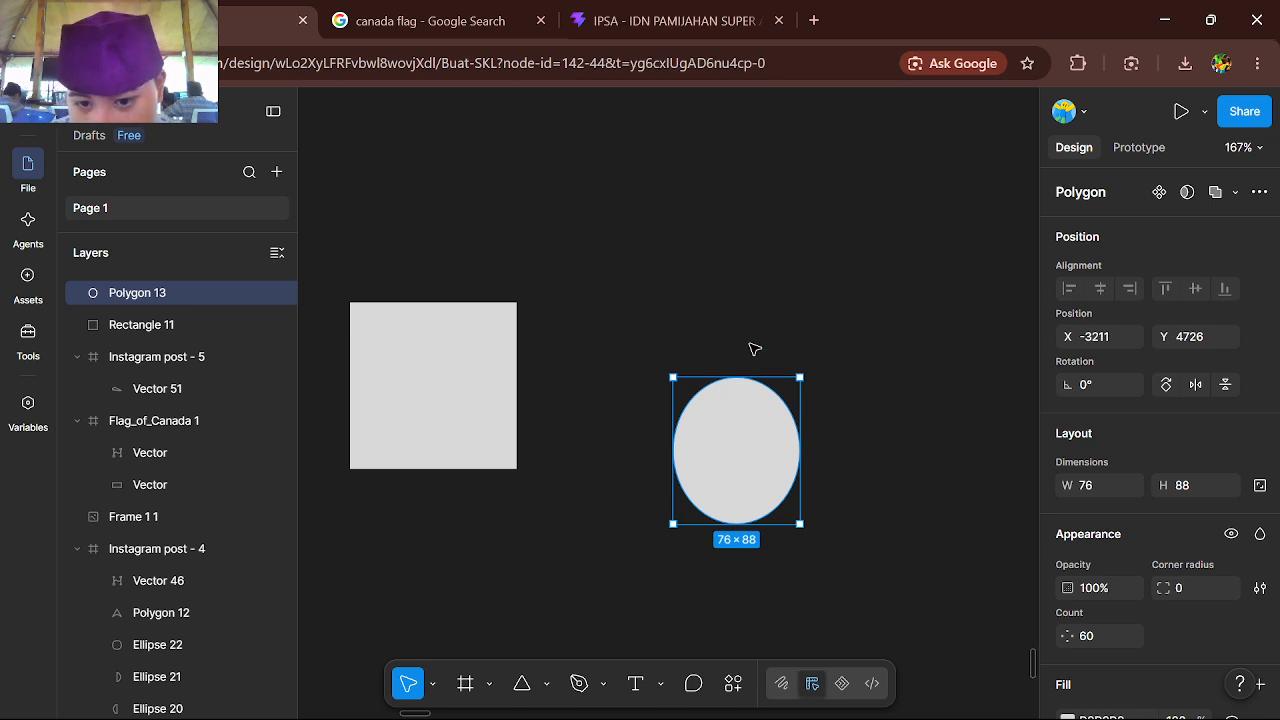
key(Delete)
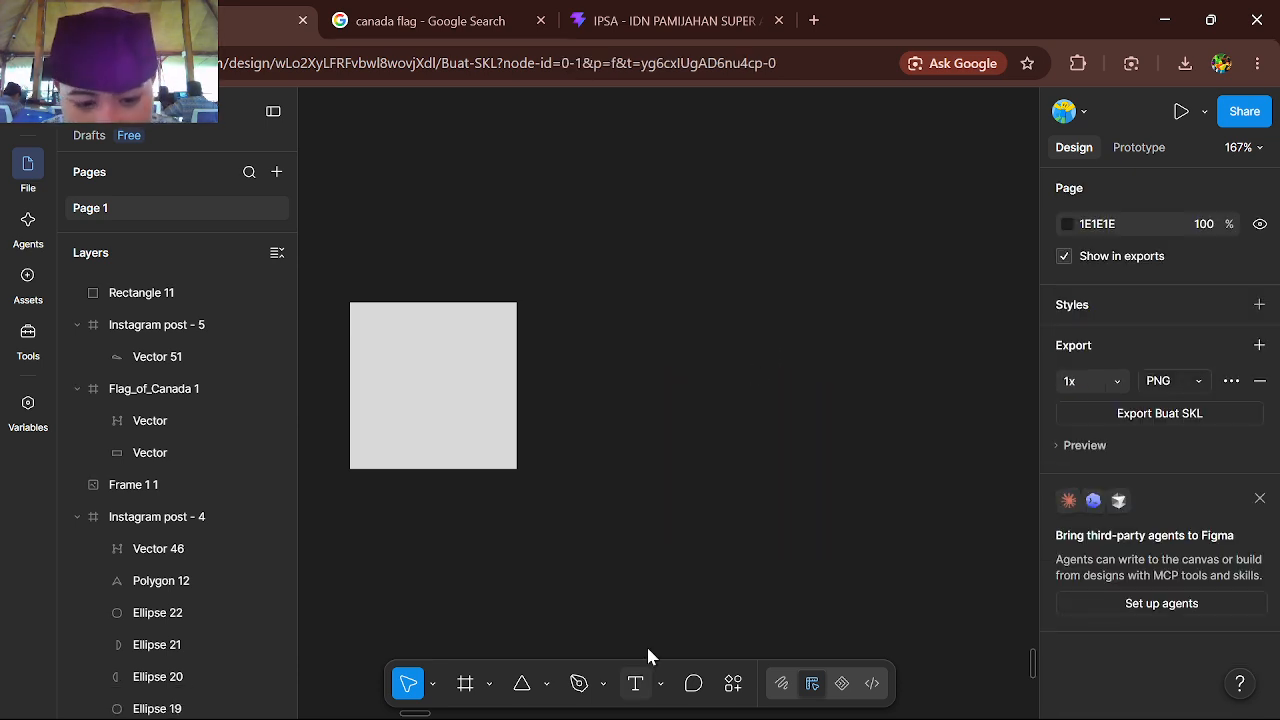
Place a 100 × 100 star to the right of the square and set its ratio to 100%
click(548, 683)
click(612, 619)
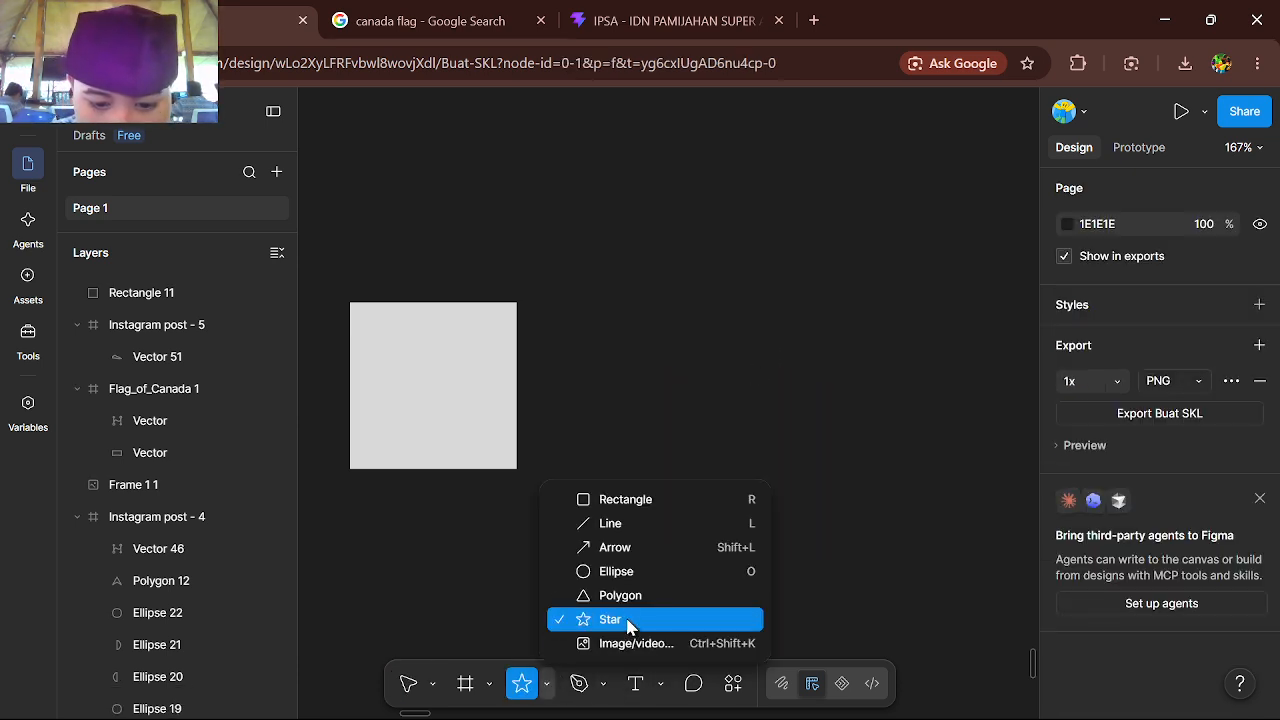
click(722, 474)
scroll(724, 477, up, 5)
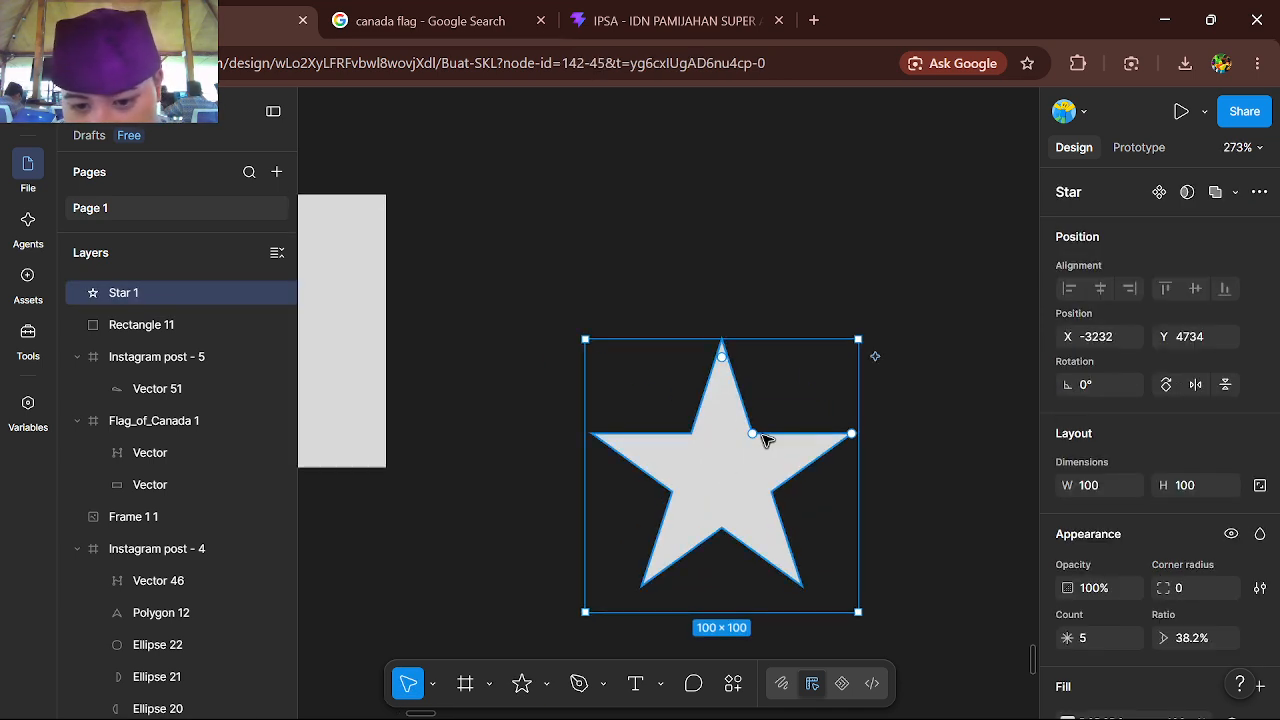
drag(762, 439, 408, 622)
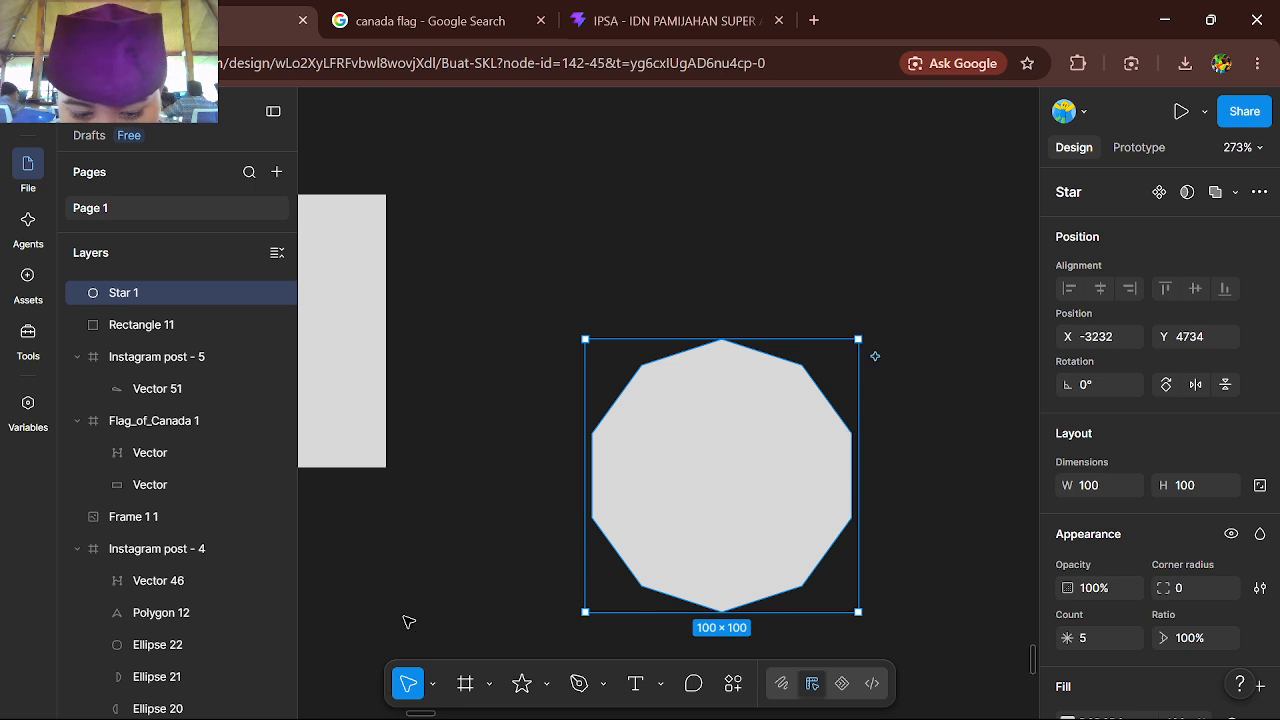
click(547, 685)
click(657, 643)
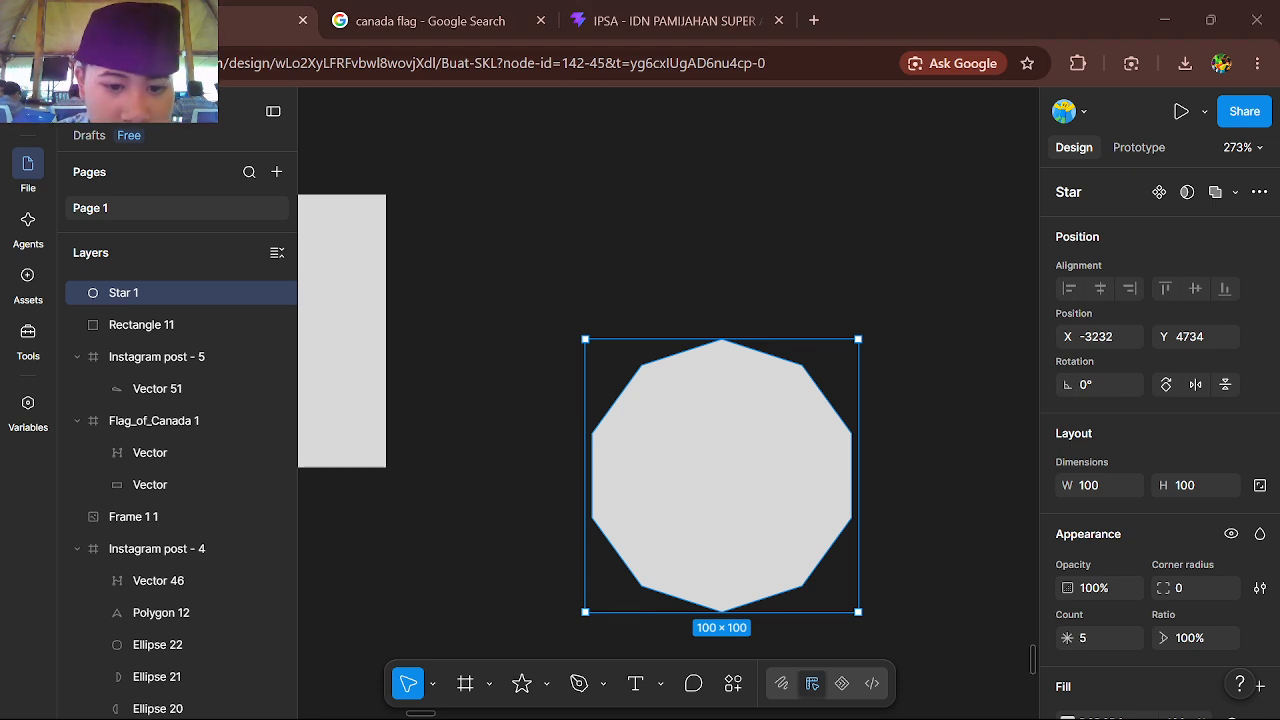
click(549, 453)
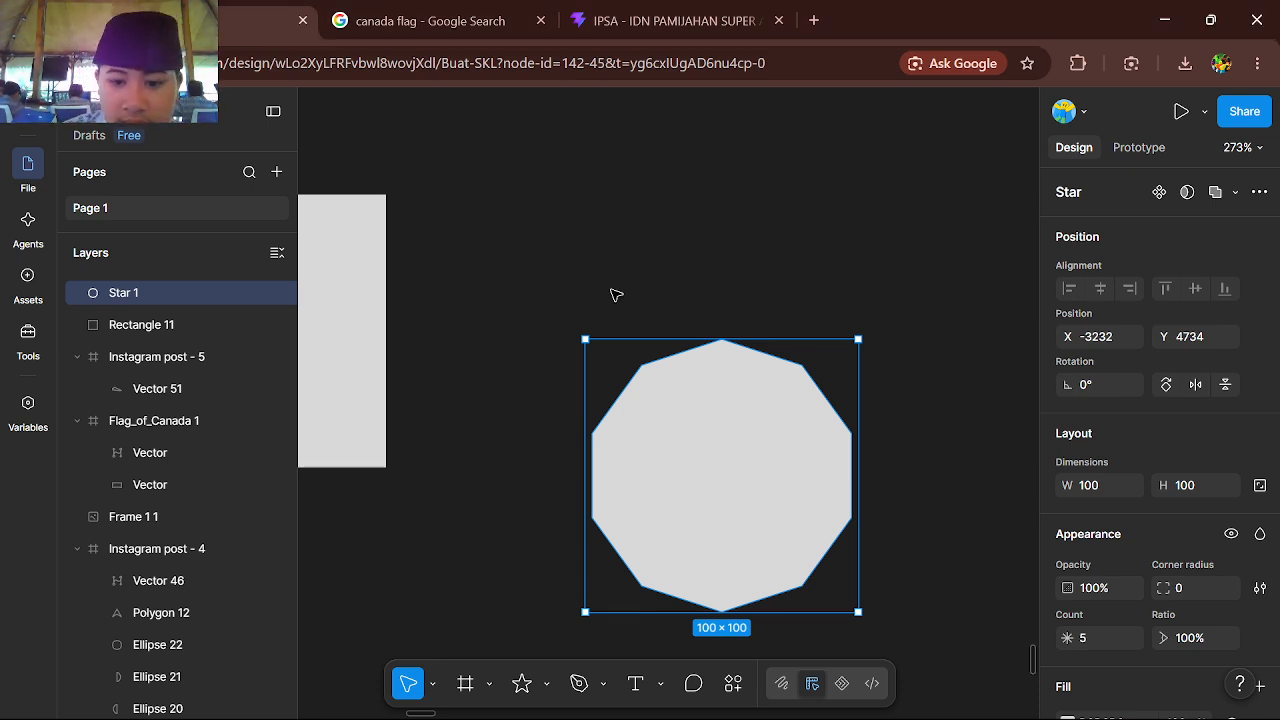
Start a Pen path to the right of the ten-sided shape with one U-shaped curve followed by a short straight segment
scroll(615, 295, down, 5)
click(579, 683)
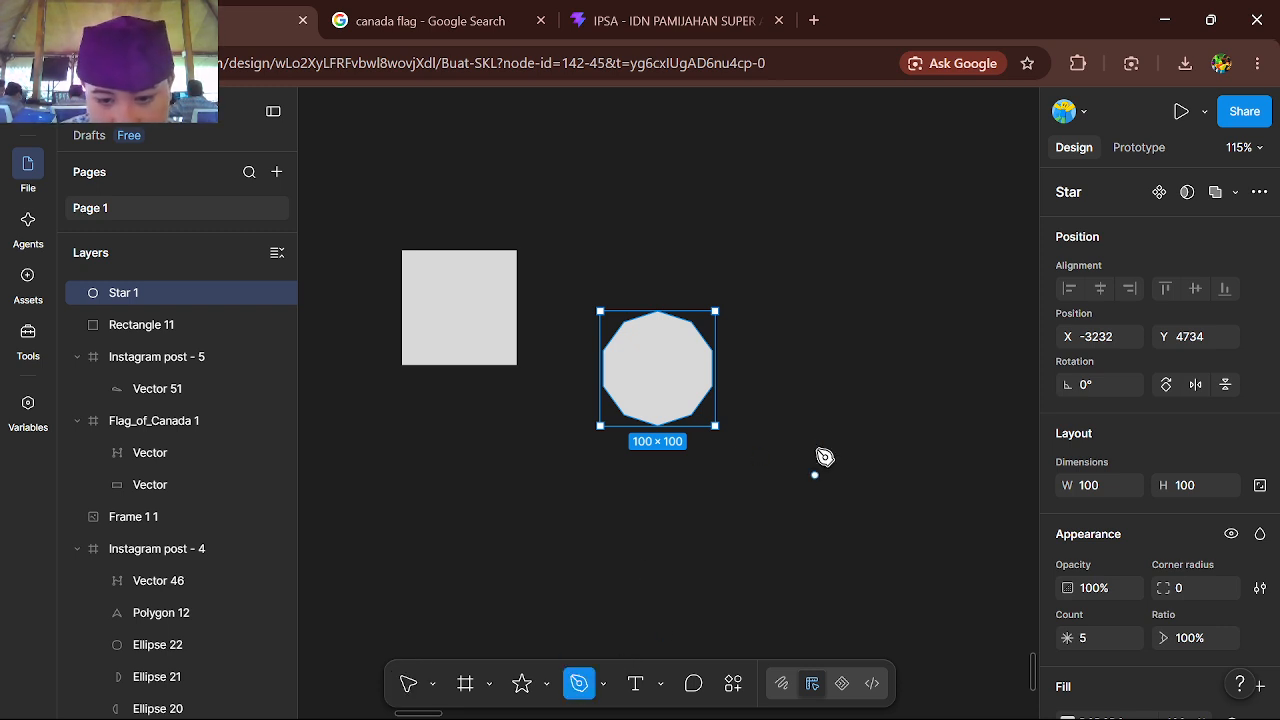
scroll(758, 506, right, 3)
click(673, 417)
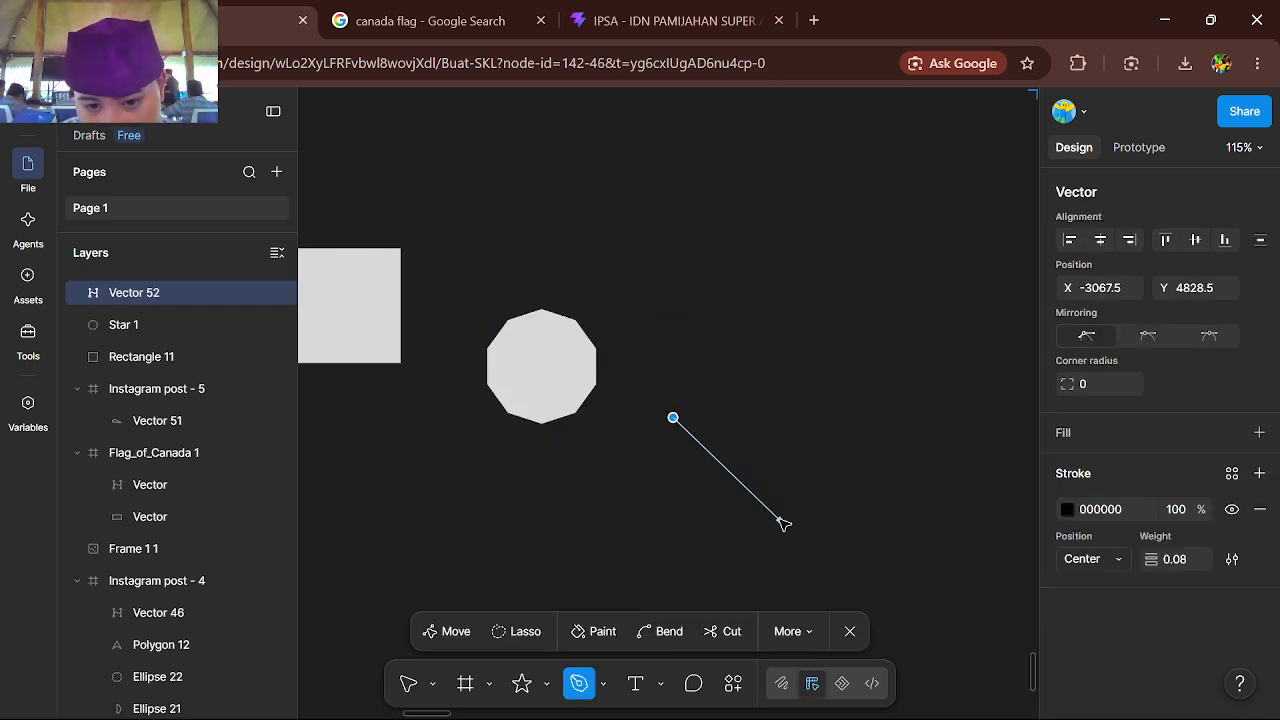
drag(779, 519, 778, 519)
click(740, 408)
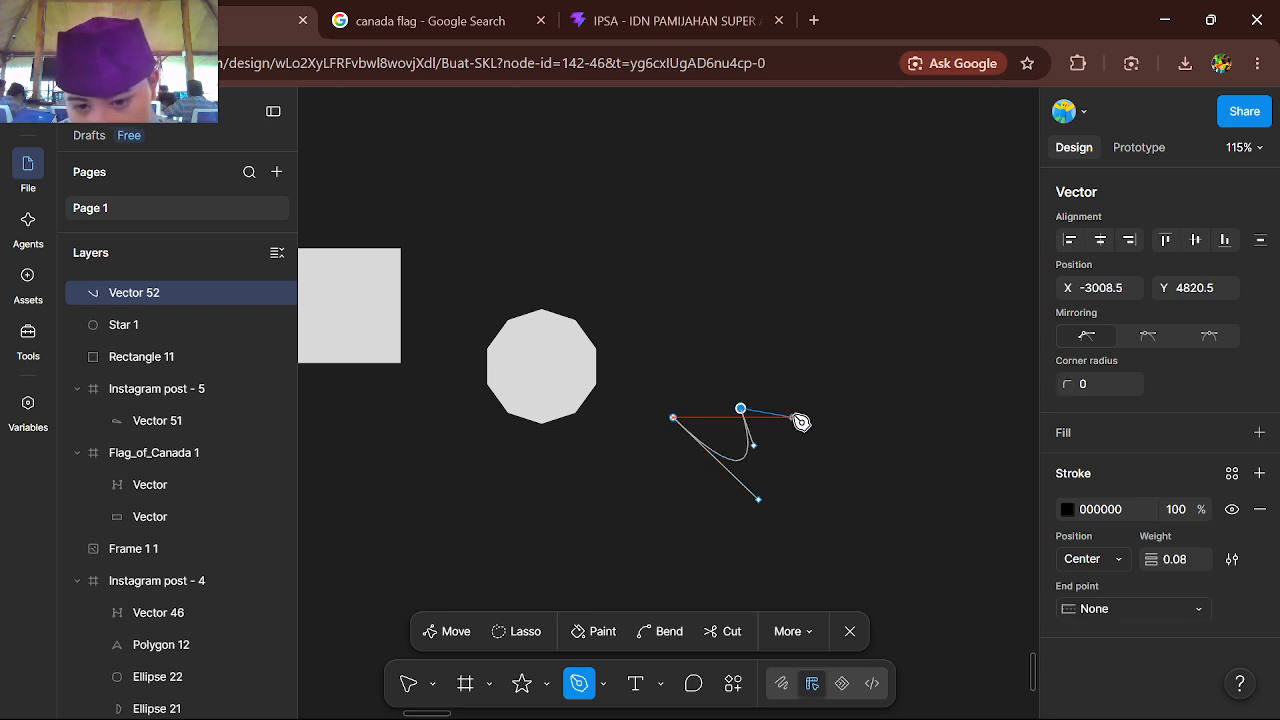
click(795, 417)
Extend the open path with six straight segments that zigzag and cross each other to its right
scroll(666, 454, right, 7)
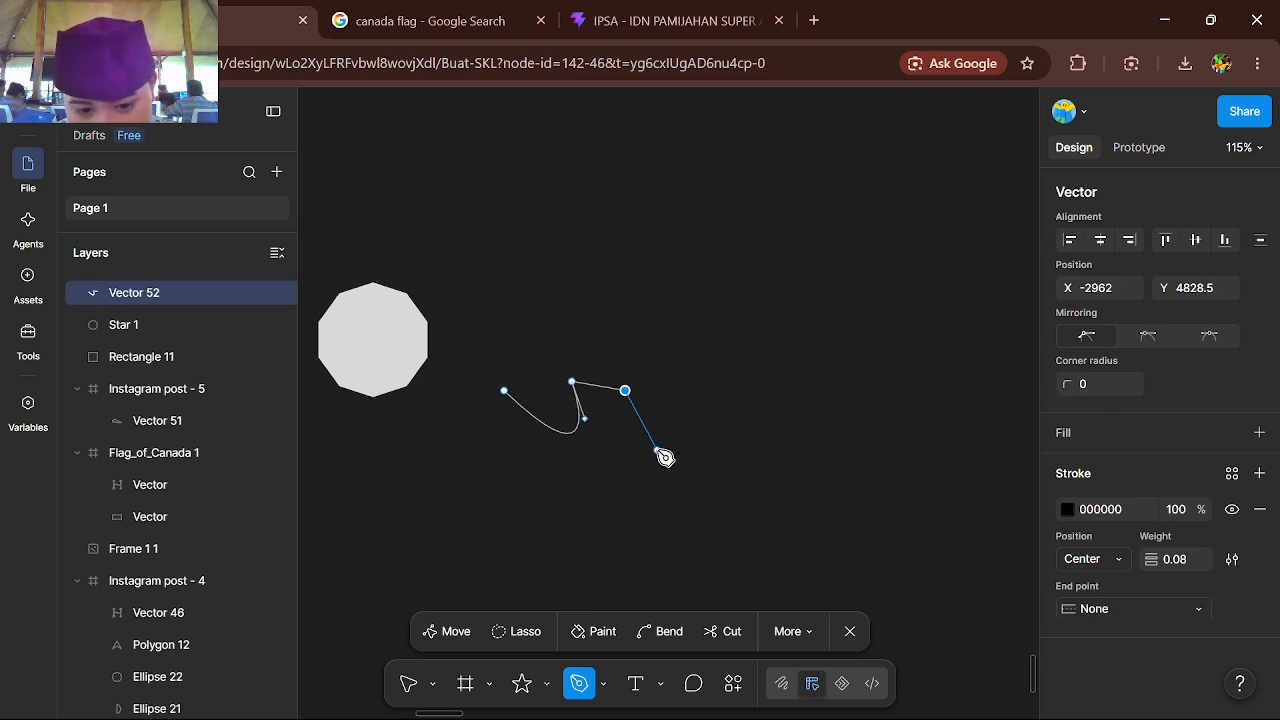
click(605, 382)
click(571, 253)
click(731, 321)
click(526, 398)
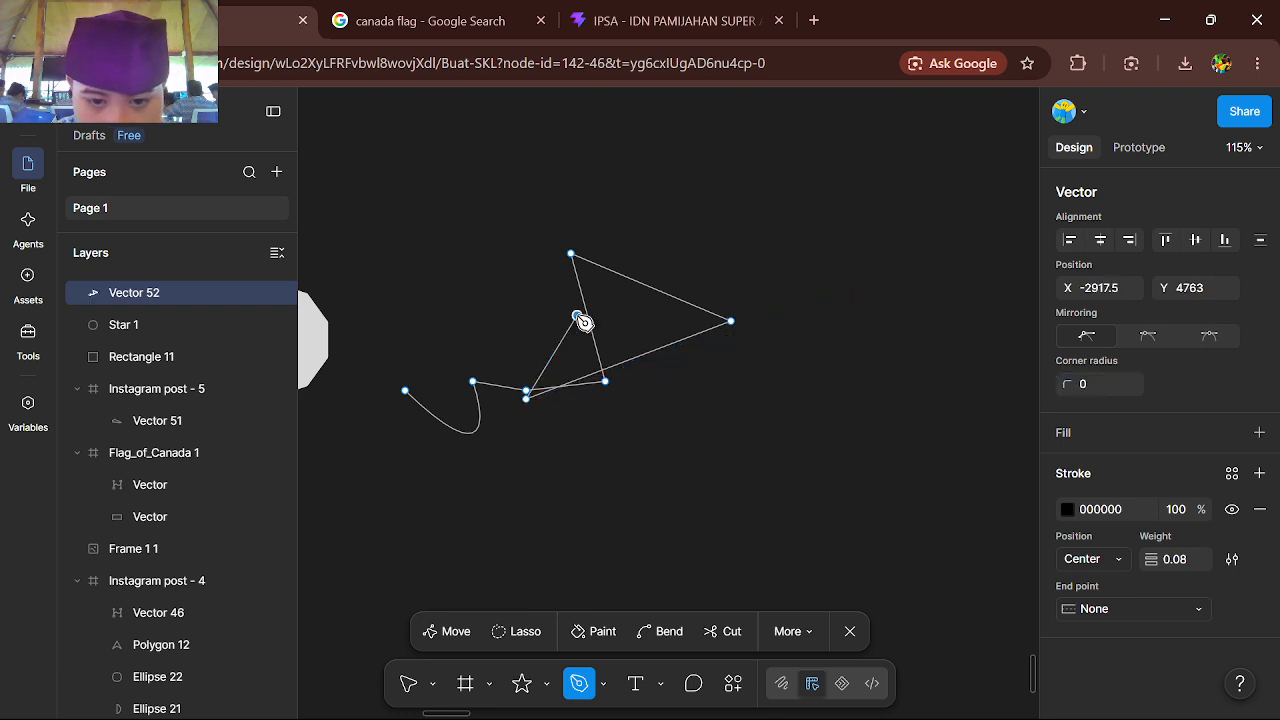
key(ctrl+l)
click(657, 381)
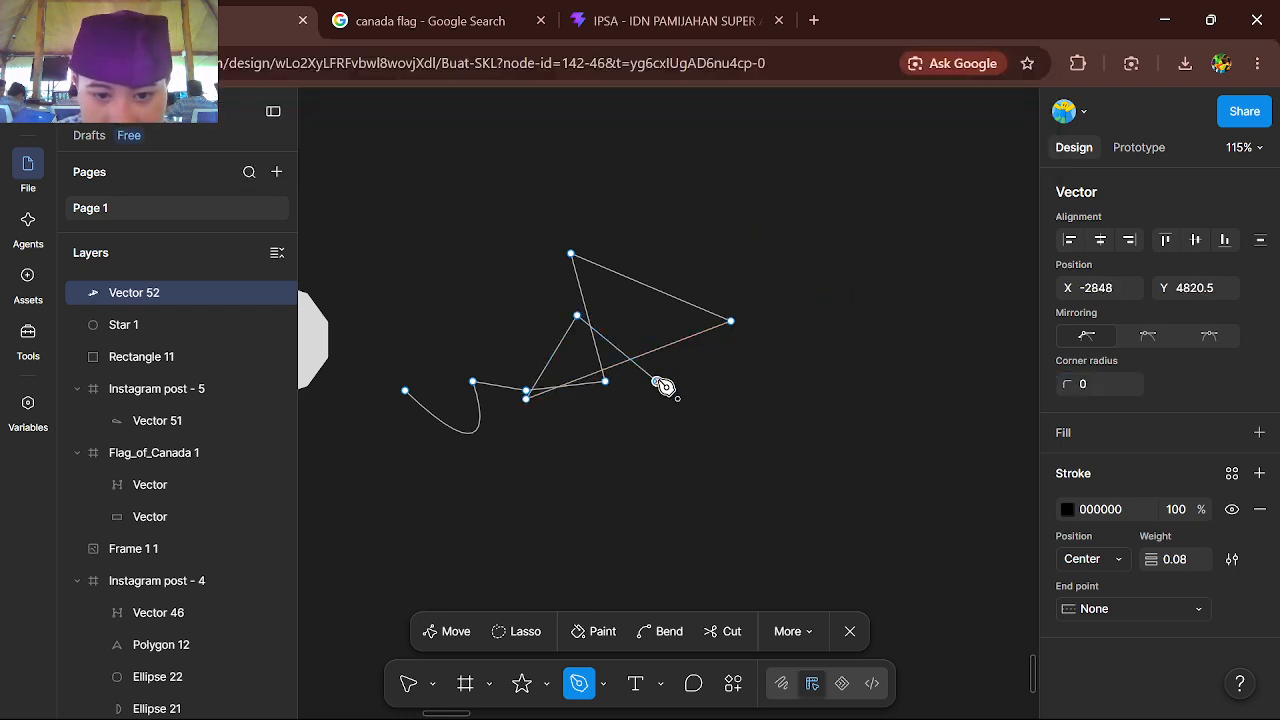
Shift the path's long diagonal segment left with Move, and drag it below and right of the other segments in Lasso mode
scroll(666, 384, left, 2)
scroll(620, 440, up, 4)
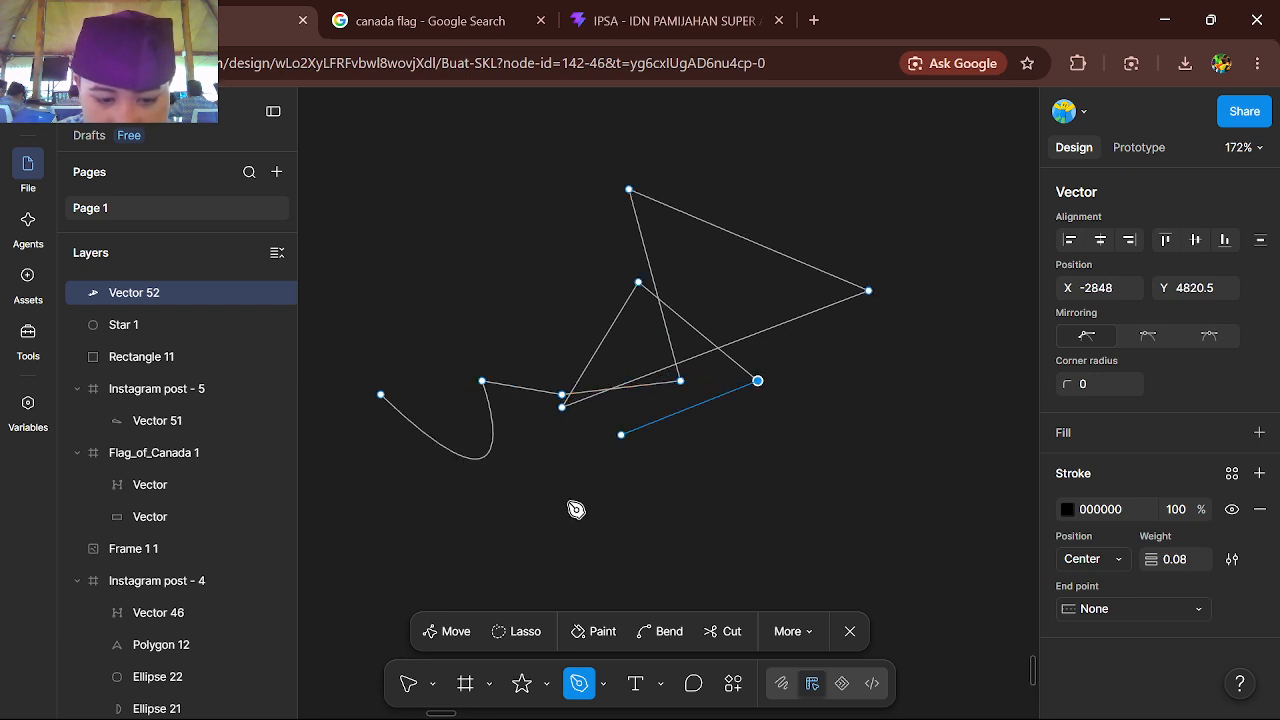
click(437, 631)
mouse_move(674, 362)
mouse_down()
mouse_move(691, 411)
mouse_move(644, 460)
mouse_move(545, 443)
mouse_move(511, 372)
mouse_up()
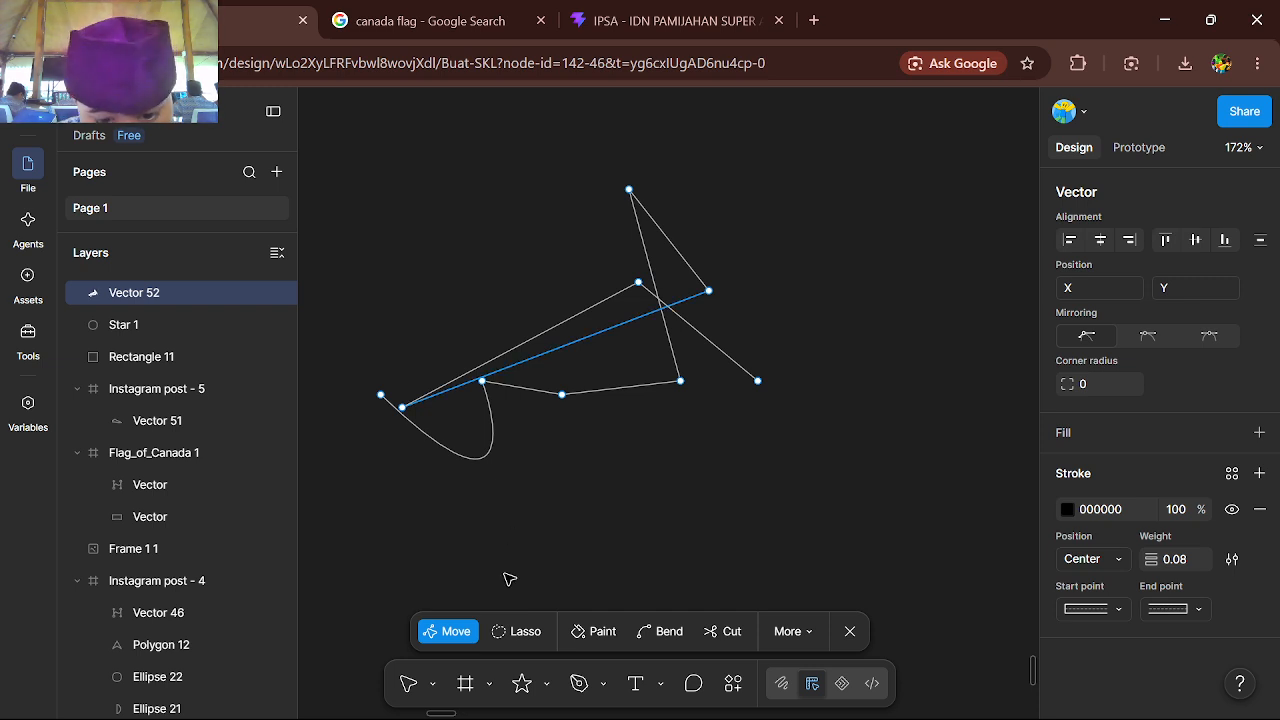
click(523, 628)
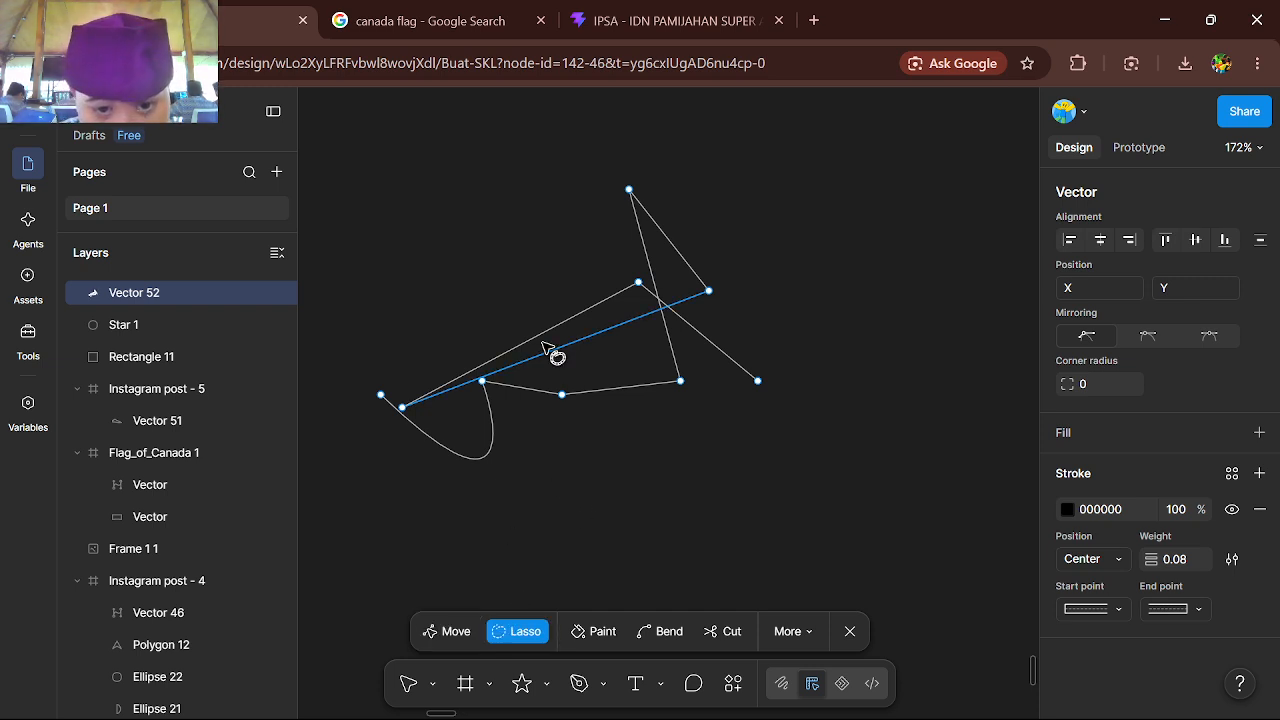
drag(545, 350, 781, 537)
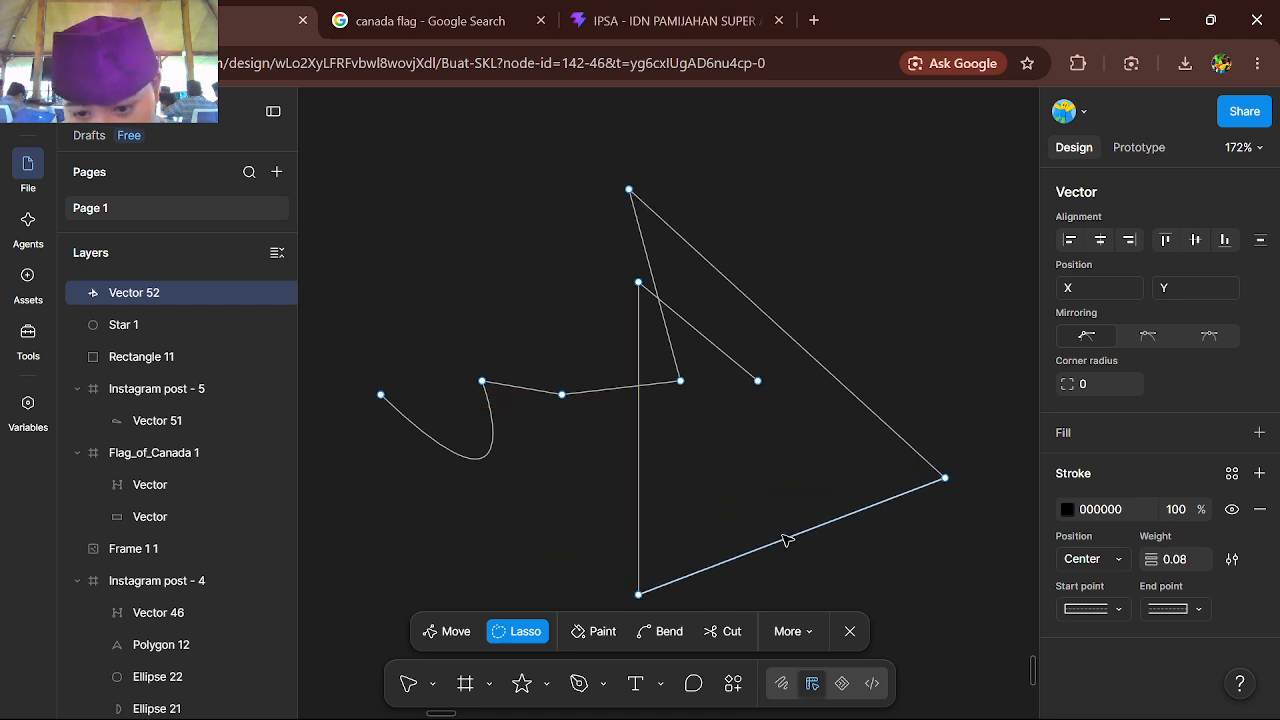
Add a D9D9D9 fill to the path's enclosed regions and select the large triangular region
click(598, 635)
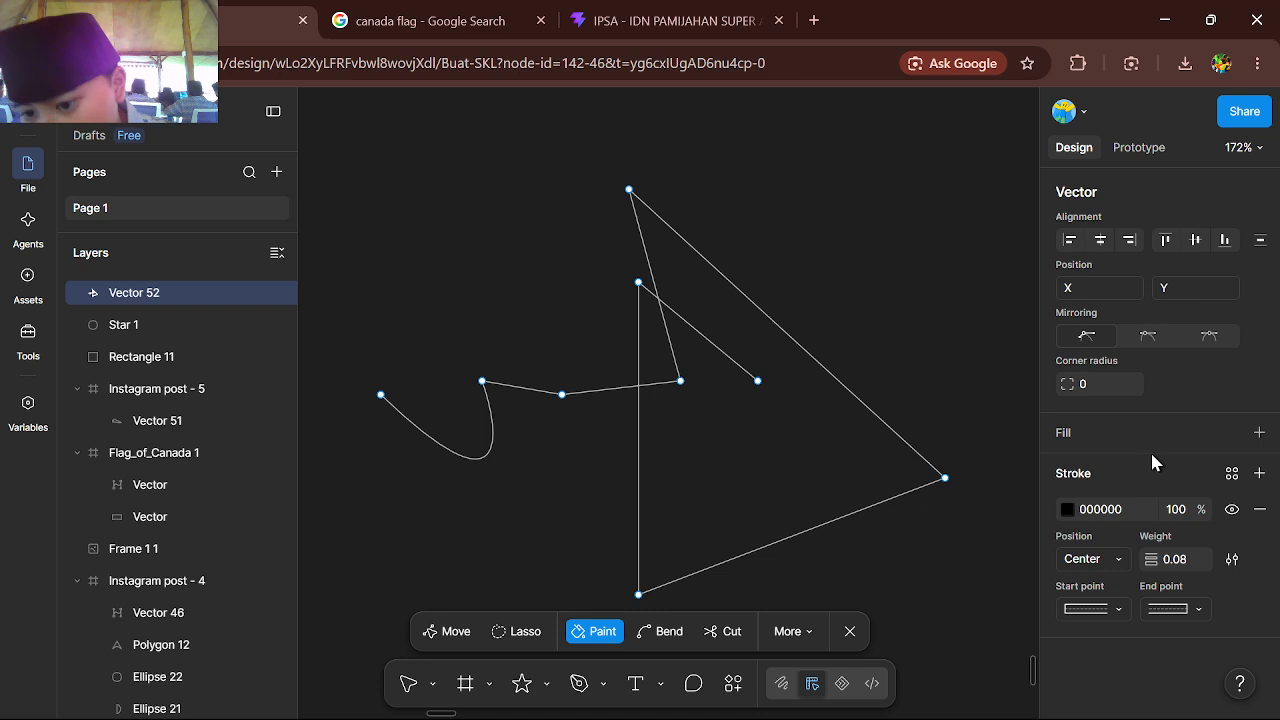
click(1260, 433)
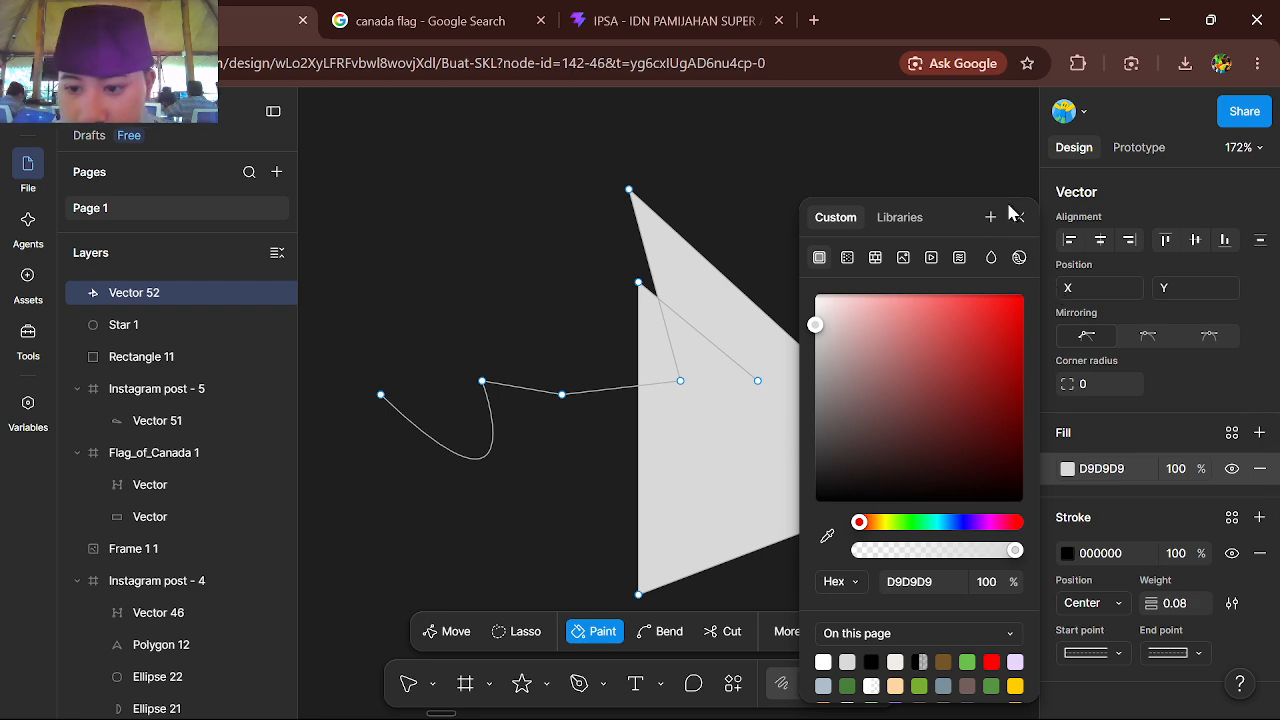
click(734, 479)
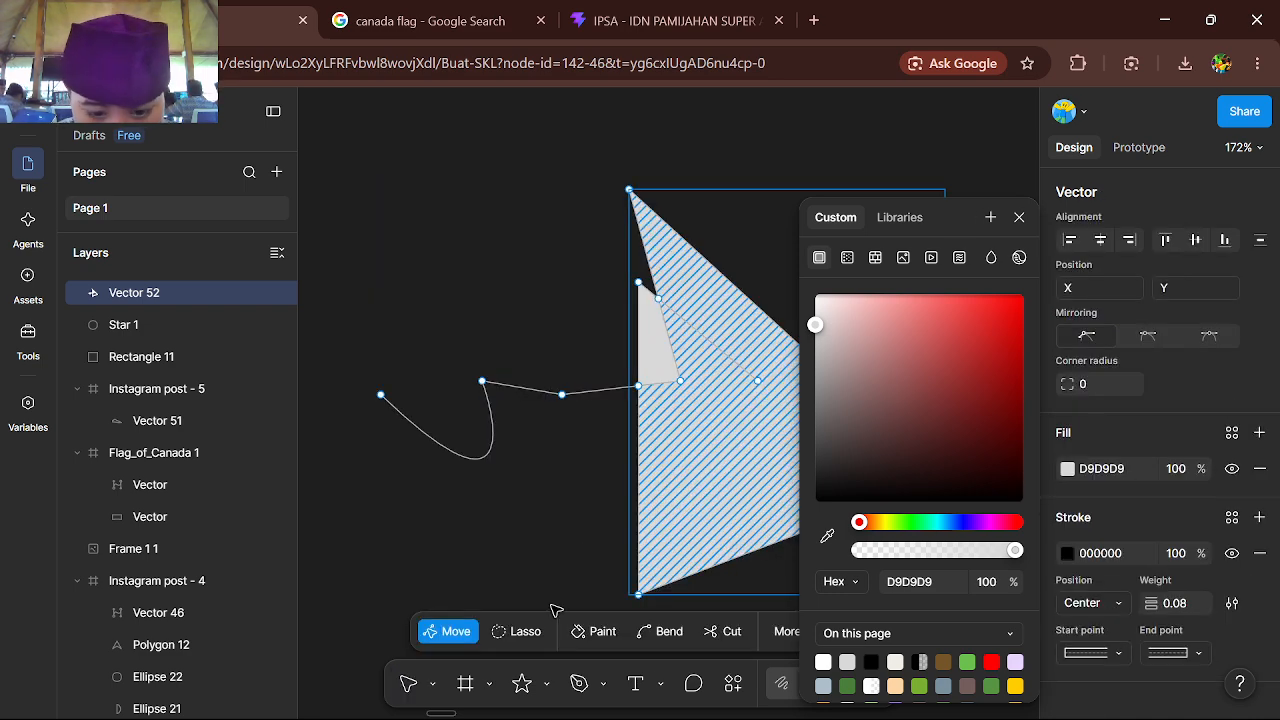
Switch to the Bend tool and pull the large filled region to the right, stretching the small region attached to it
click(672, 631)
scroll(686, 575, right, 1)
scroll(686, 575, down, 1)
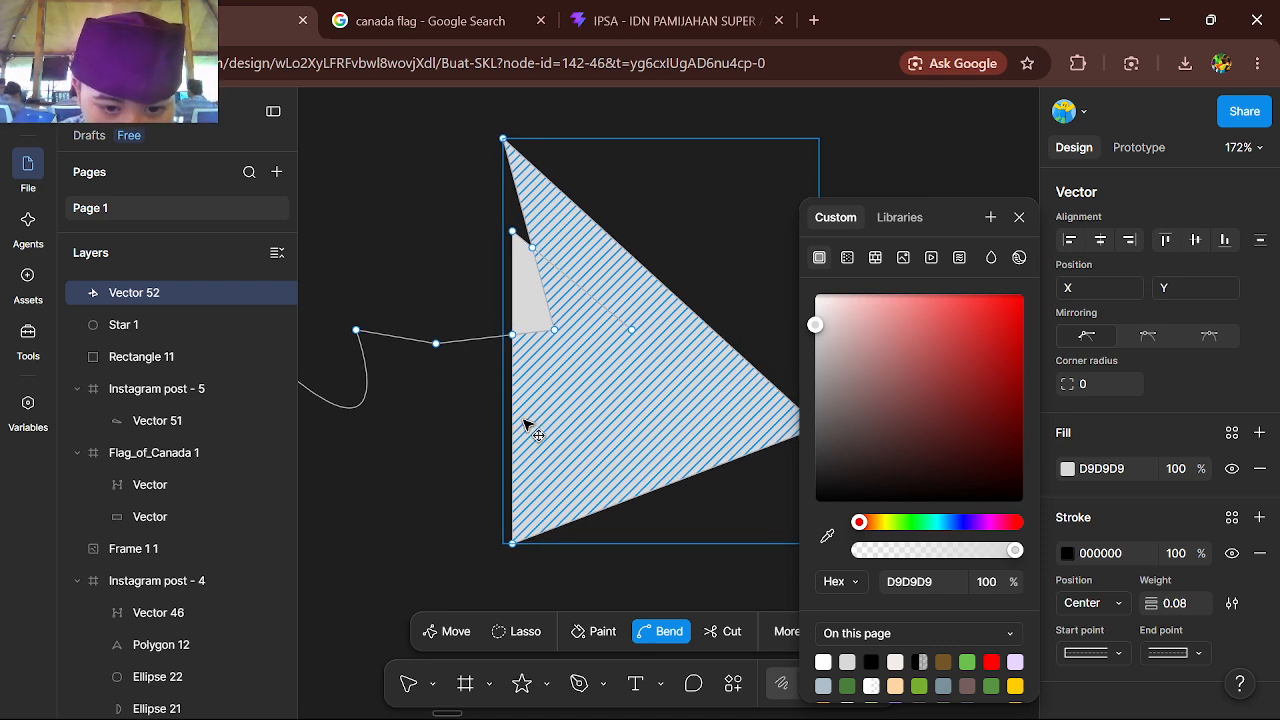
drag(527, 427, 703, 437)
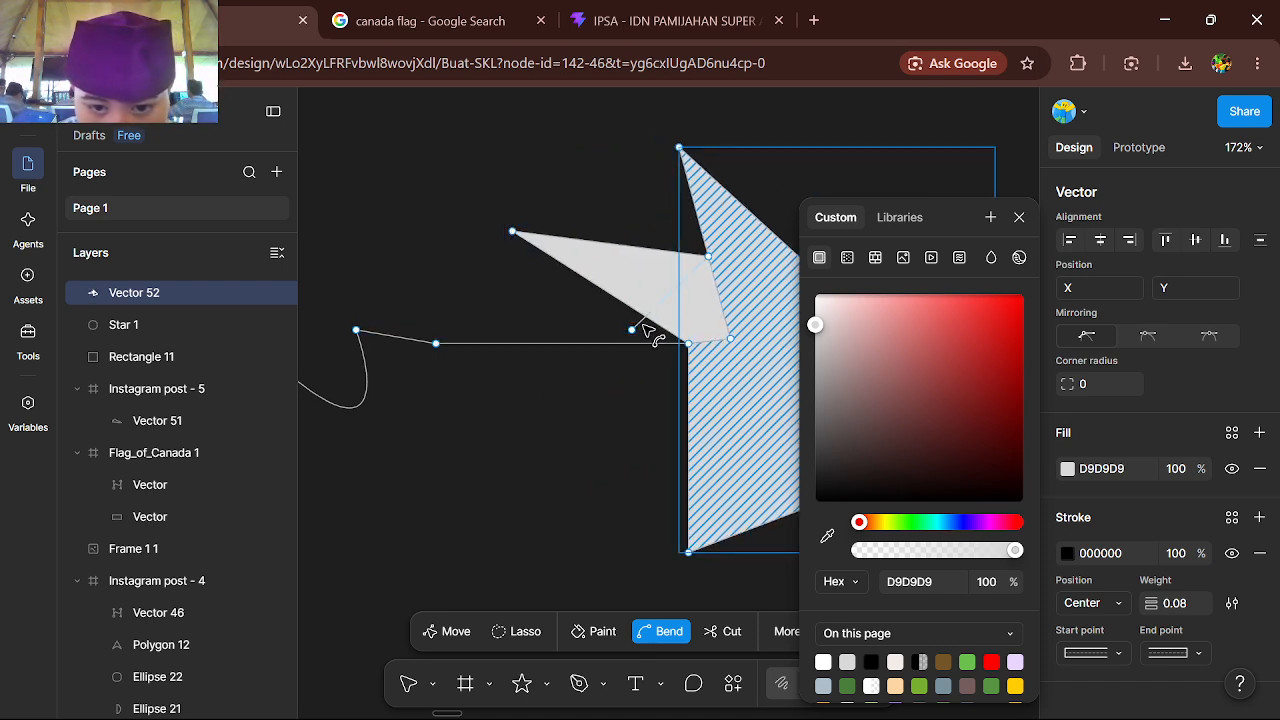
Bend the pointed far end of the small filled region into a rounded curve and close the color picker
scroll(585, 245, up, 5)
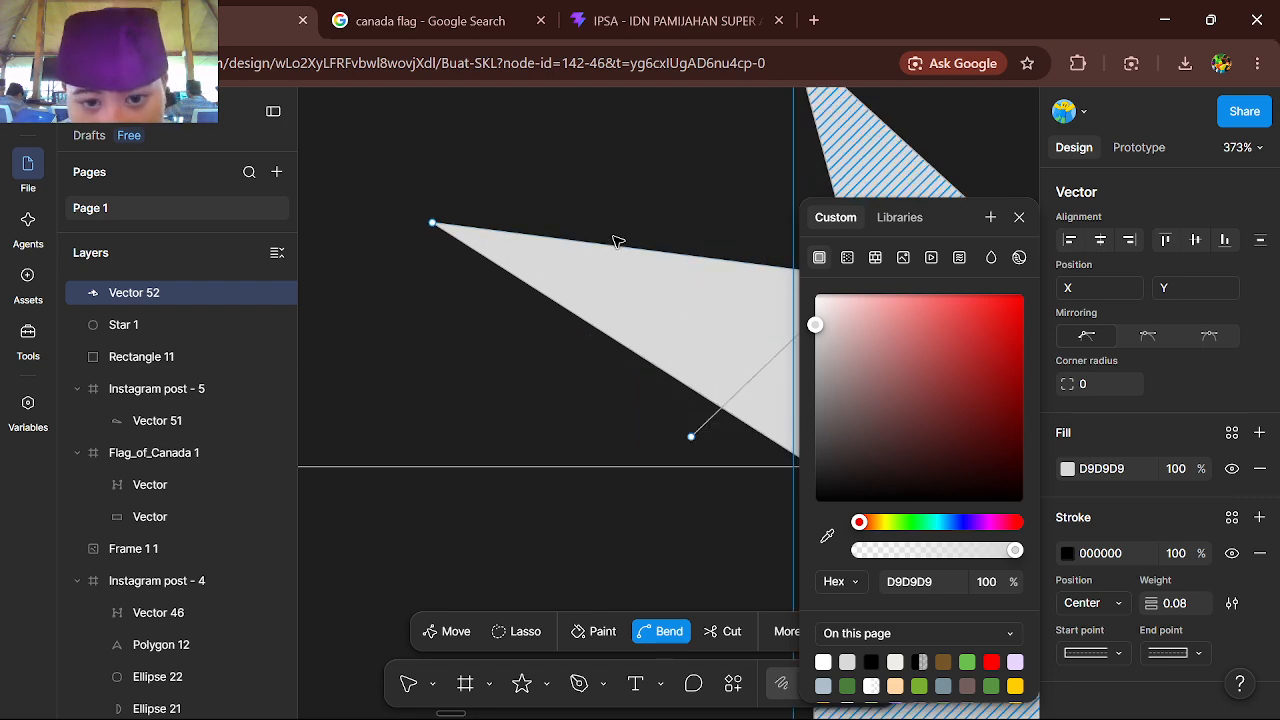
drag(613, 248, 542, 181)
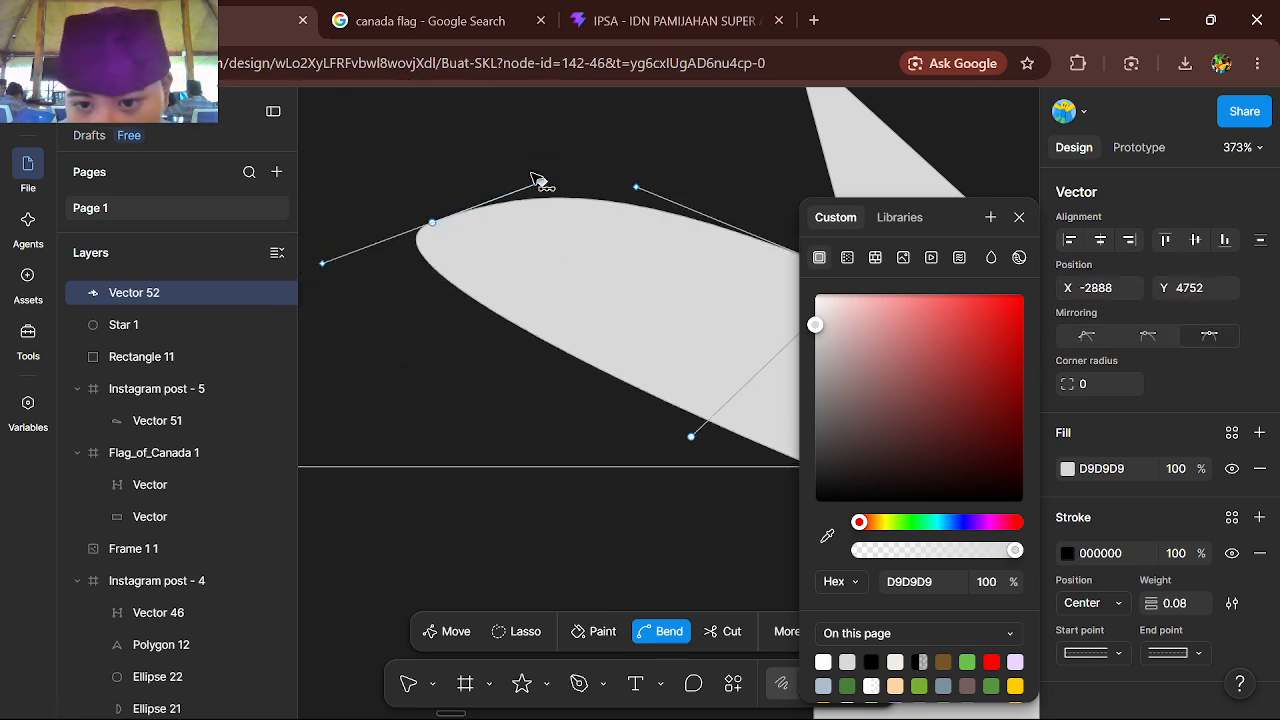
click(1019, 217)
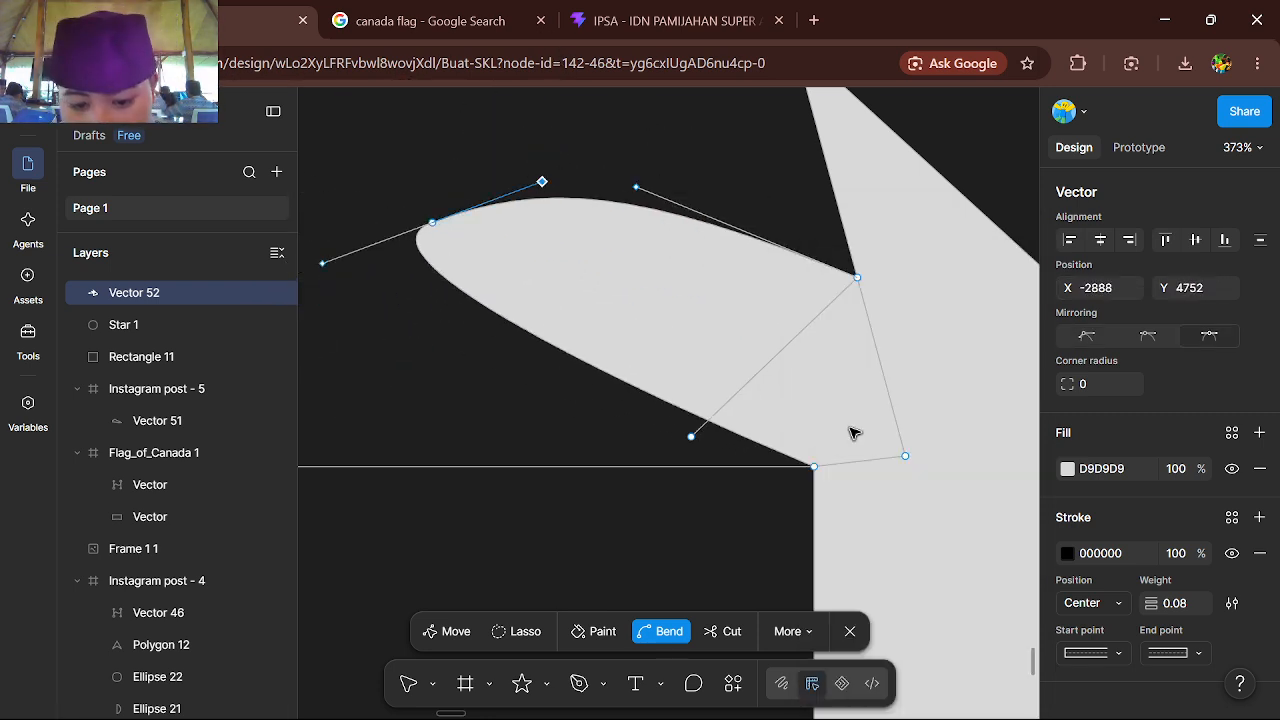
Cut diagonally across the rounded region with the Cut tool and move the severed piece away down and left
click(728, 631)
drag(779, 203, 505, 606)
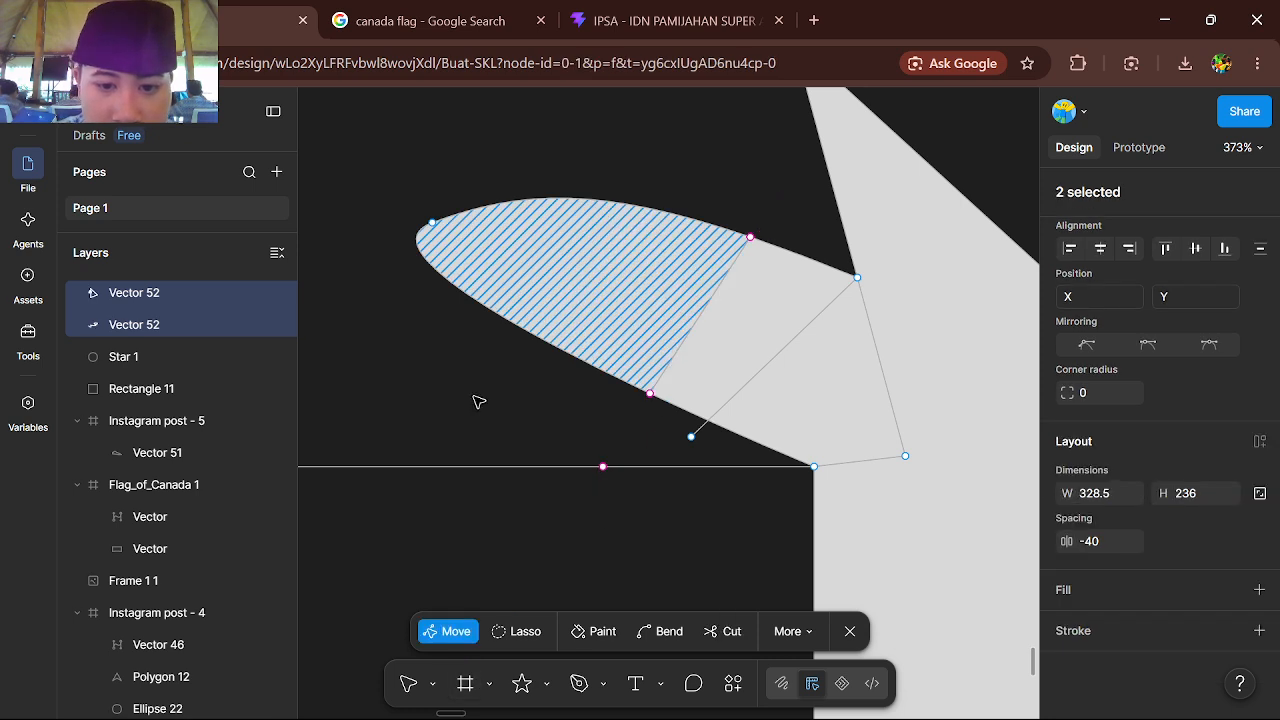
drag(636, 328, 478, 401)
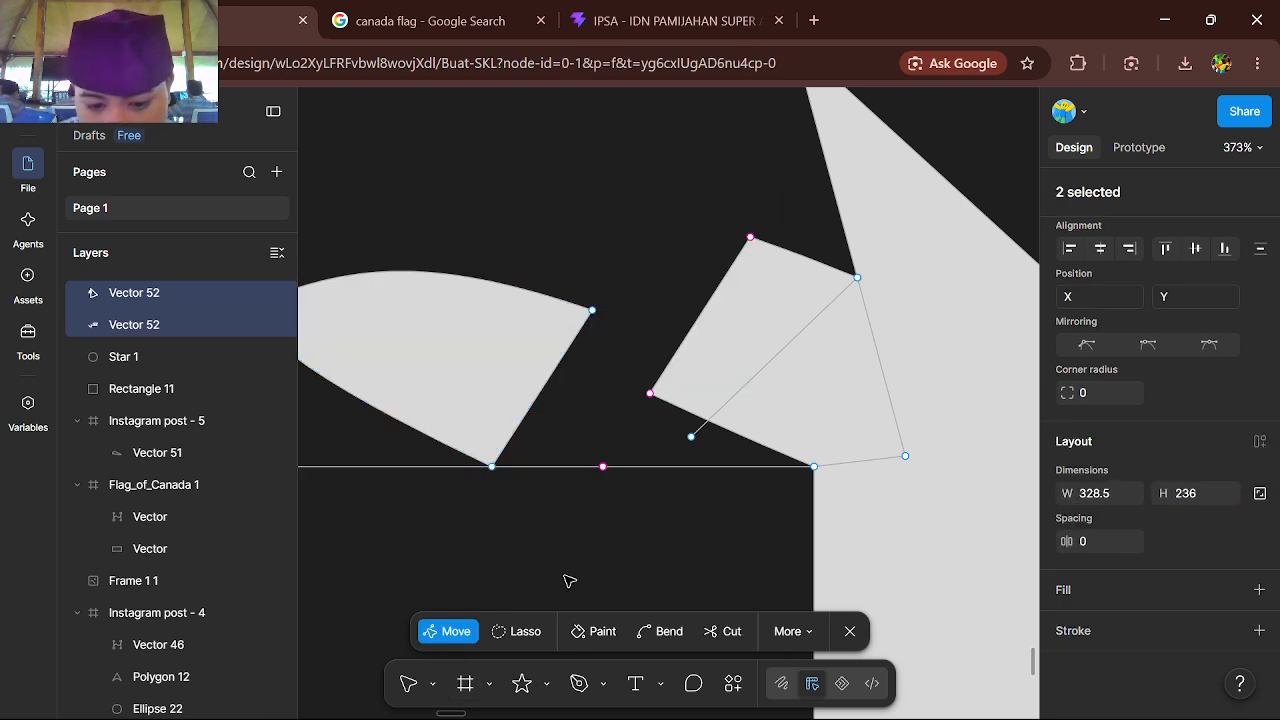
Draw a freehand zigzag line with the Pencil tool on the empty canvas above the filled vector pieces
scroll(565, 582, down, 4)
click(808, 638)
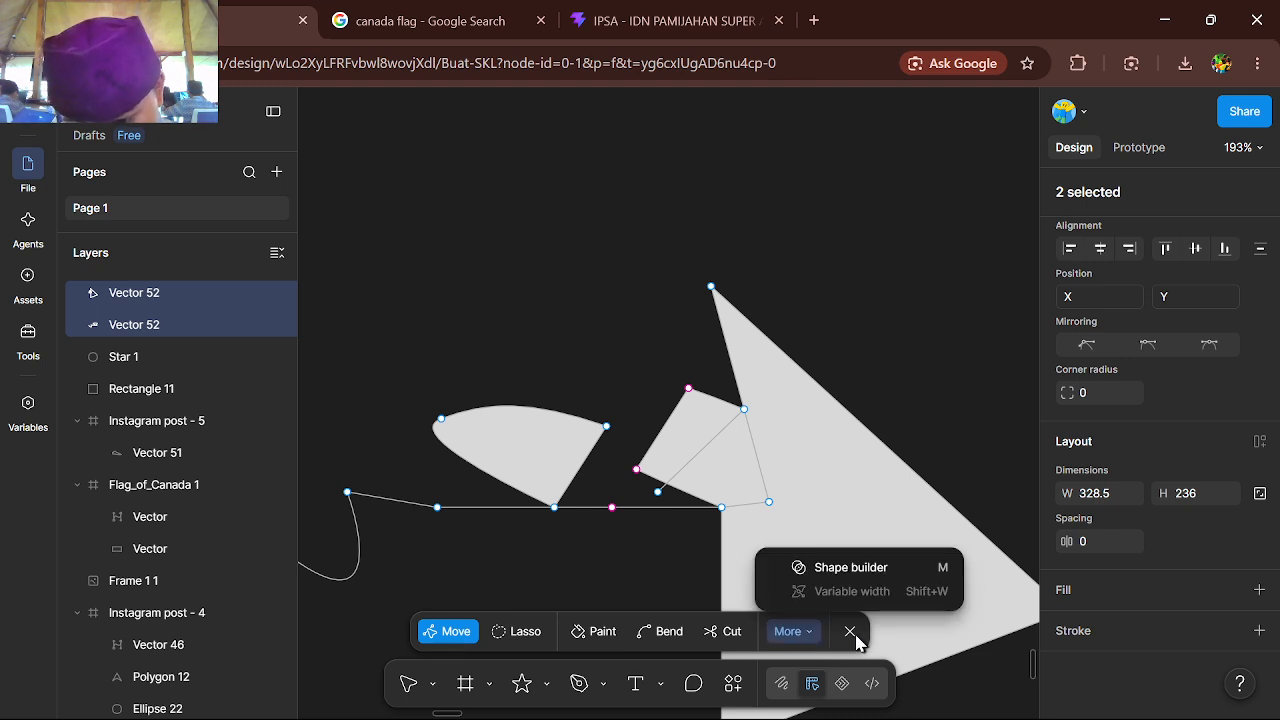
click(601, 684)
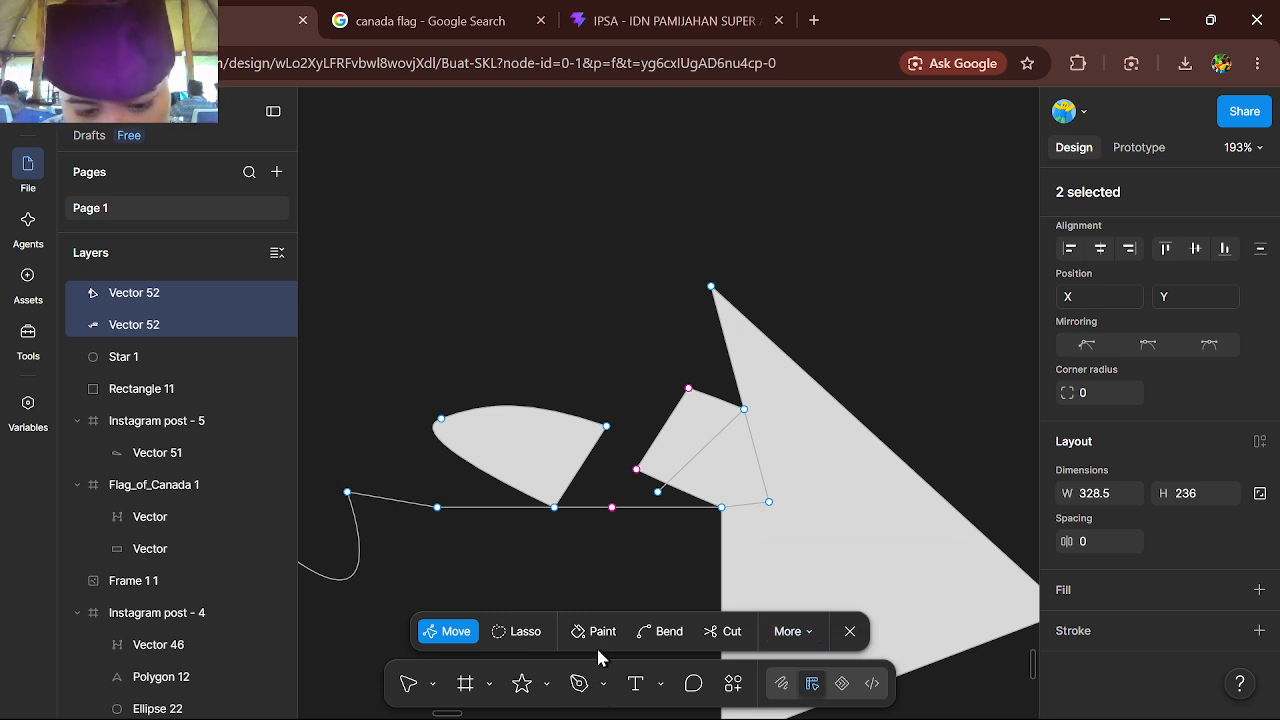
click(603, 684)
click(666, 643)
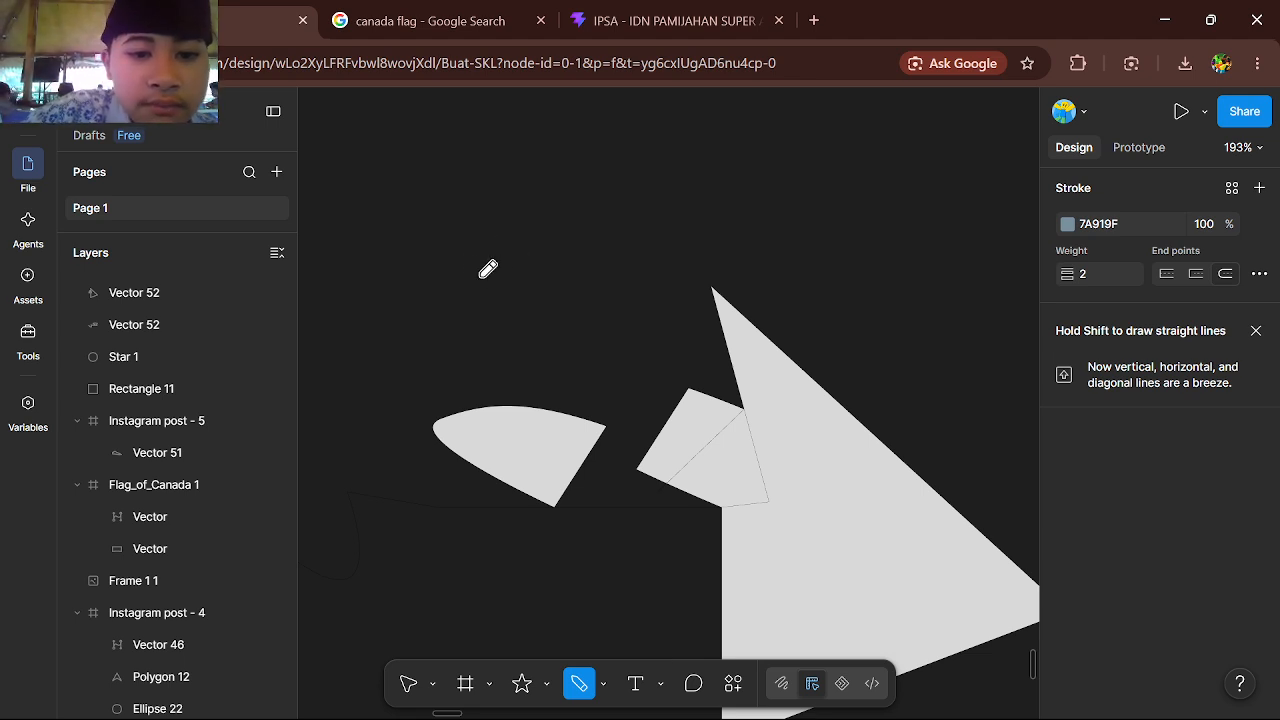
mouse_move(480, 322)
mouse_down()
mouse_move(552, 251)
mouse_move(572, 300)
mouse_move(607, 303)
mouse_up()
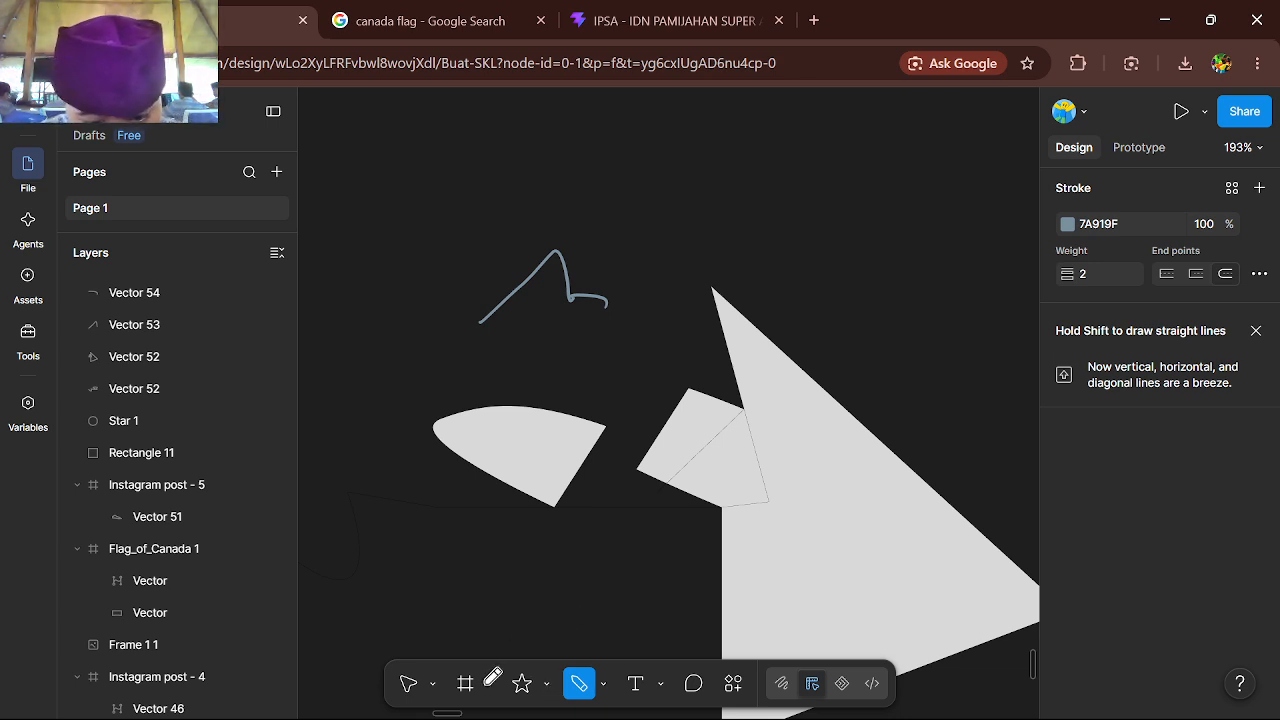
Add the text "anything" on the empty canvas beside the large triangular shape
click(628, 697)
scroll(752, 486, down, 5)
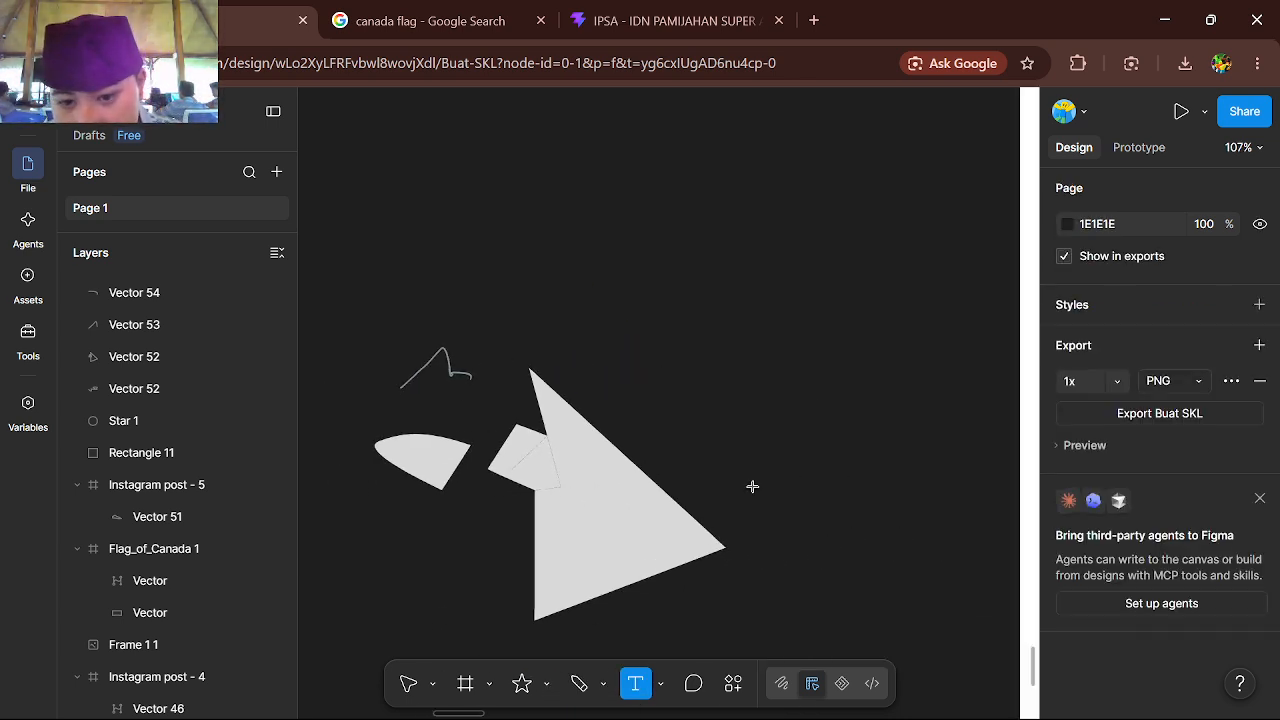
click(752, 486)
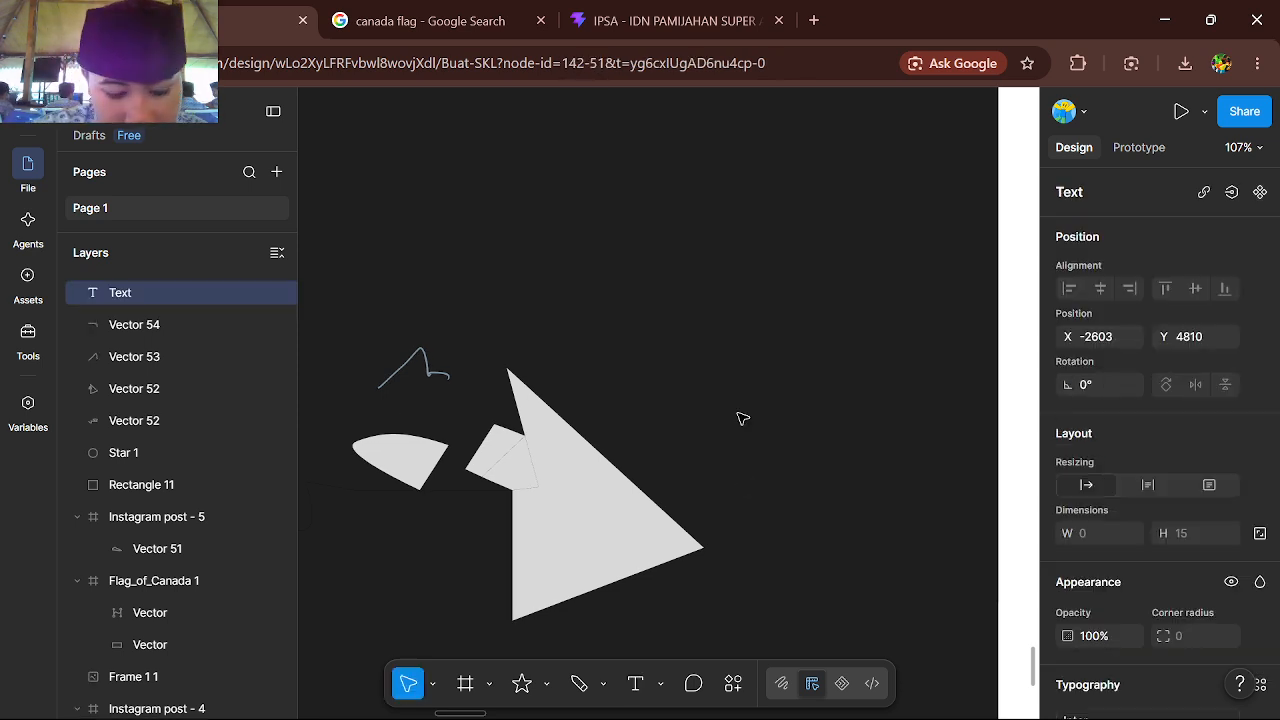
text(anythi)
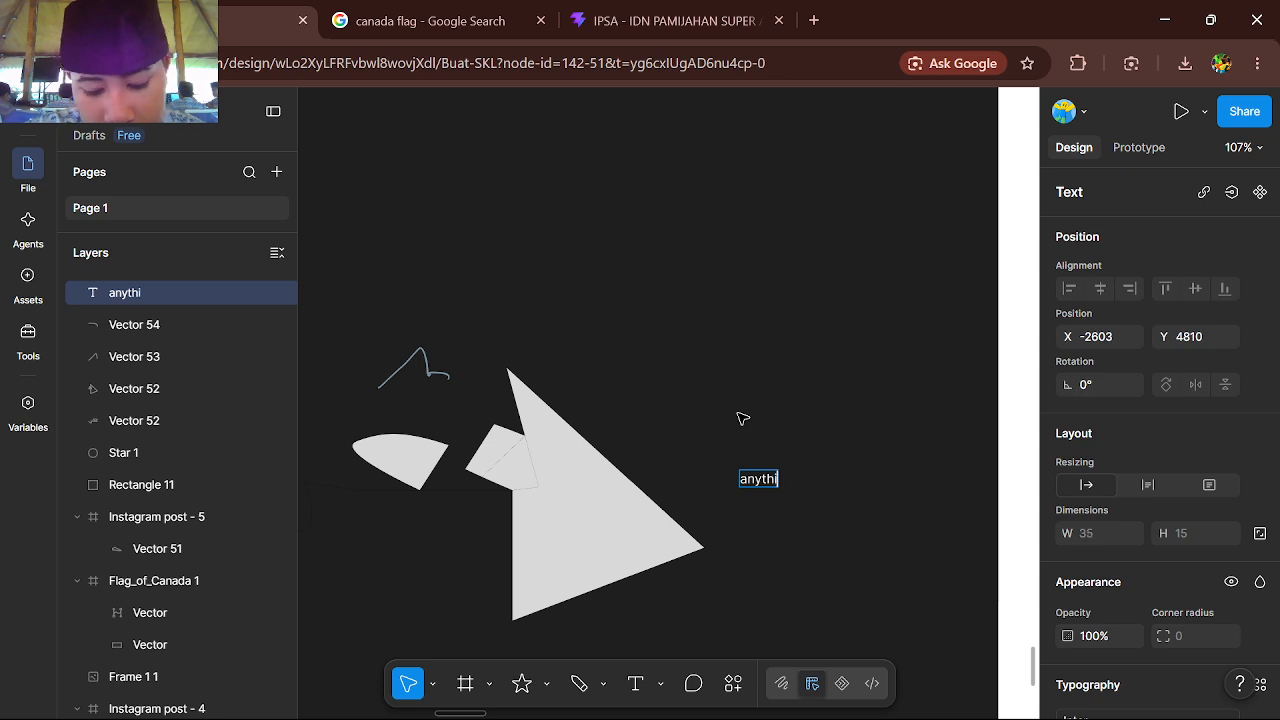
text(ng)
Browse the installed fonts and the available font categories for the "anything" text
scroll(1166, 496, down, 5)
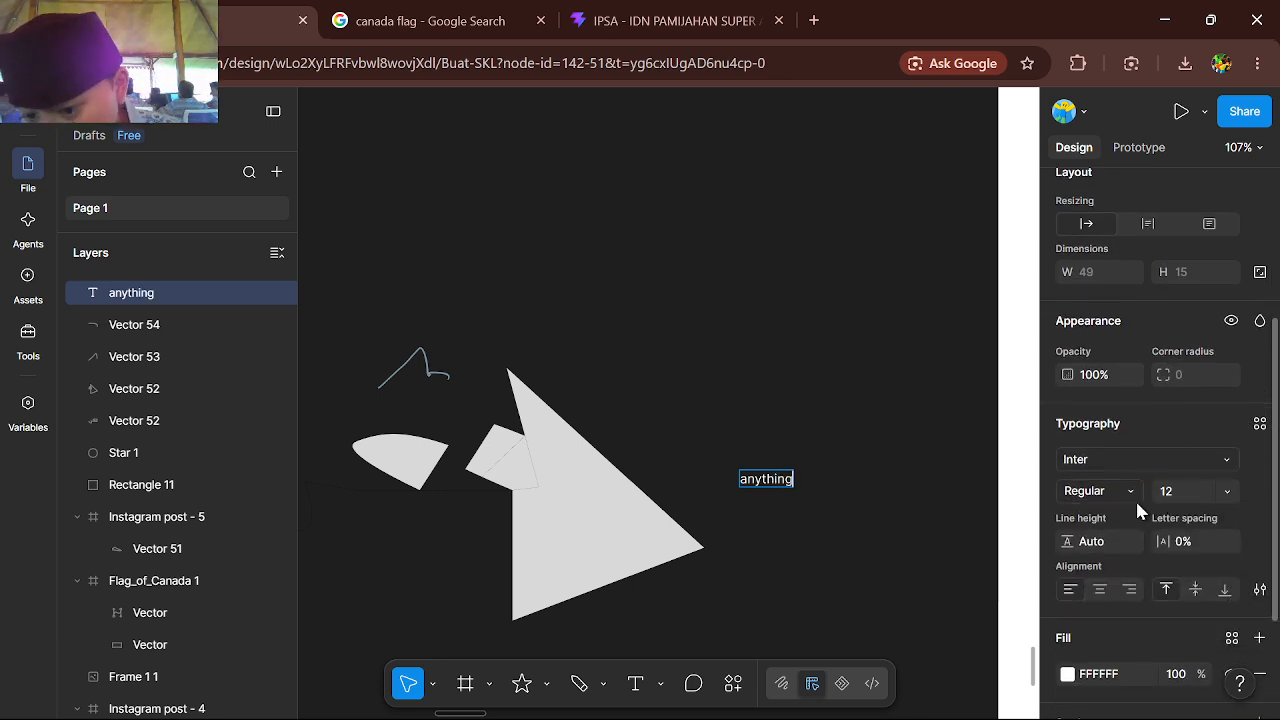
click(1090, 462)
scroll(910, 631, down, 10)
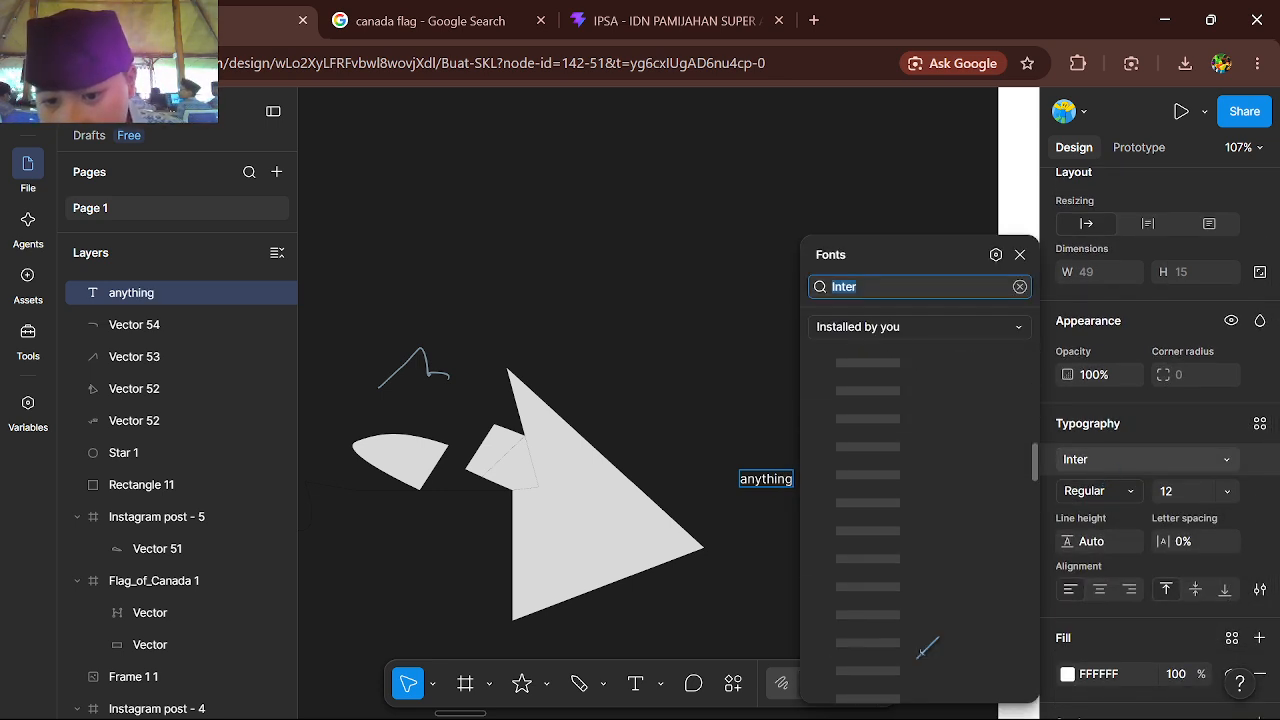
scroll(922, 645, up, 5)
scroll(903, 431, down, 1)
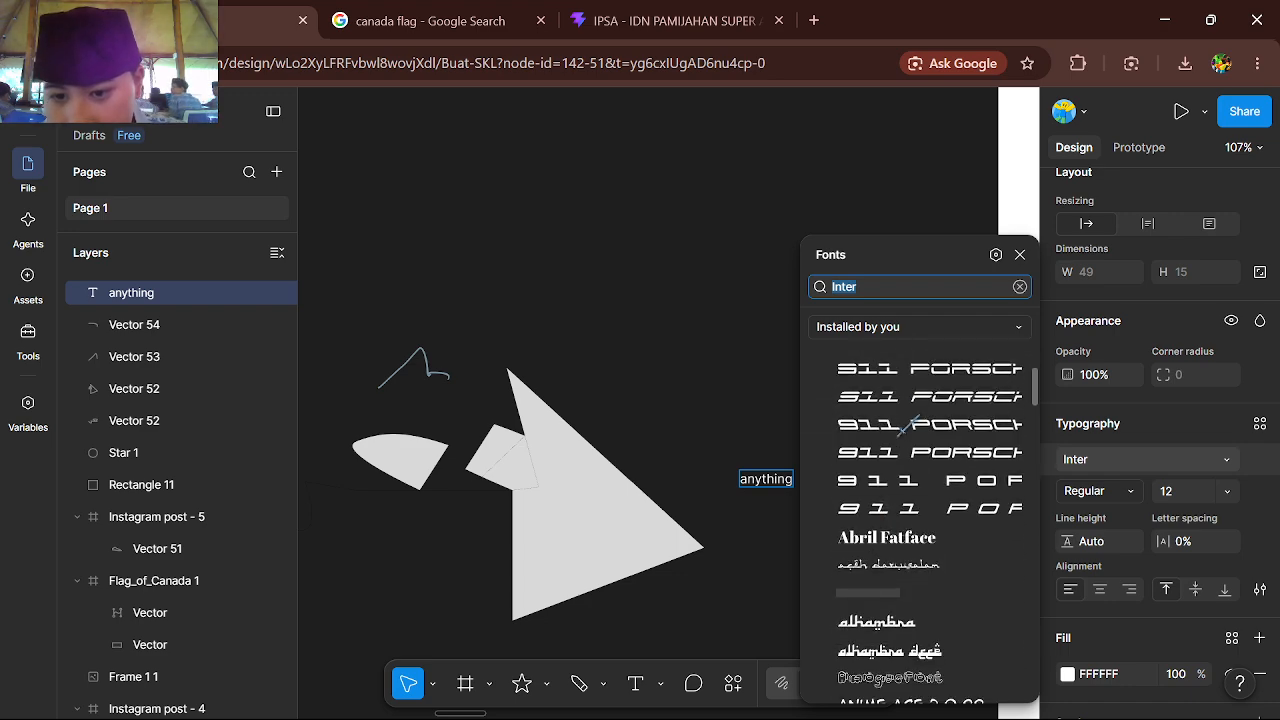
click(860, 330)
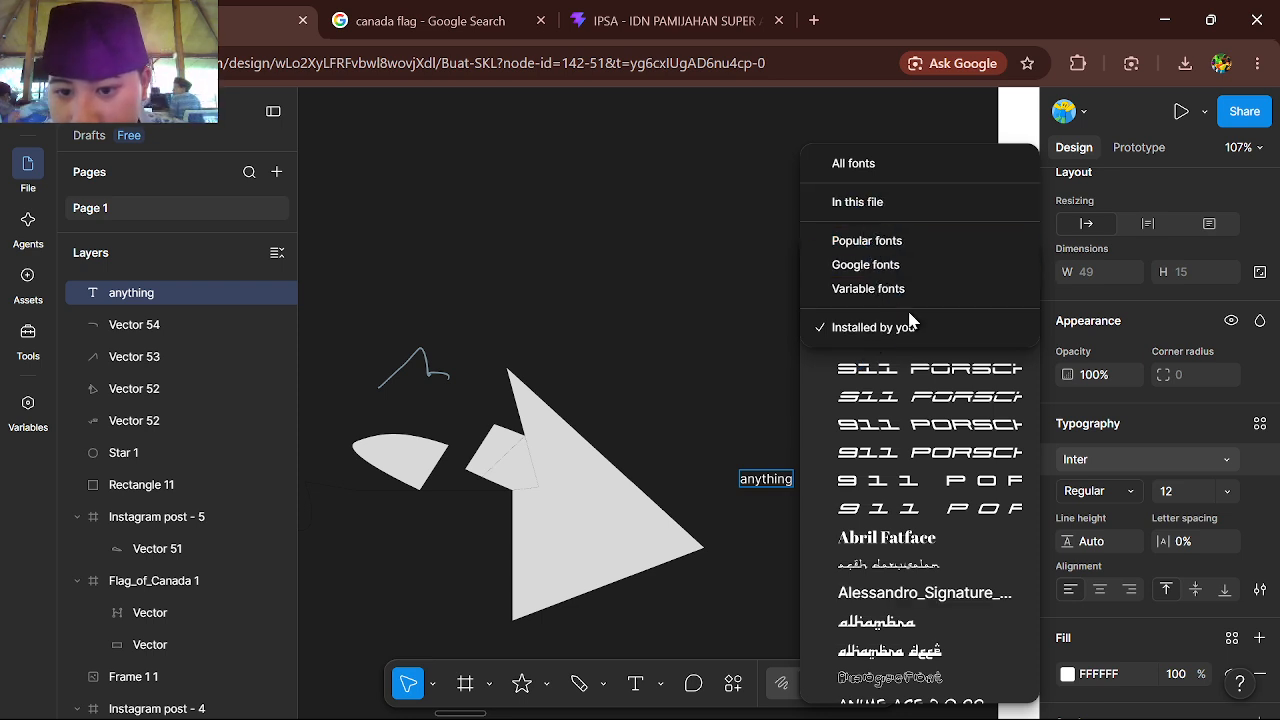
click(767, 342)
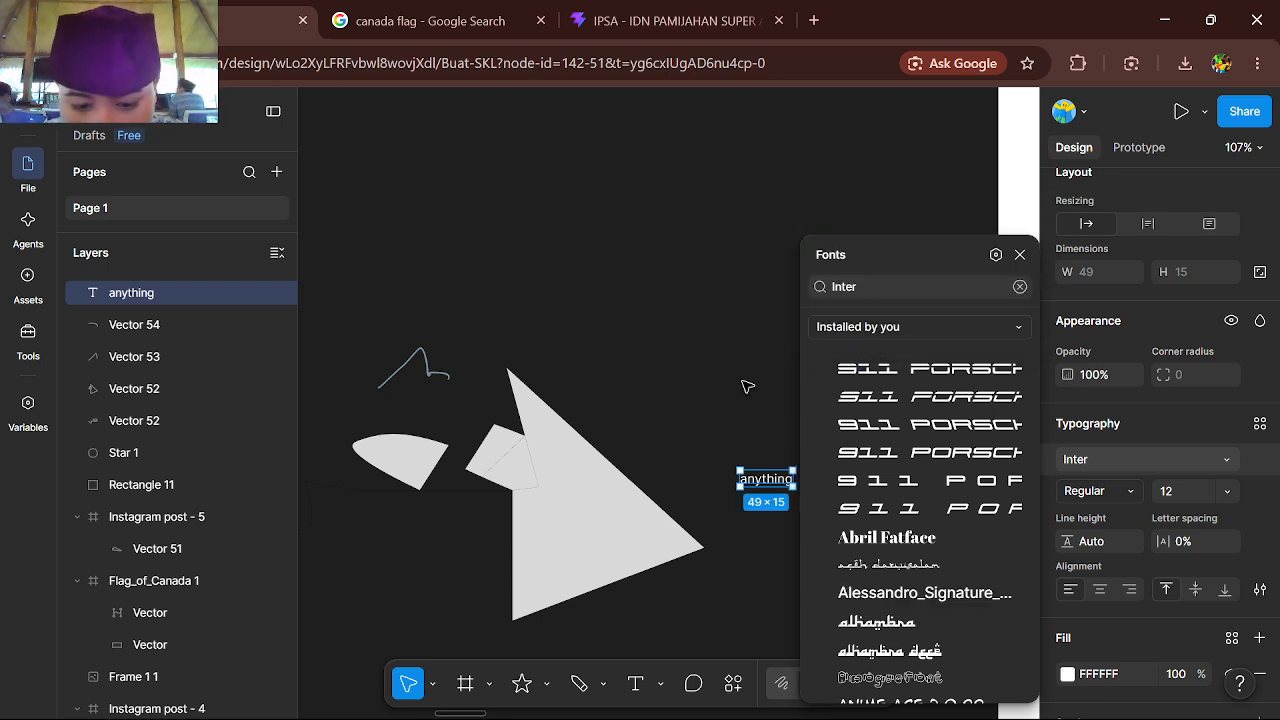
Delete the "anything" text from the canvas
click(714, 586)
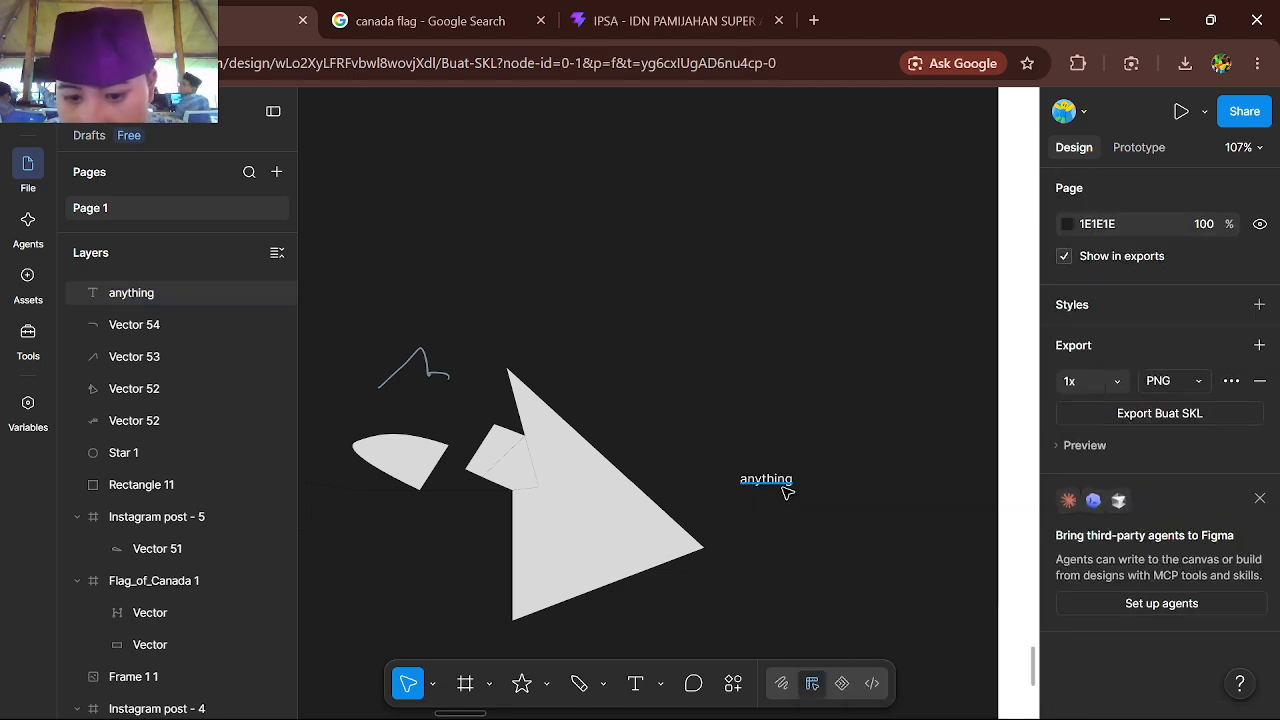
click(779, 484)
key(Delete)
Examine the illustration with the walking character and grass tufts, along with the grass reference image beside it
scroll(780, 485, down, 5)
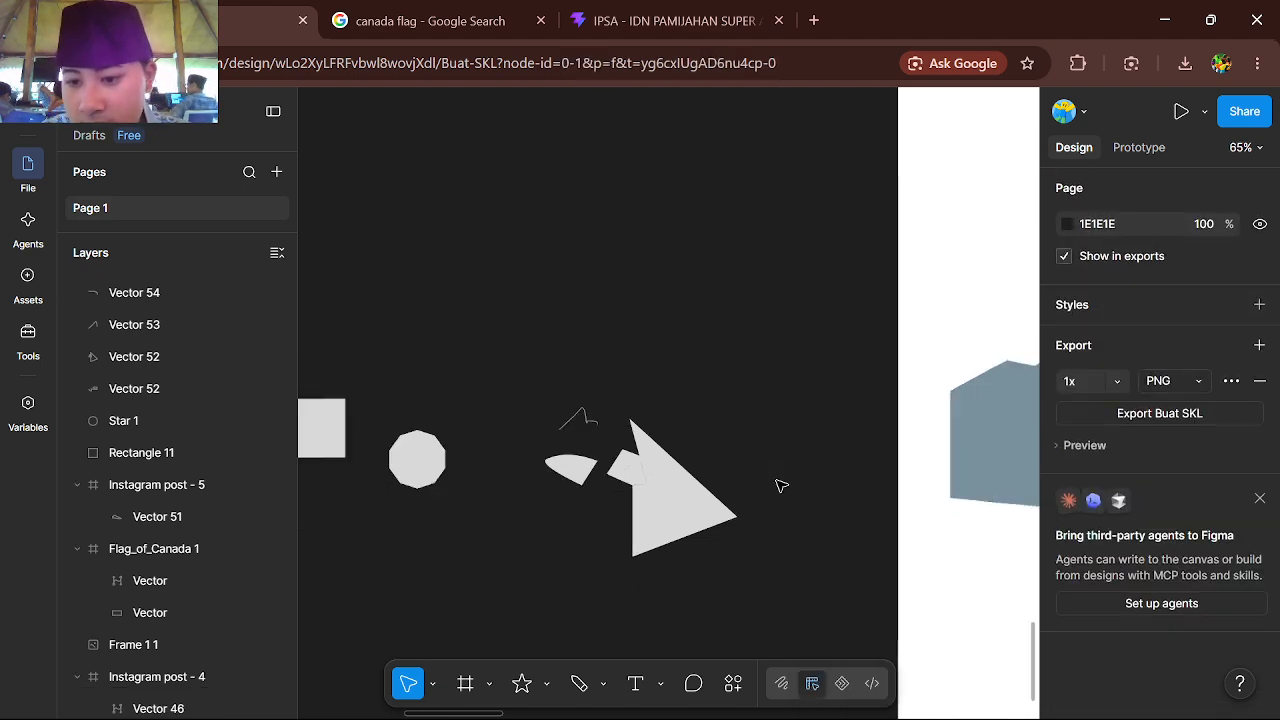
scroll(780, 485, right, 3)
scroll(780, 485, up, 3)
scroll(779, 484, right, 5)
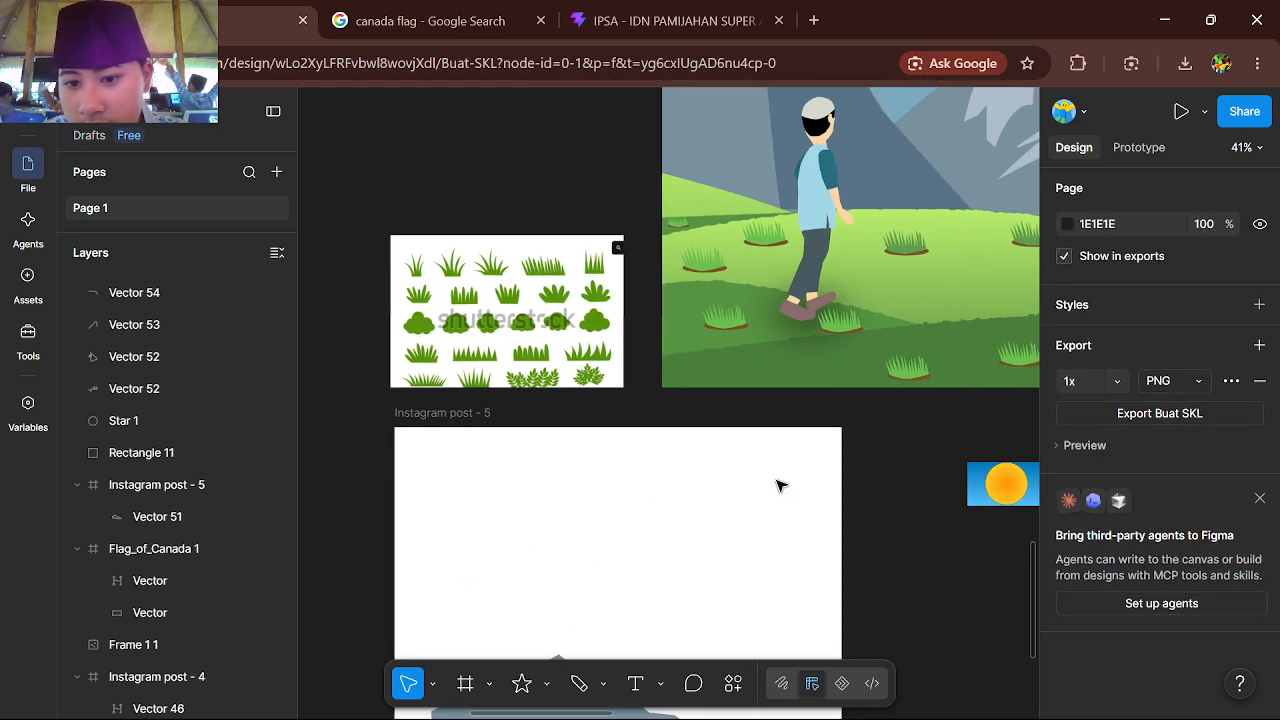
scroll(779, 484, up, 5)
scroll(780, 485, up, 5)
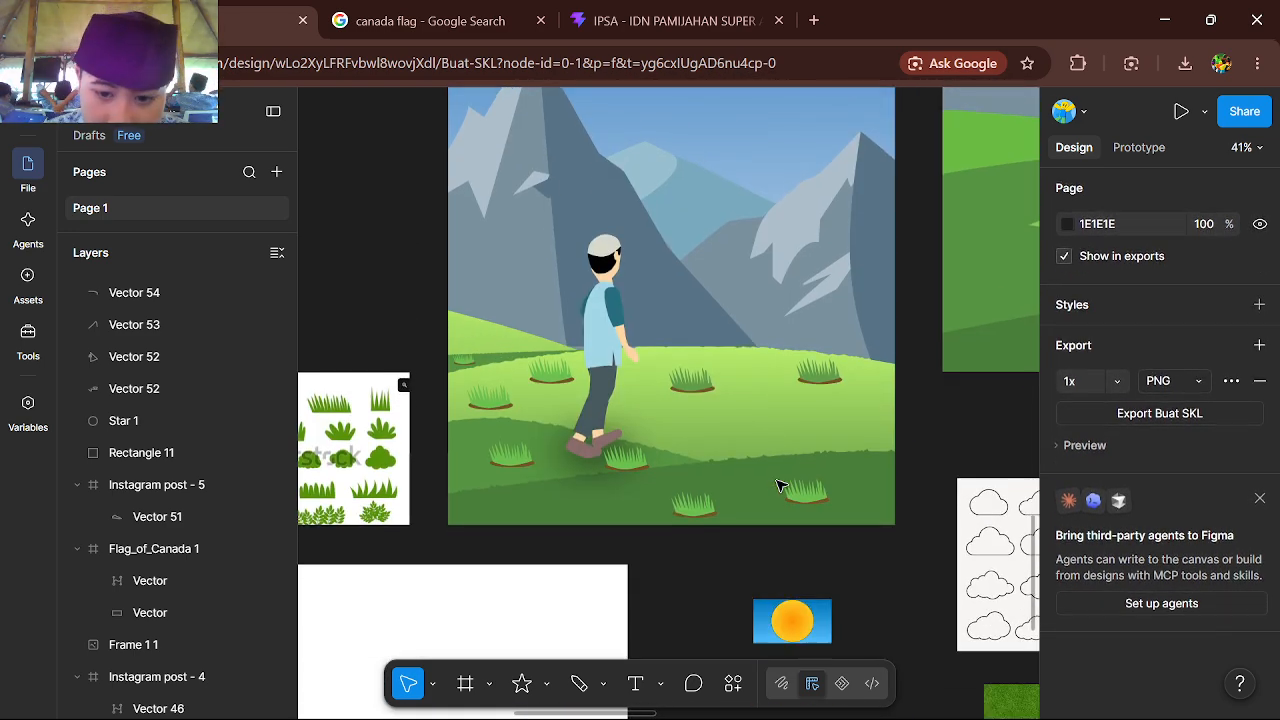
scroll(391, 429, left, 3)
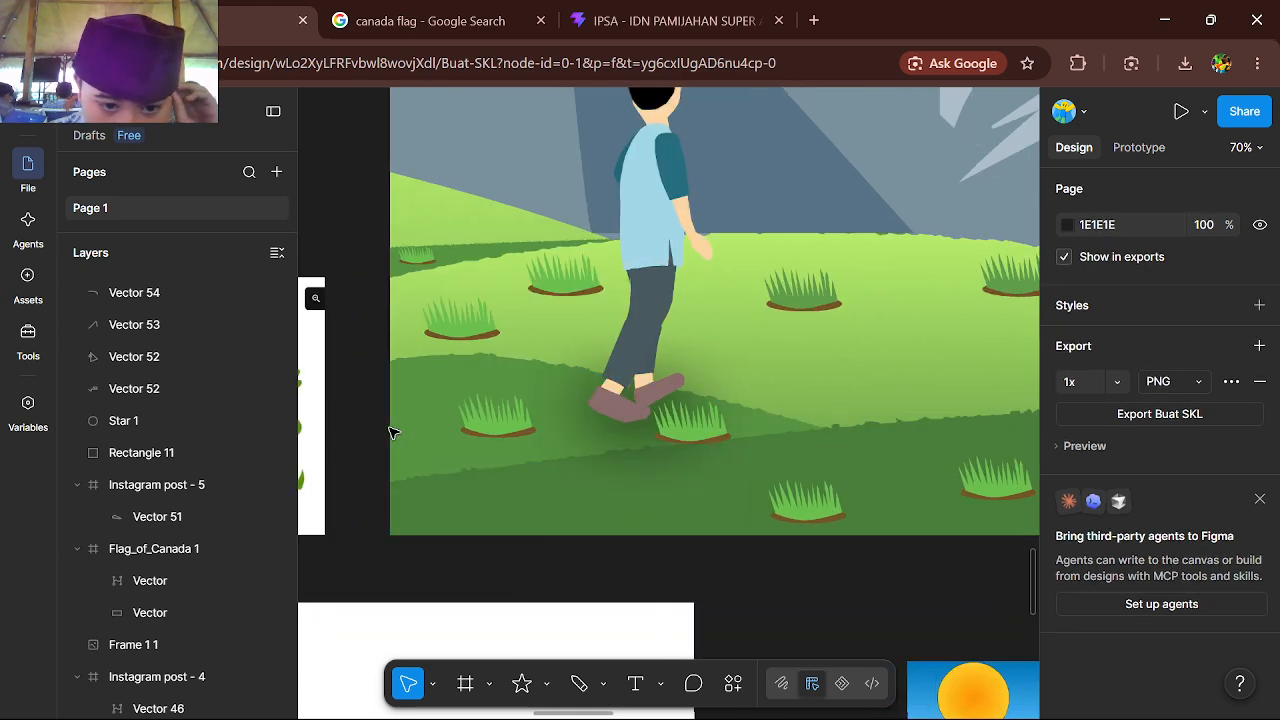
scroll(391, 429, left, 4)
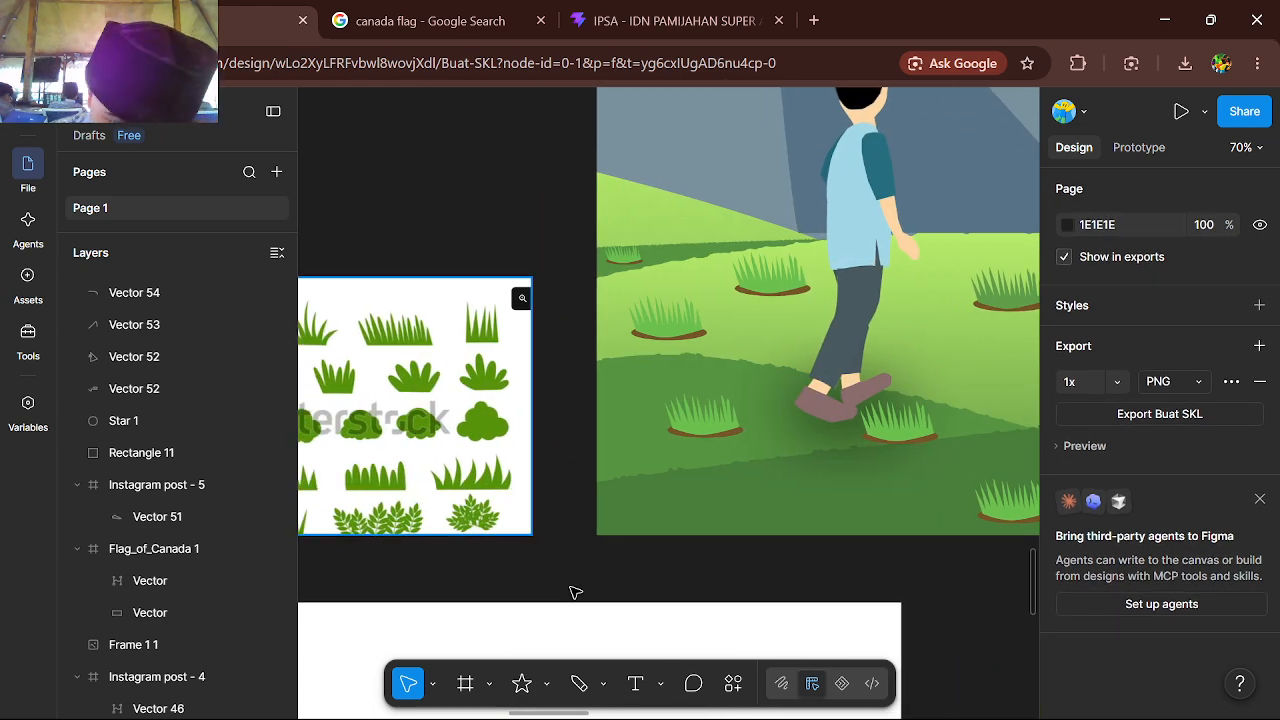
click(593, 686)
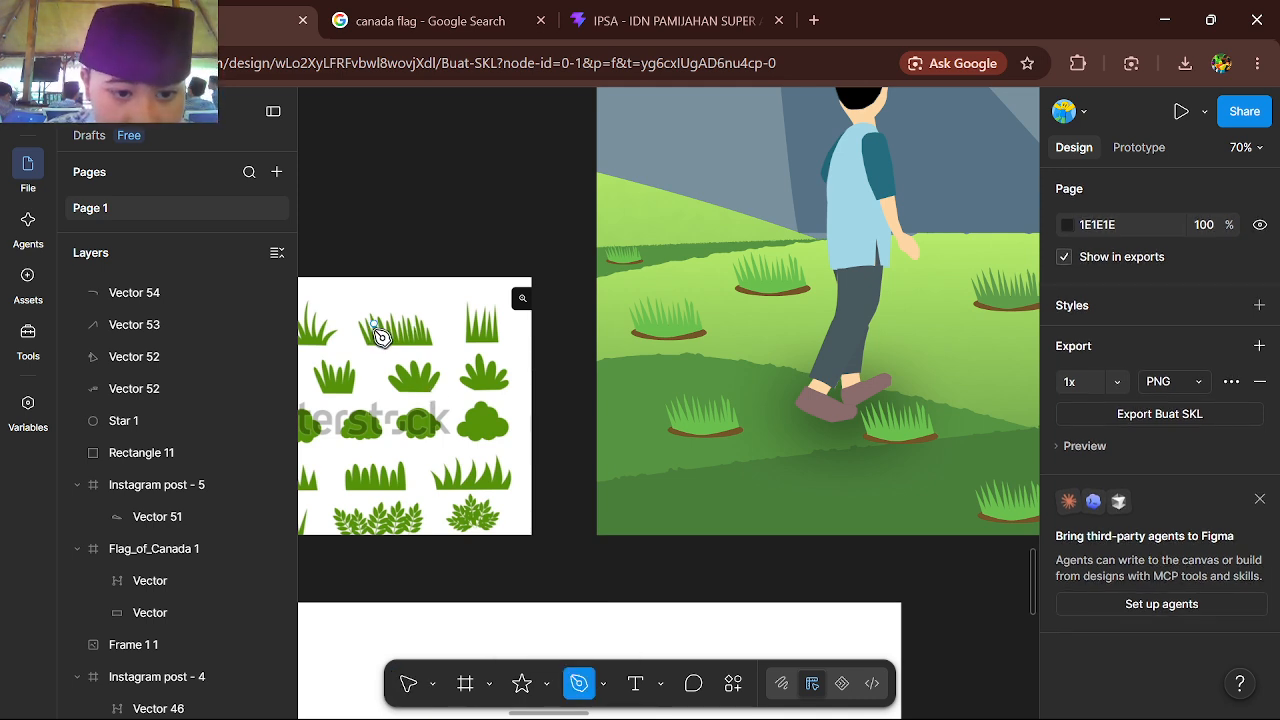
scroll(528, 320, right, 3)
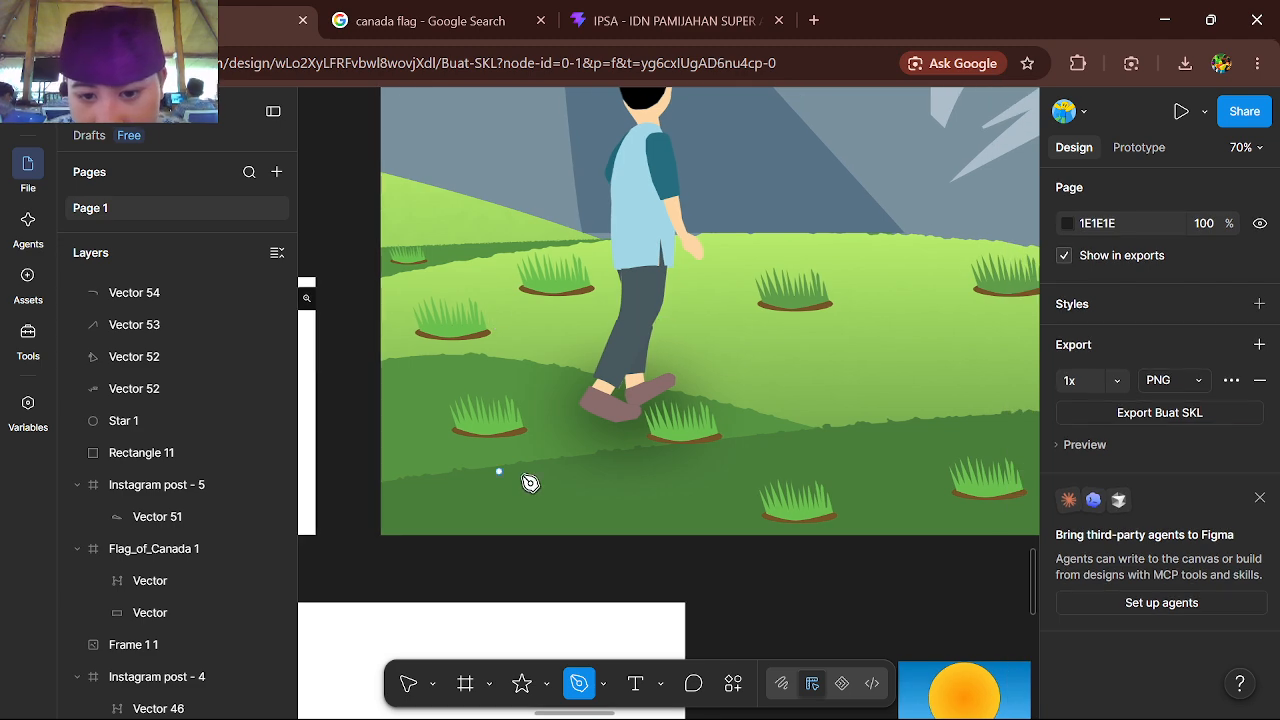
scroll(530, 483, right, 2)
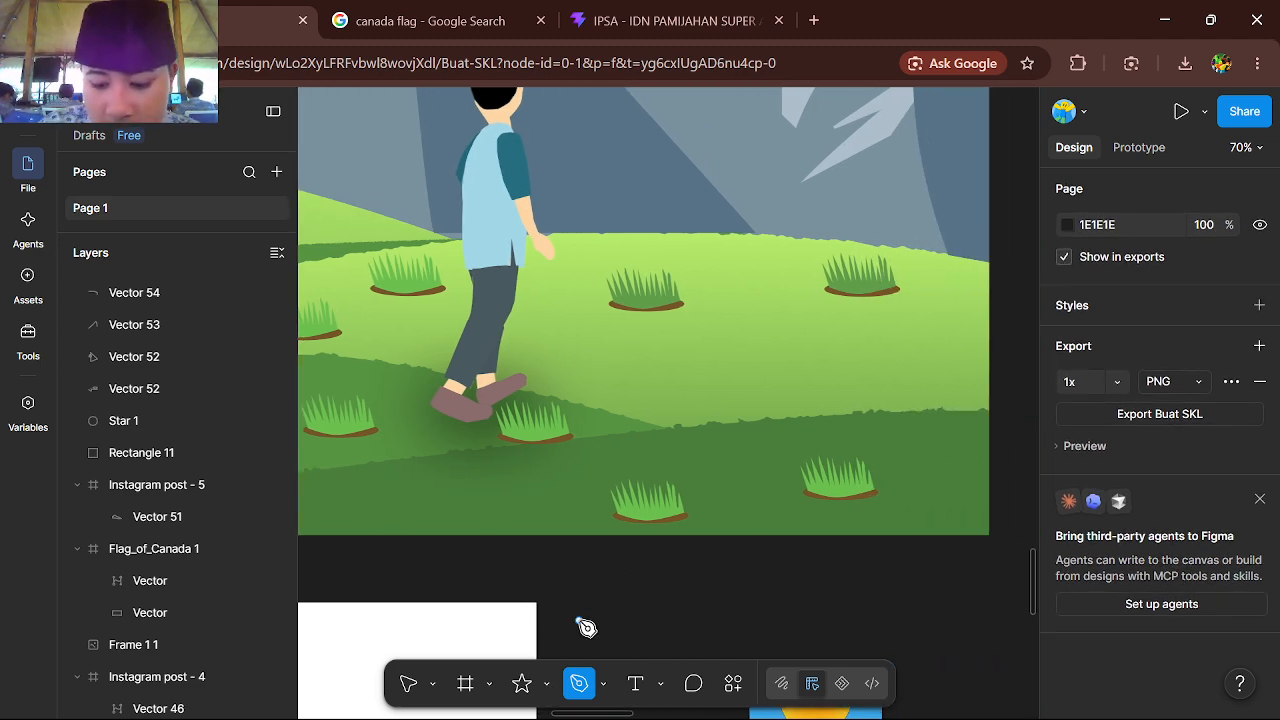
Place a 100 × 100 ellipse on the empty canvas below the sun reference image
key(o)
scroll(580, 485, up, 5)
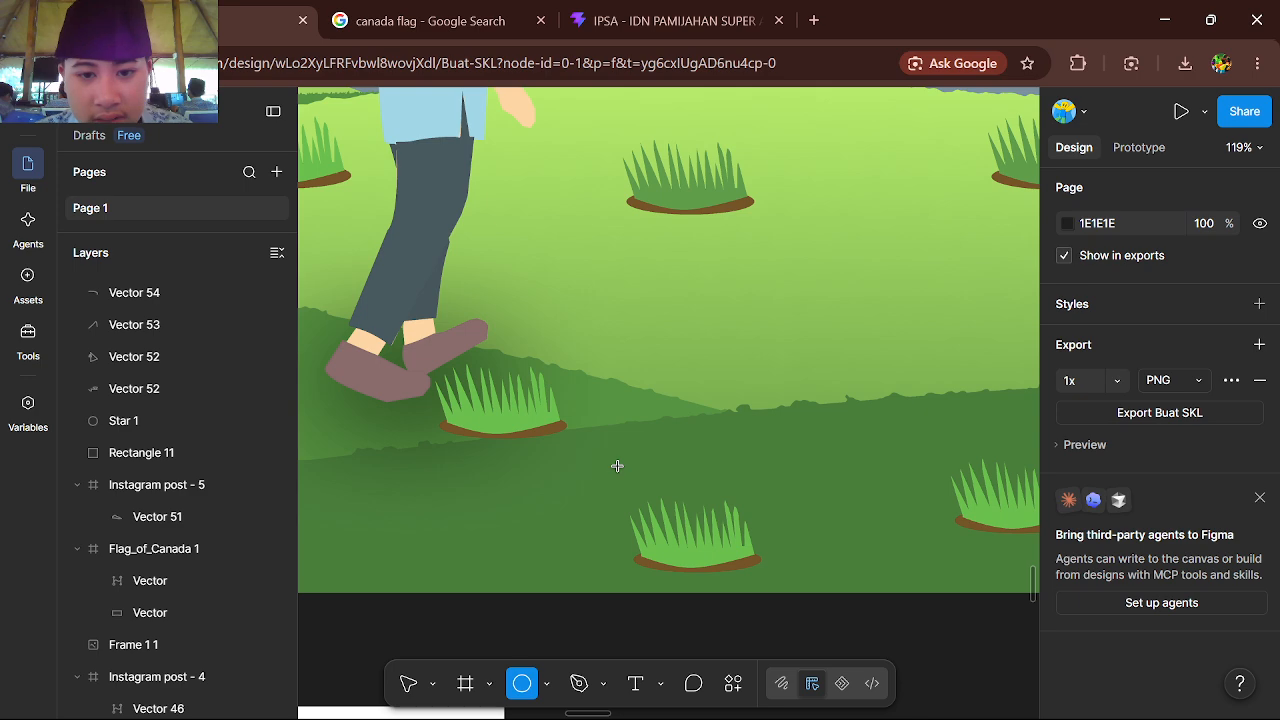
scroll(617, 466, down, 10)
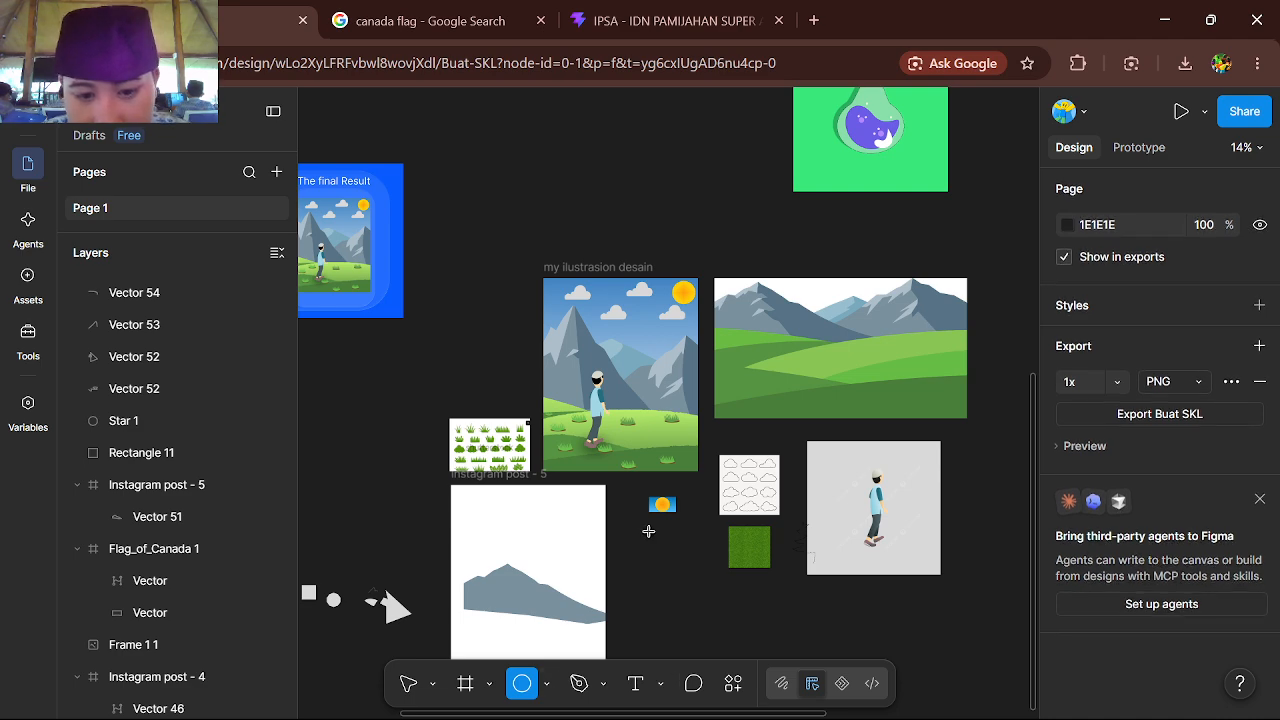
scroll(650, 532, up, 3)
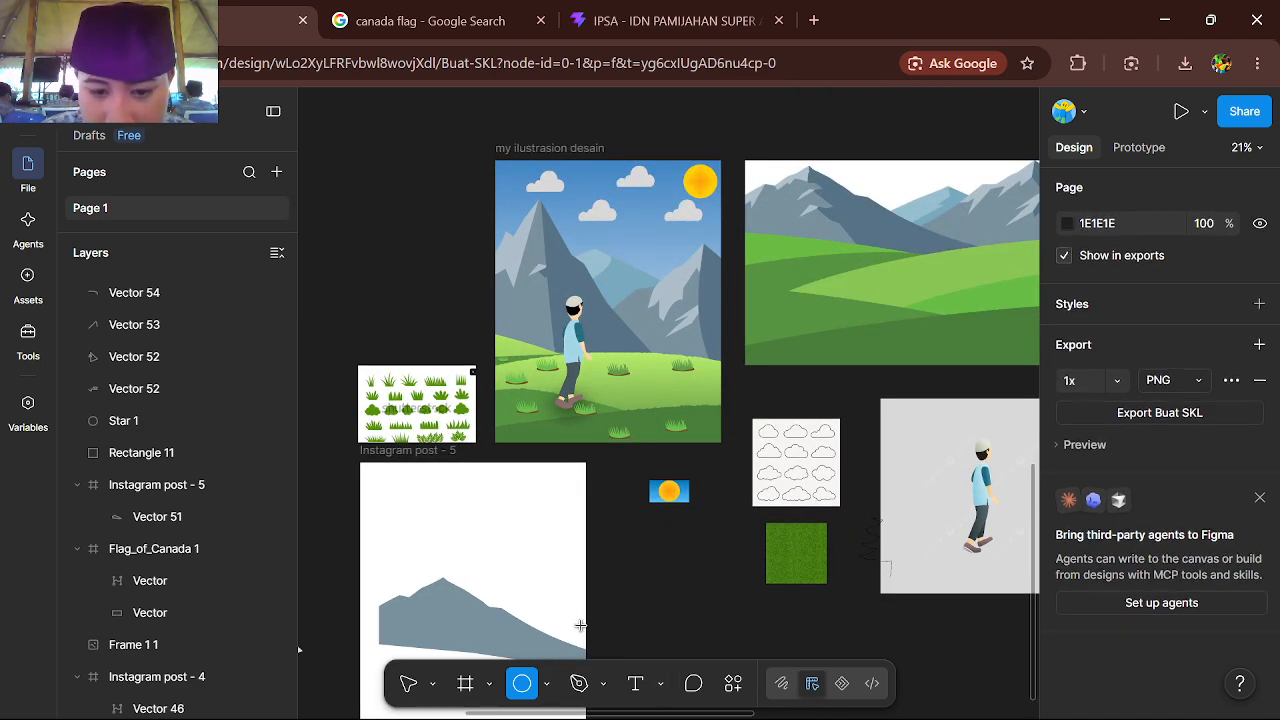
click(694, 609)
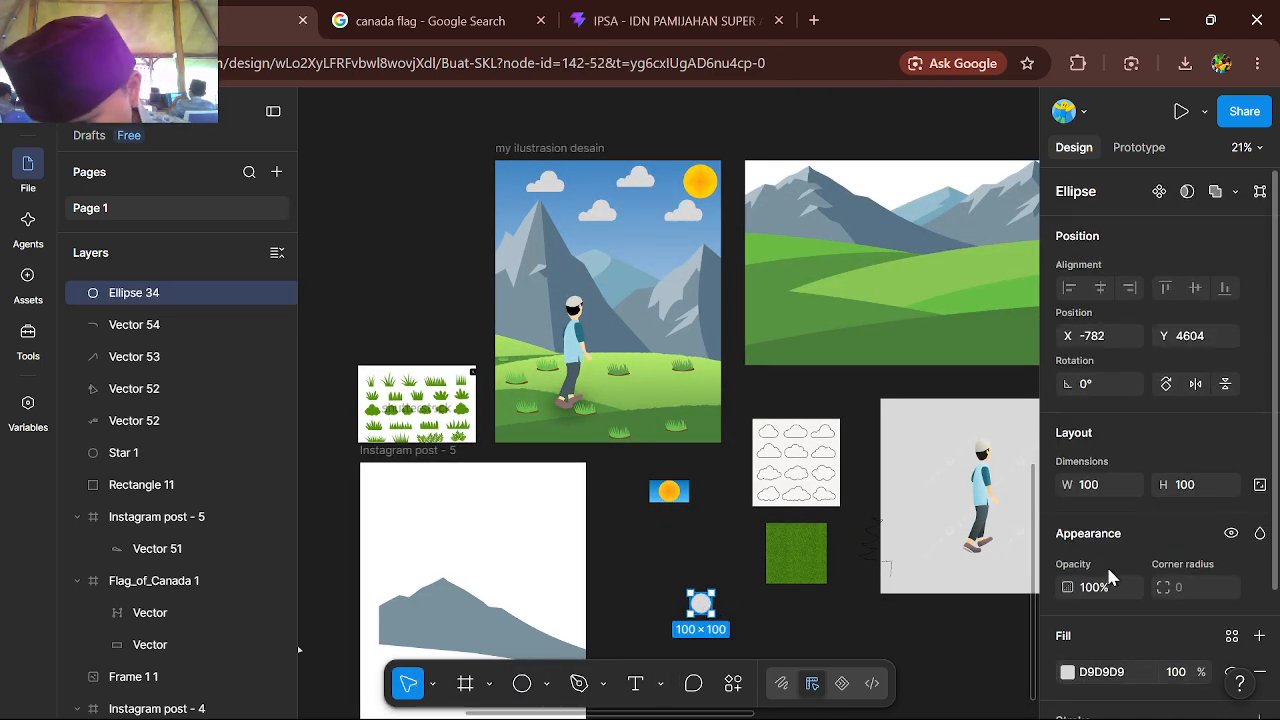
Fill the new circle with the yellow page color FFCC00
scroll(1105, 578, down, 1)
click(1070, 665)
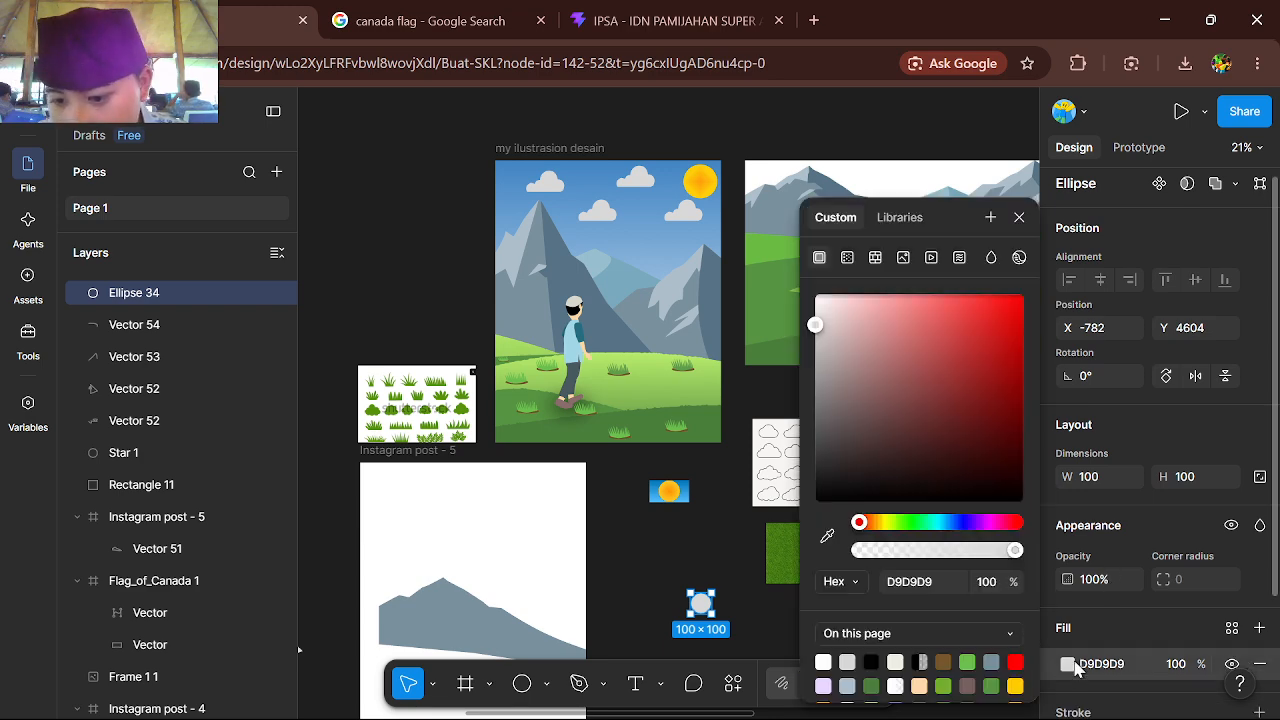
scroll(887, 530, down, 1)
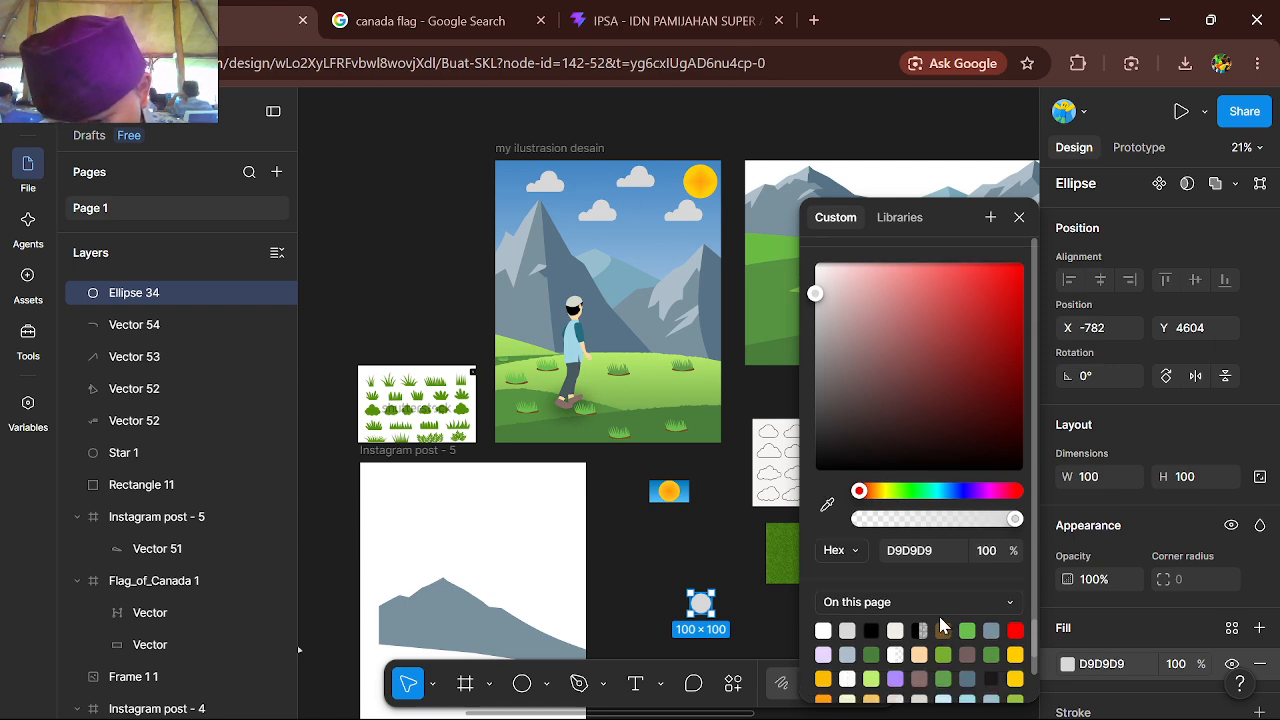
click(1018, 652)
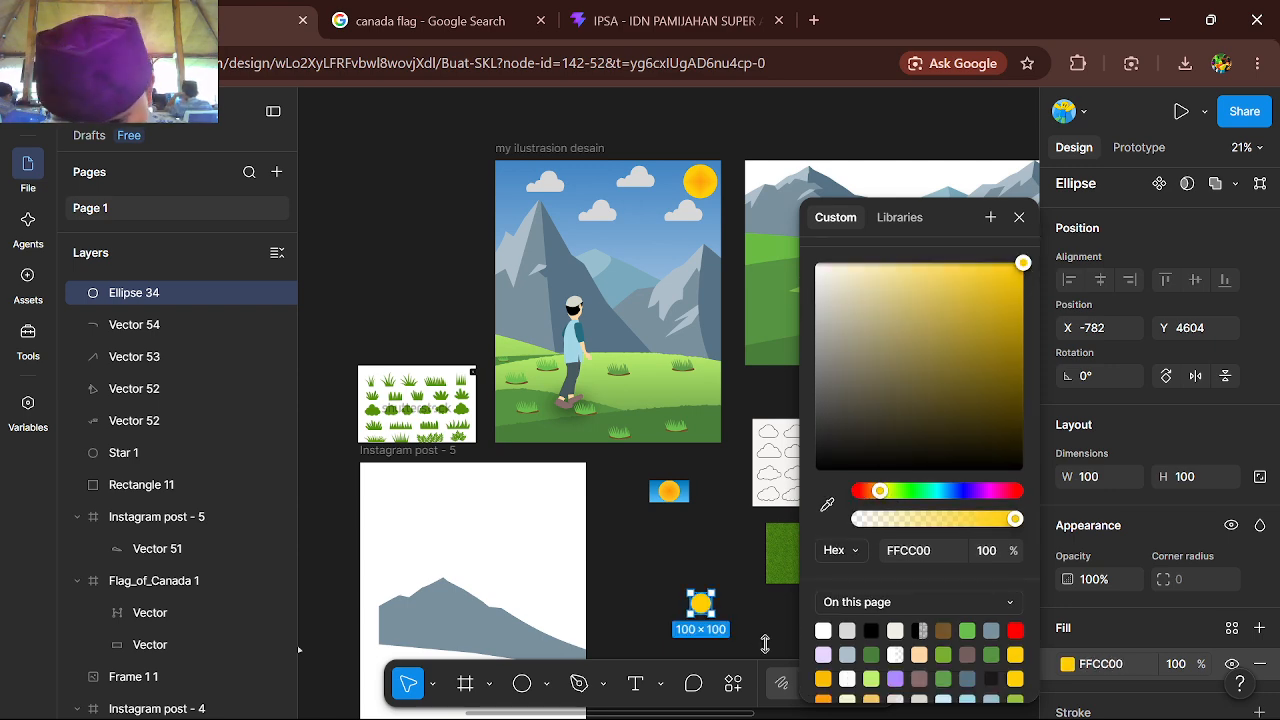
Shift the circle's fill hue to red FF2D00 and convert the fill to a linear gradient
scroll(705, 619, up, 3)
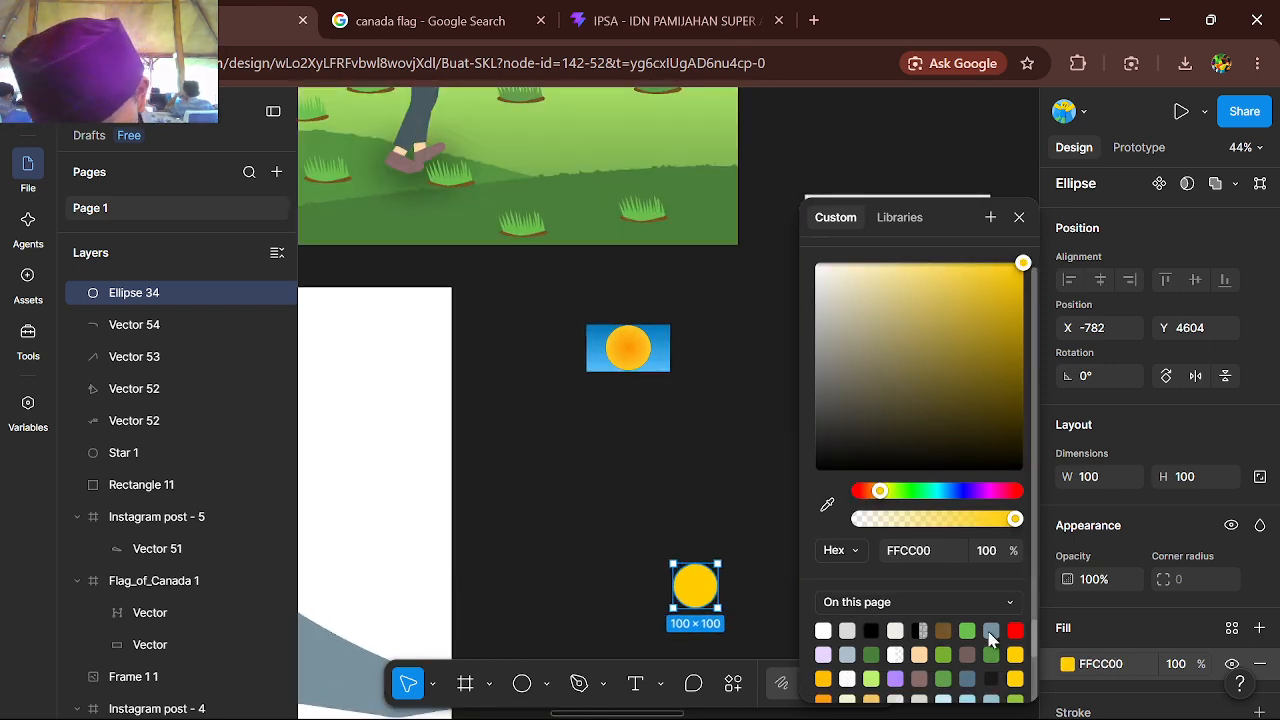
scroll(940, 677, down, 1)
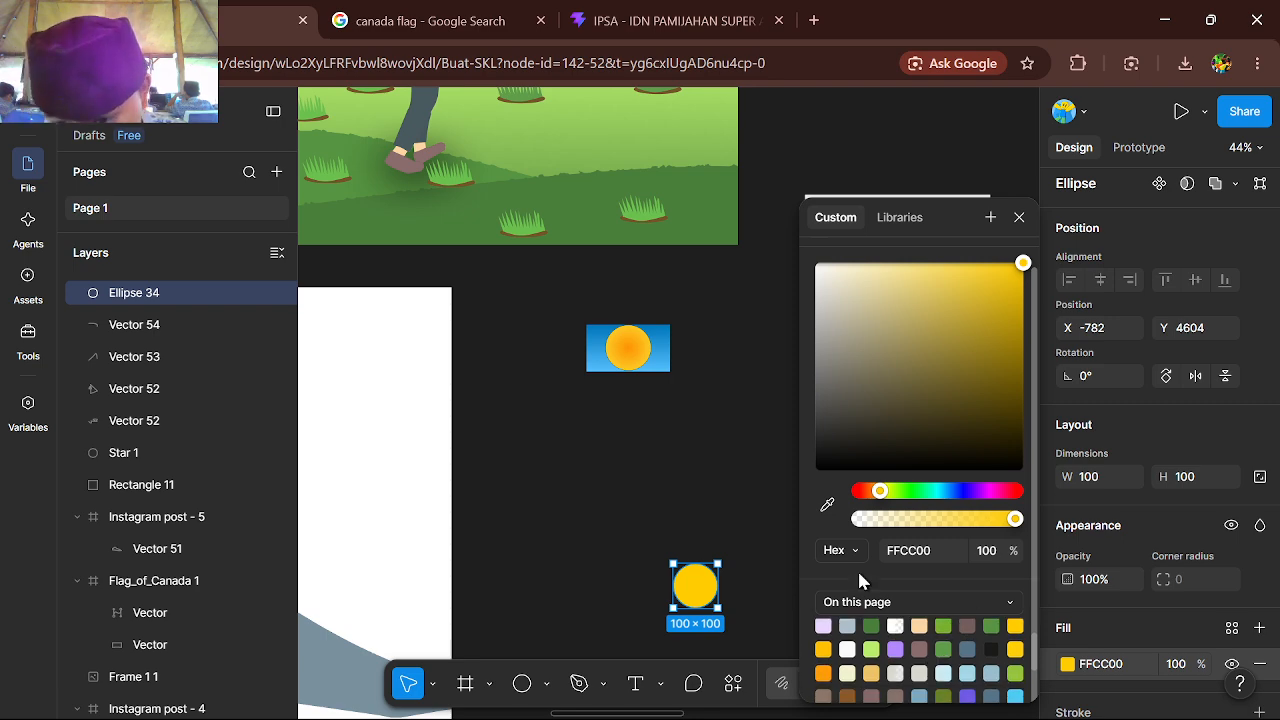
drag(880, 491, 864, 491)
scroll(872, 450, up, 1)
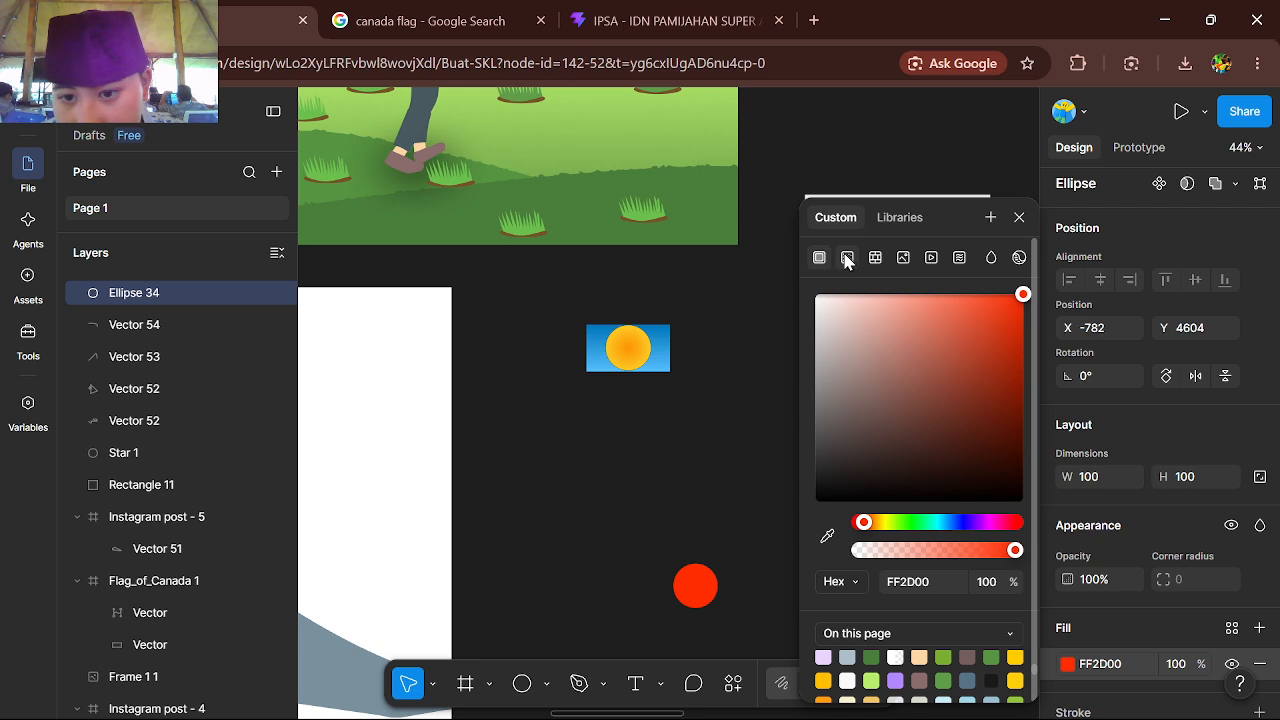
click(847, 258)
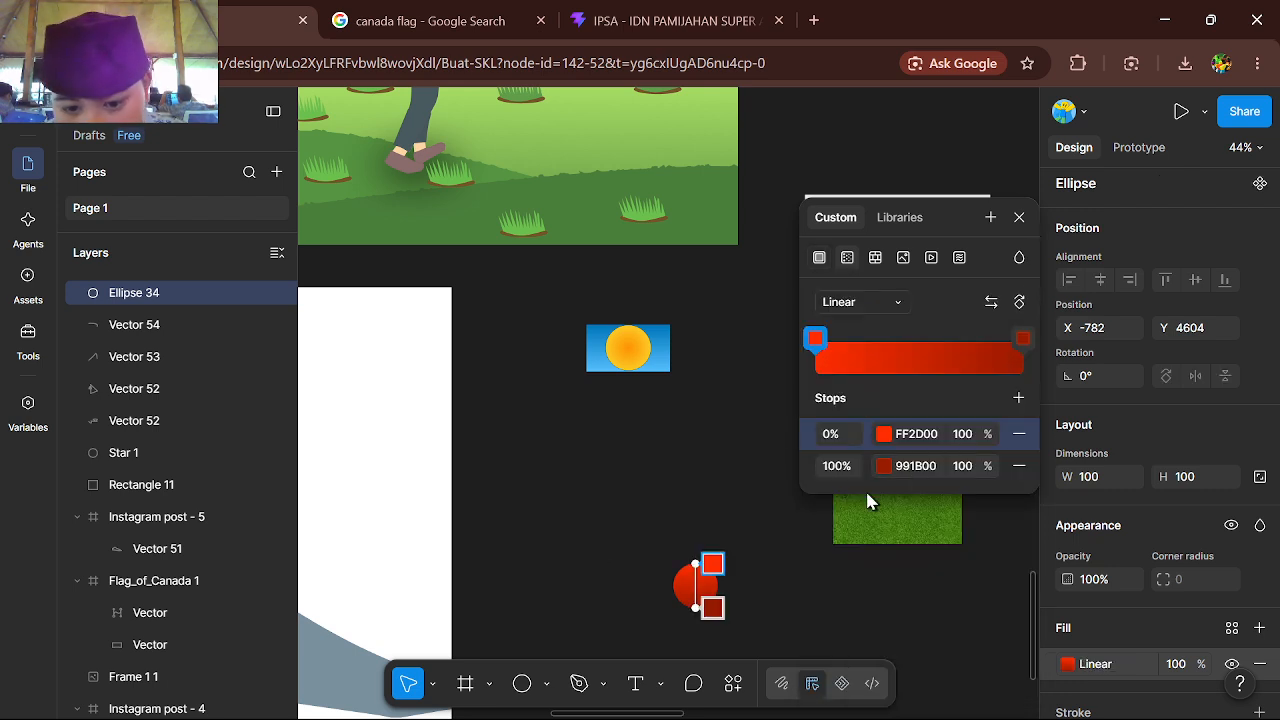
click(1019, 217)
Examine the "my ilustrasion desain" frame, the mountain landscape reference beside it and the mysterious bottle artwork above
scroll(540, 263, up, 1)
scroll(540, 263, up, 3)
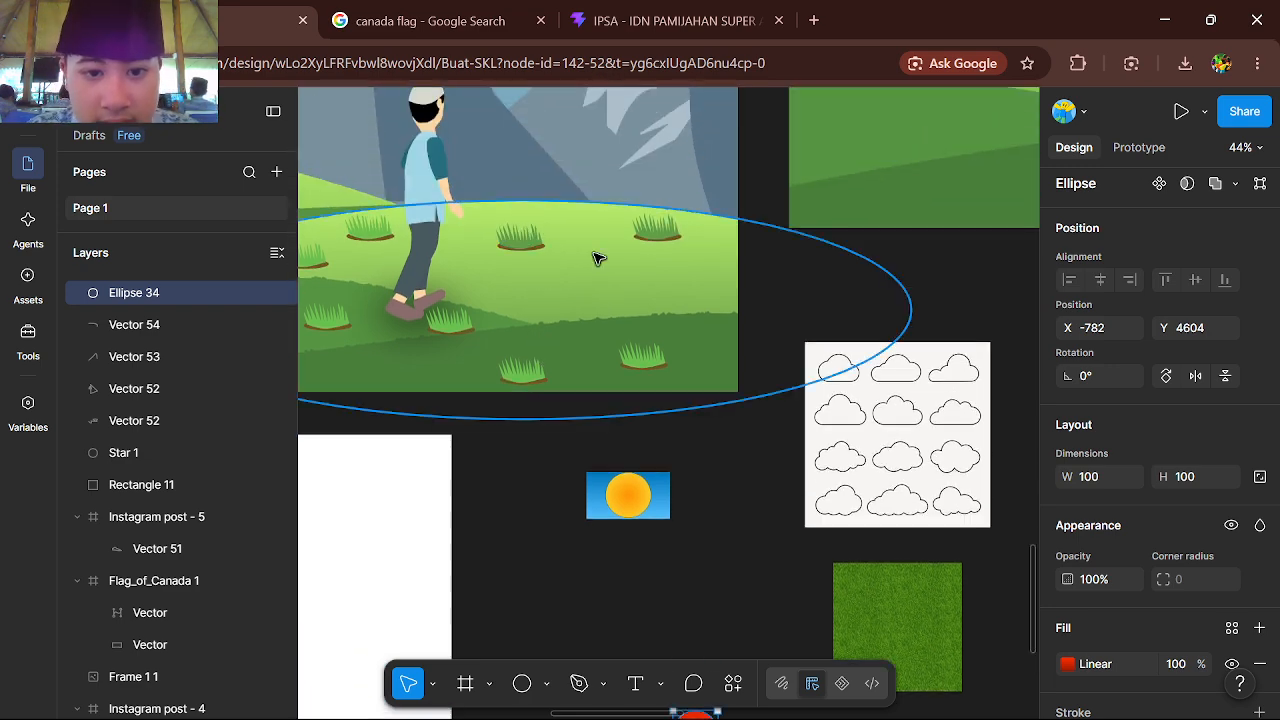
scroll(840, 277, right, 3)
scroll(840, 277, up, 7)
key(p)
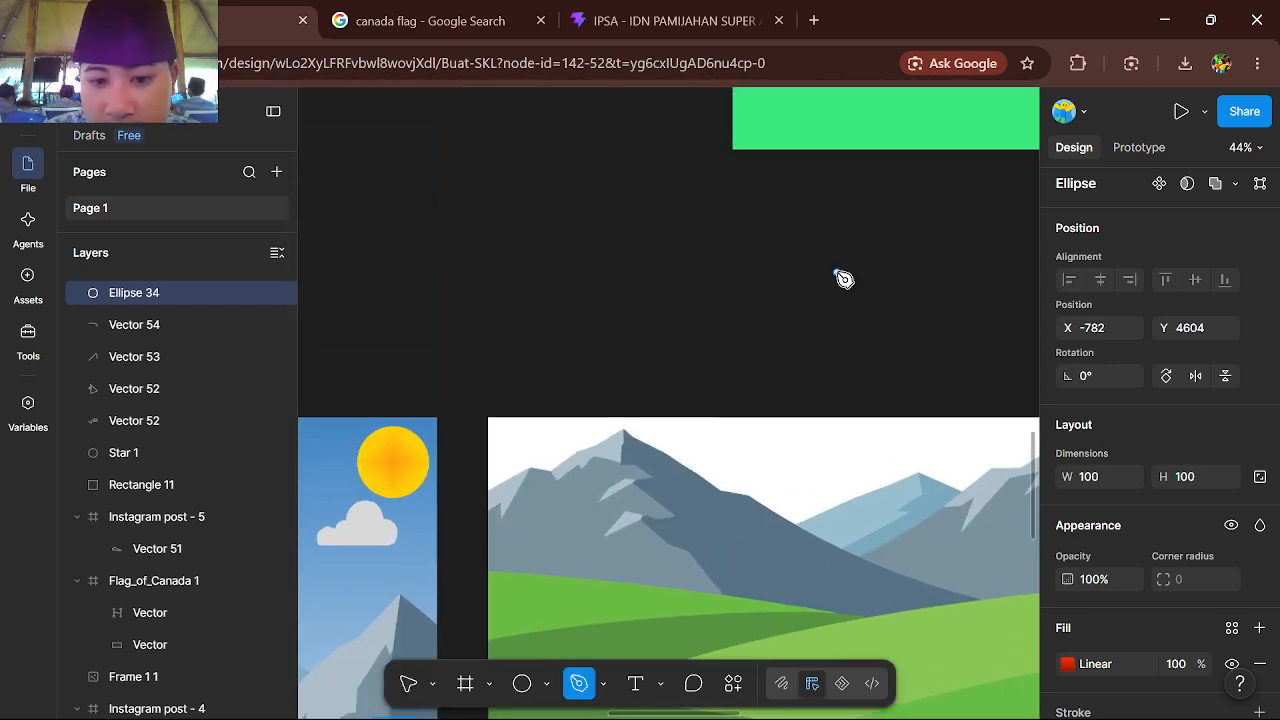
scroll(749, 574, down, 6)
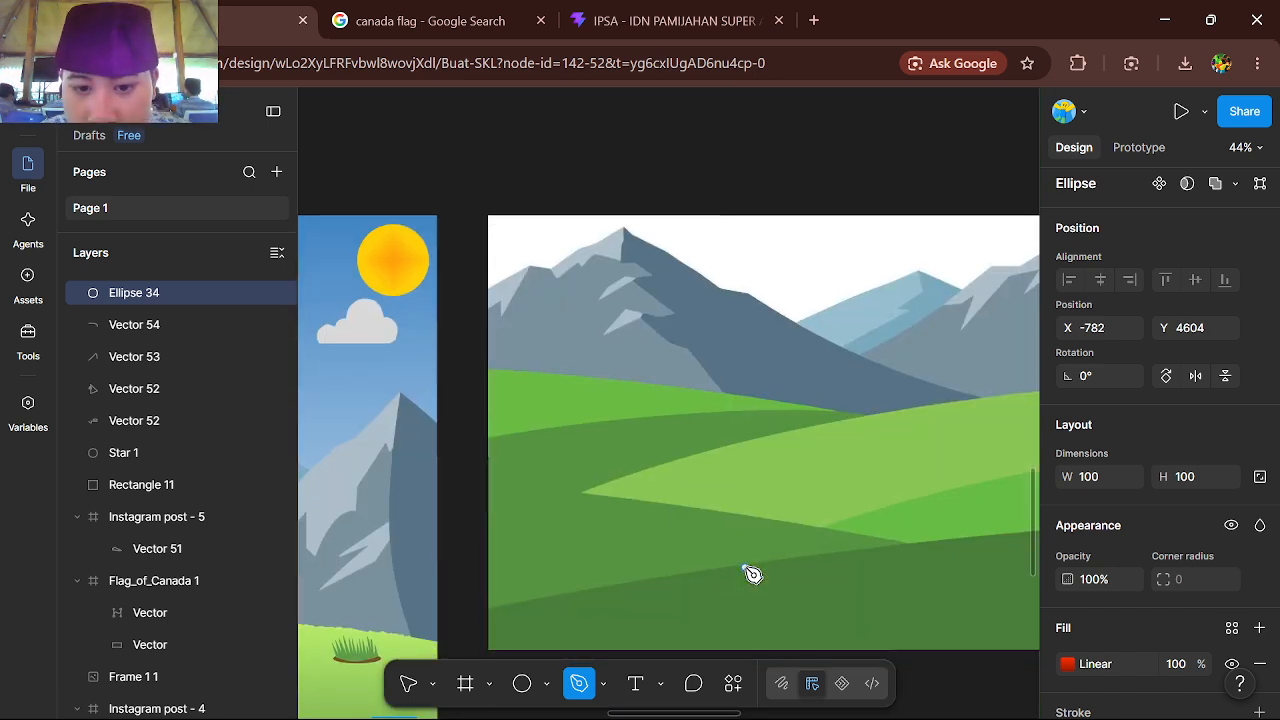
scroll(753, 574, left, 4)
scroll(753, 574, right, 4)
scroll(753, 574, left, 9)
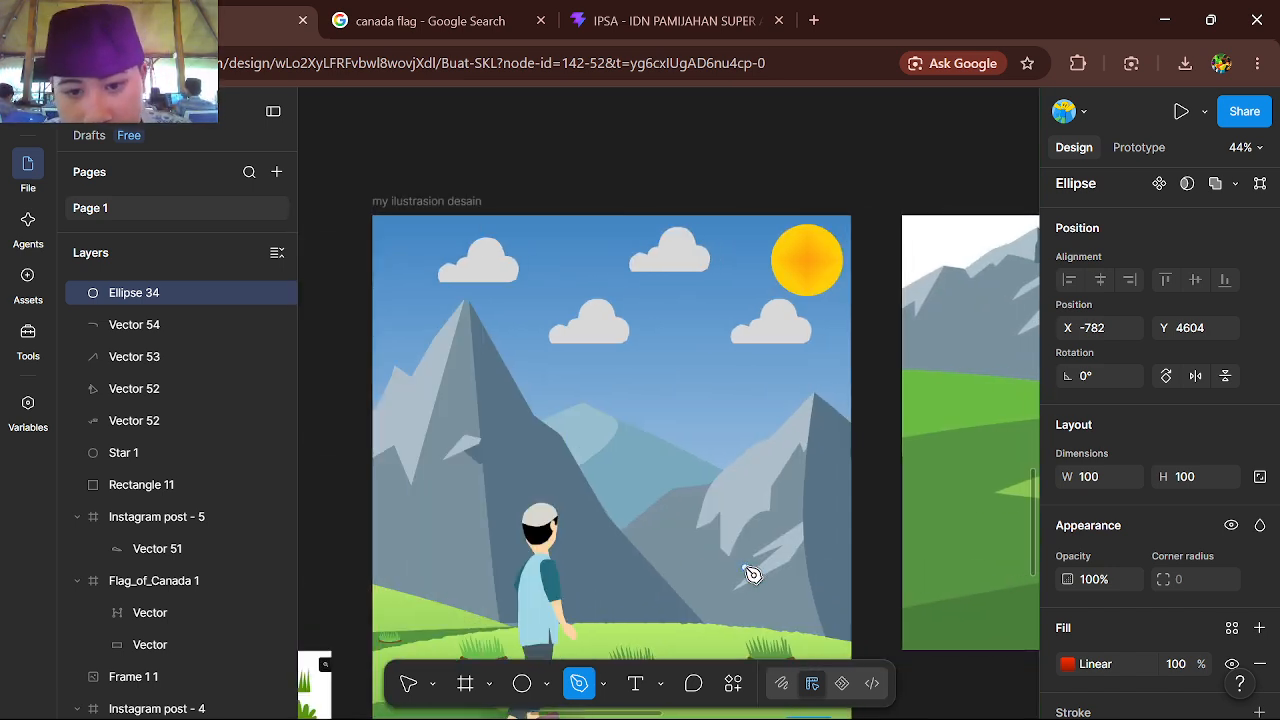
scroll(753, 574, right, 1)
scroll(753, 574, left, 1)
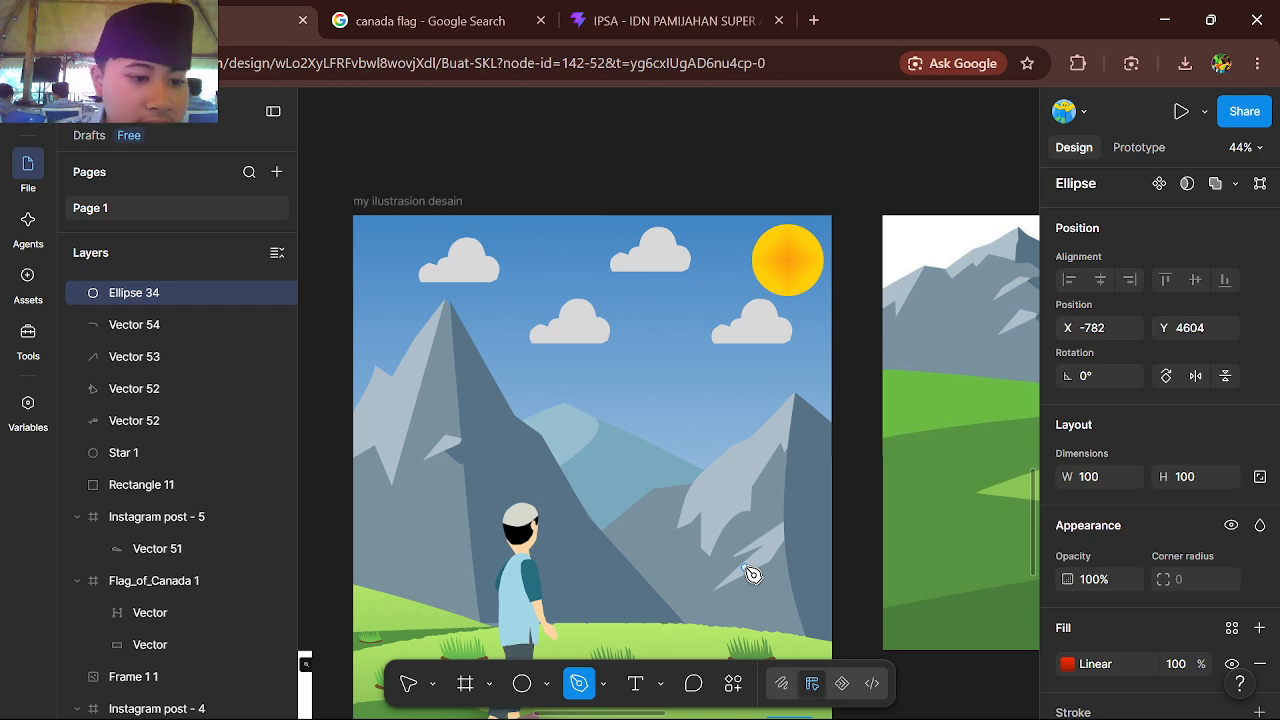
scroll(606, 409, down, 5)
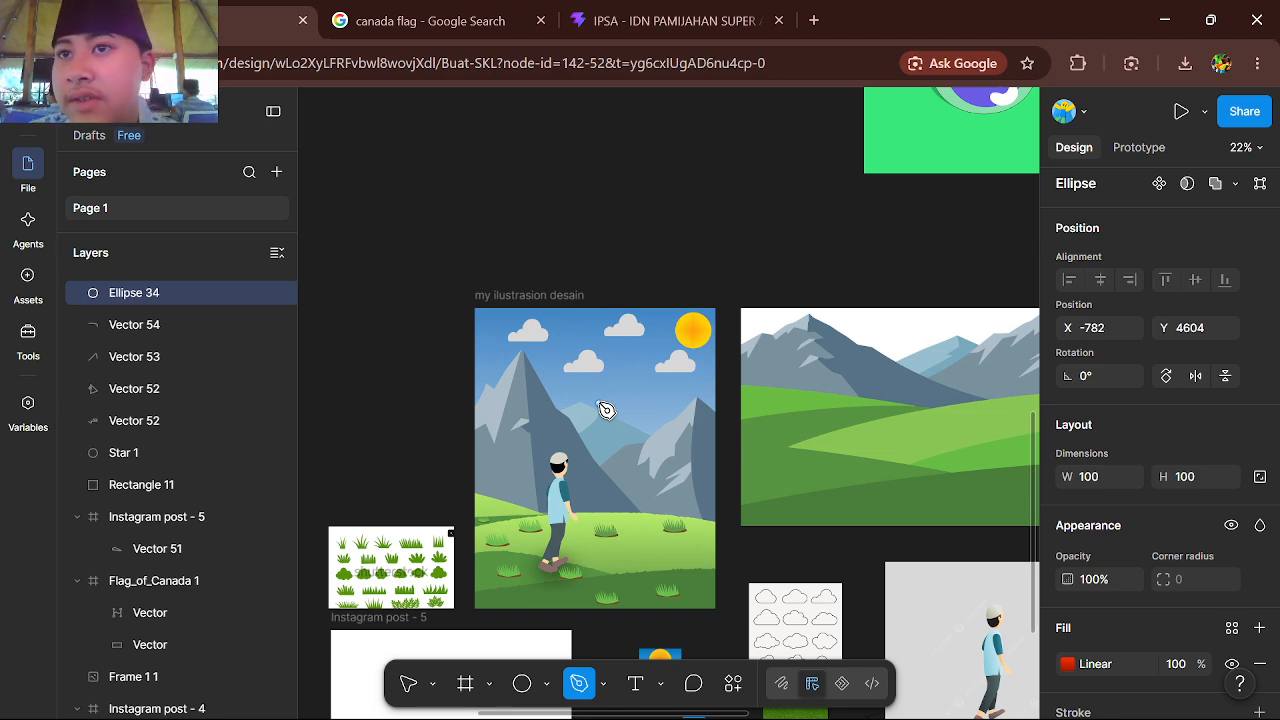
scroll(757, 290, up, 5)
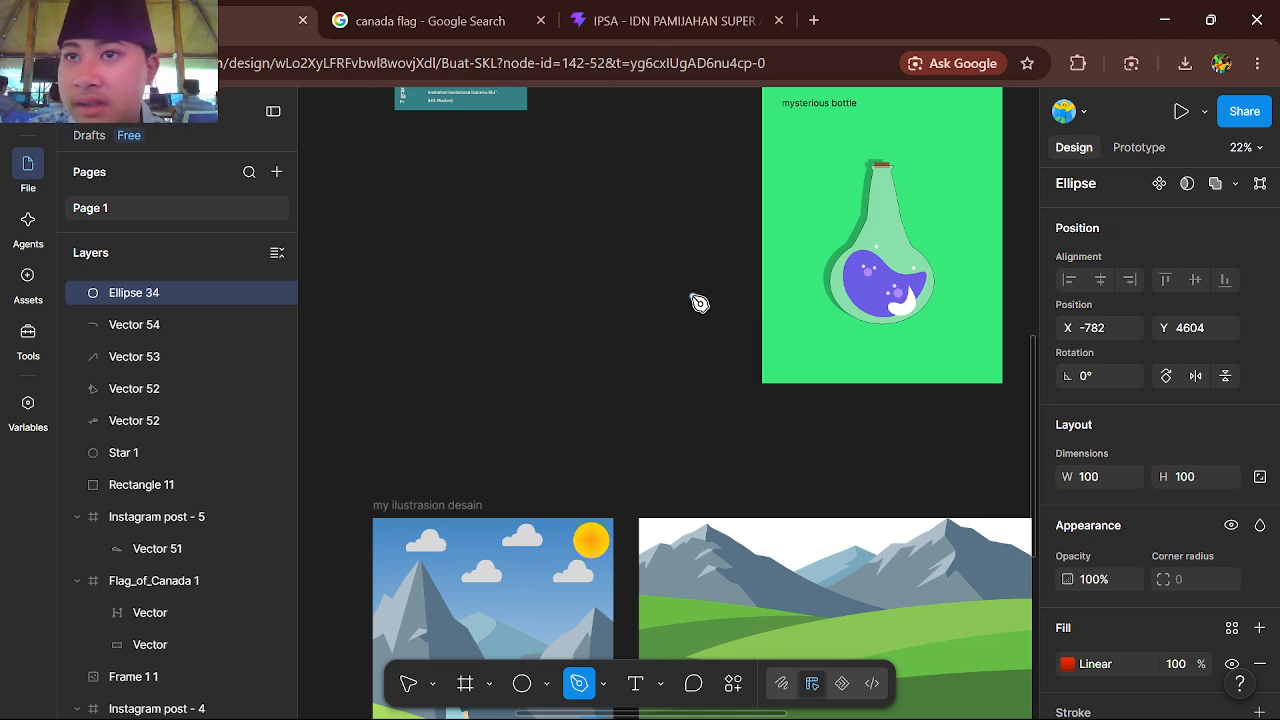
scroll(729, 410, down, 5)
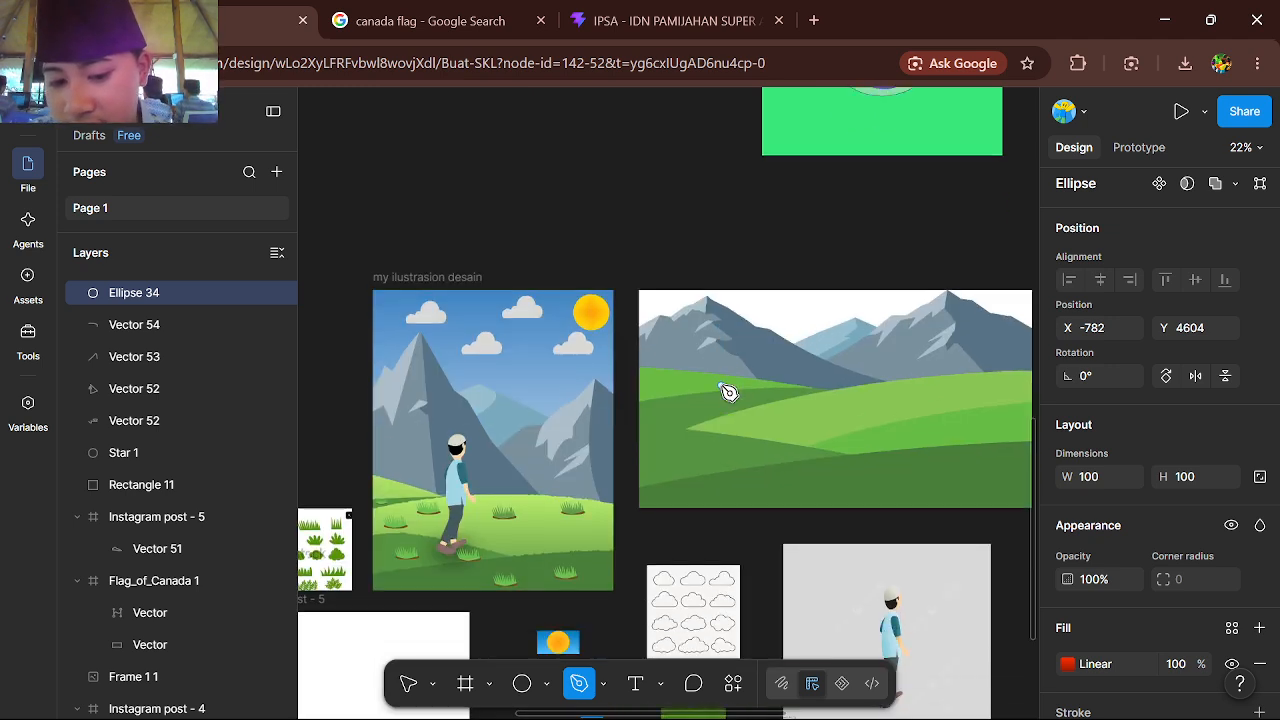